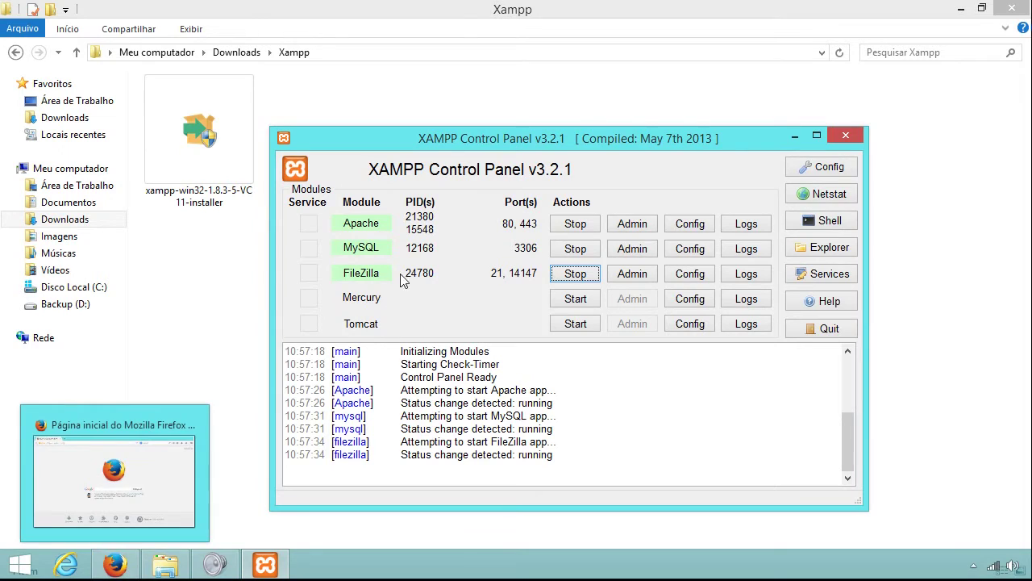
Stop Apache, then try loading localhost/ in Firefox to confirm it fails.
left_click(565, 229)
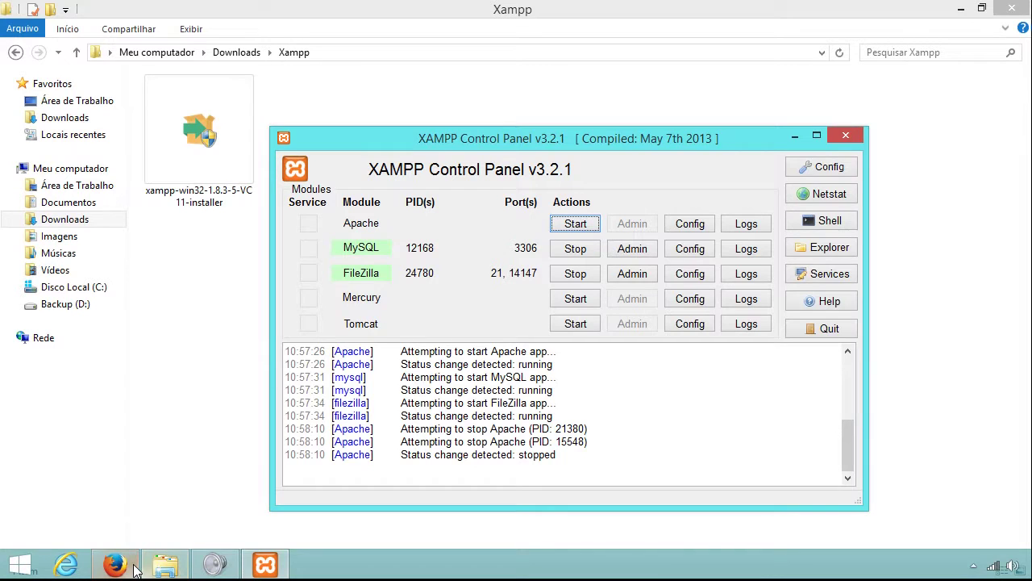
left_click(115, 564)
left_click(208, 42)
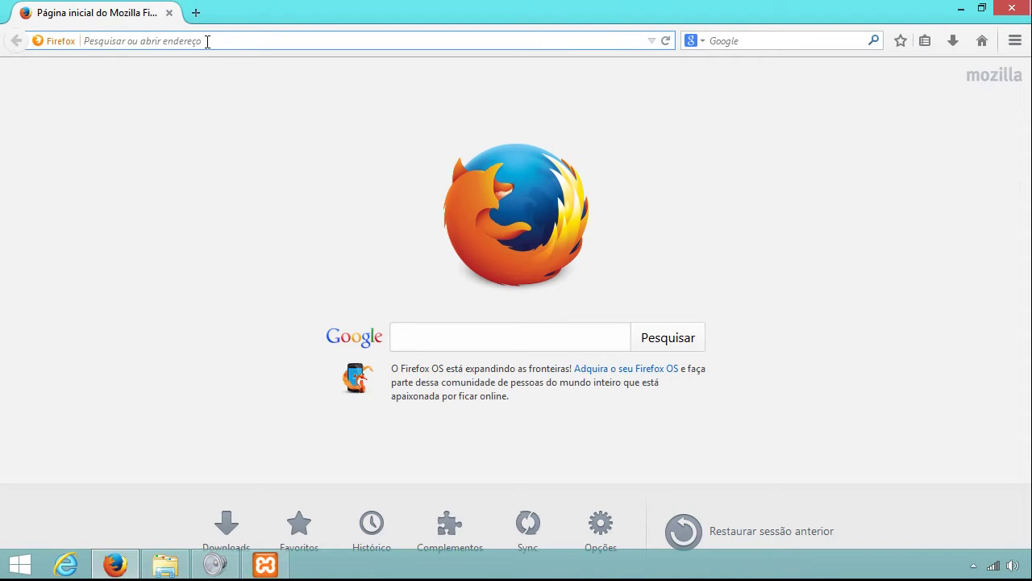
type("localhost/")
key("Return")
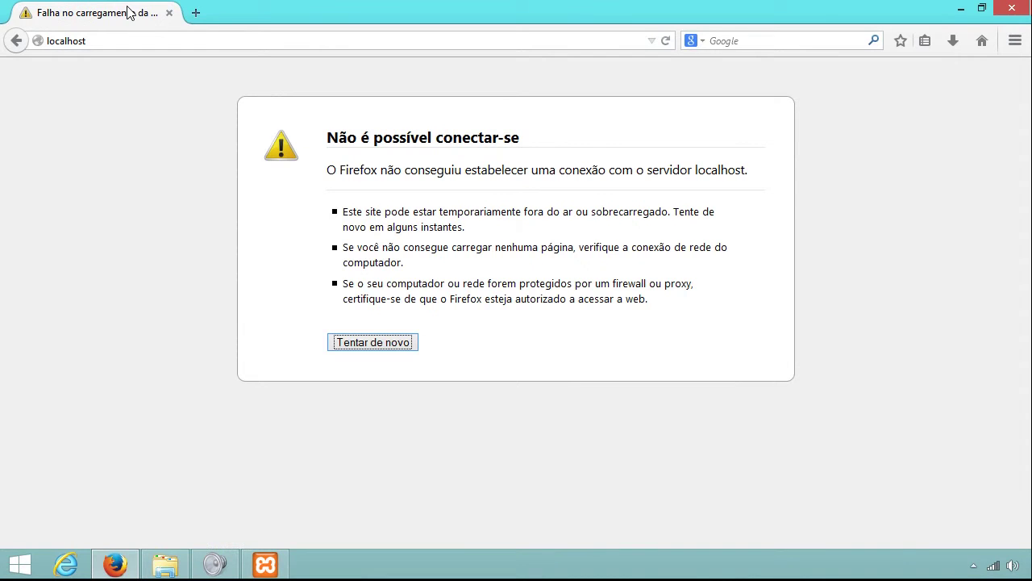
Start Apache again from the XAMPP Control Panel and return to the browser's address bar.
left_click(265, 564)
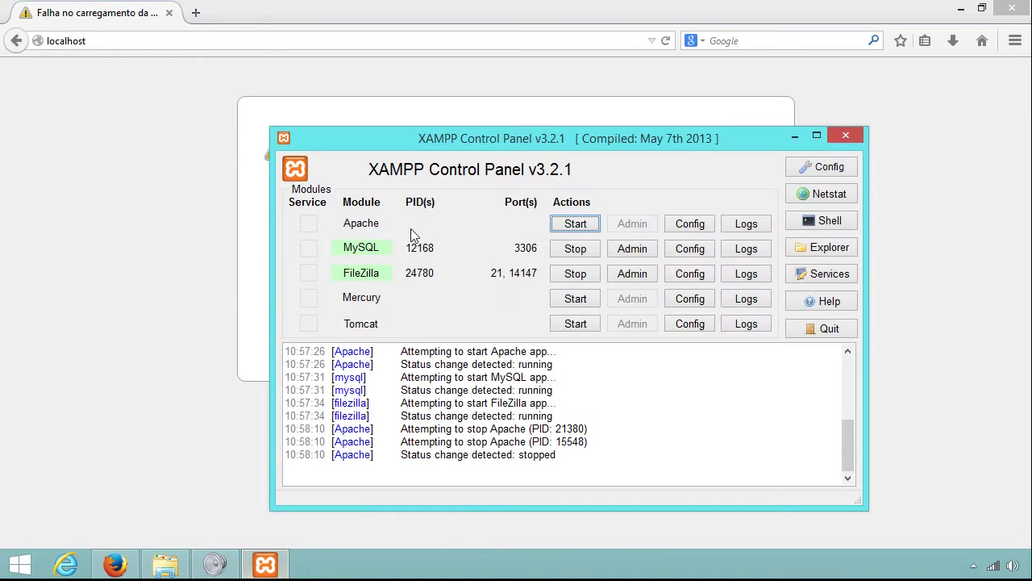
left_click(576, 224)
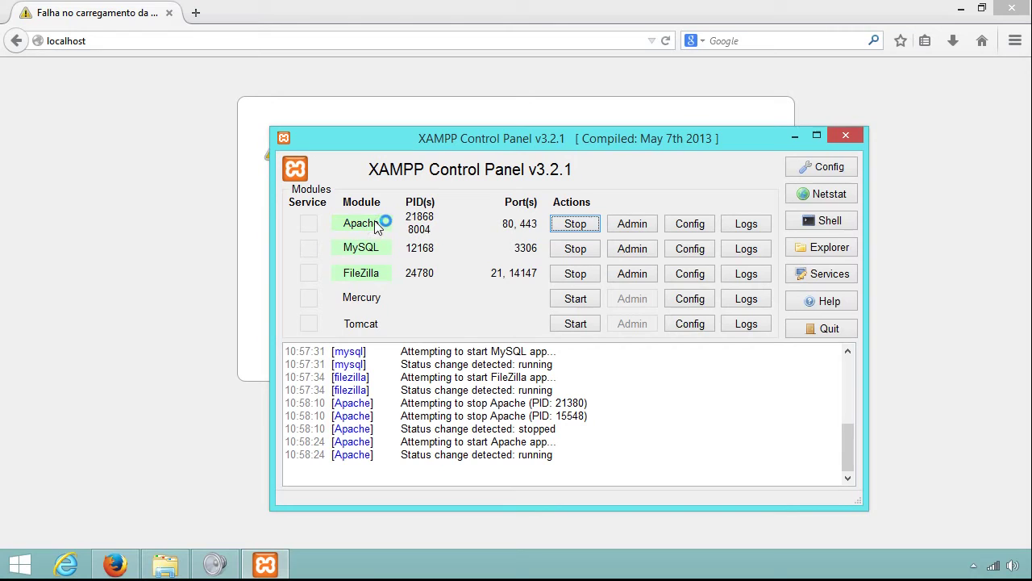
left_click(199, 34)
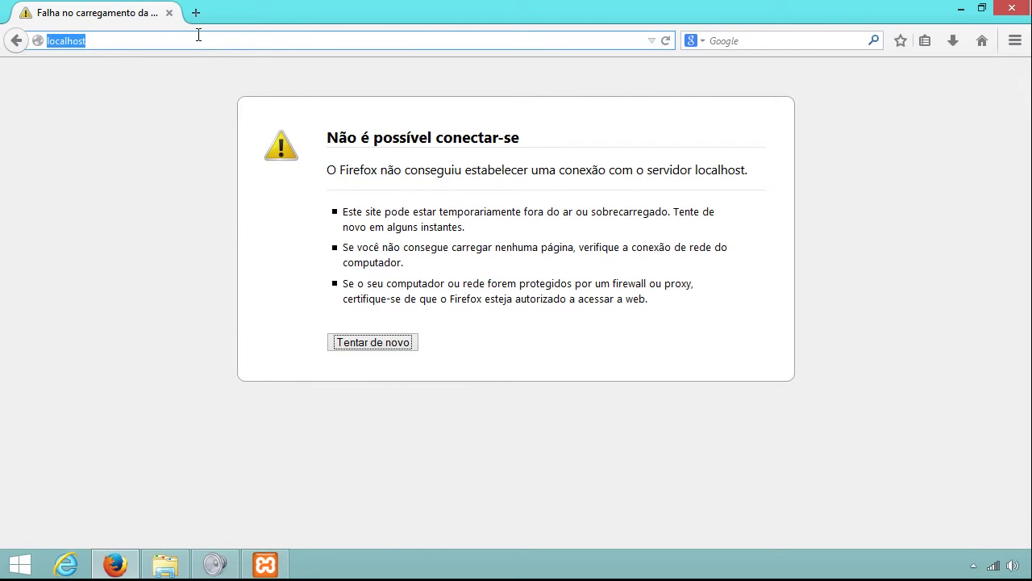
Reload localhost and choose Português (Brasil) on the XAMPP splash page.
key("Return")
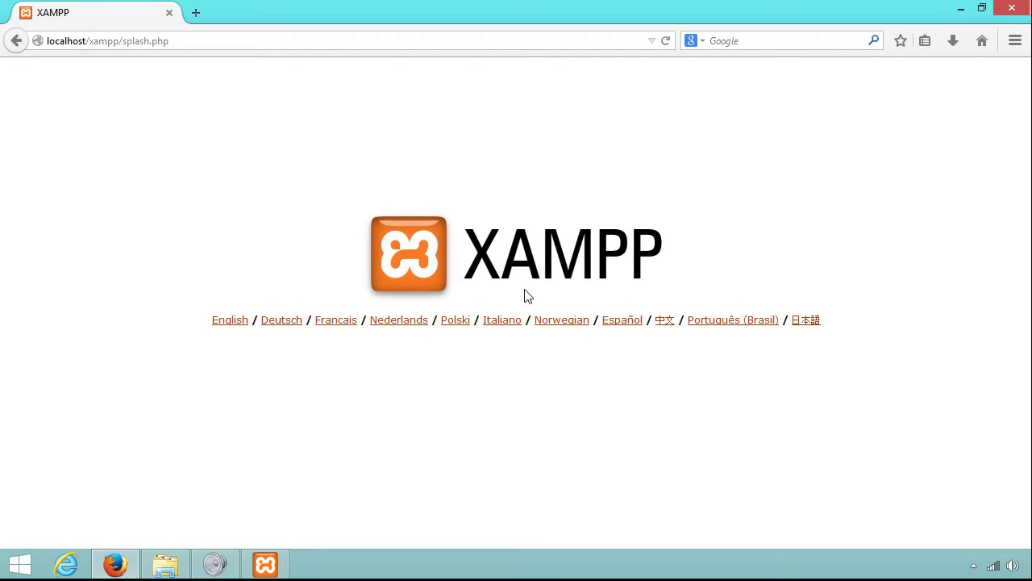
left_click(734, 323)
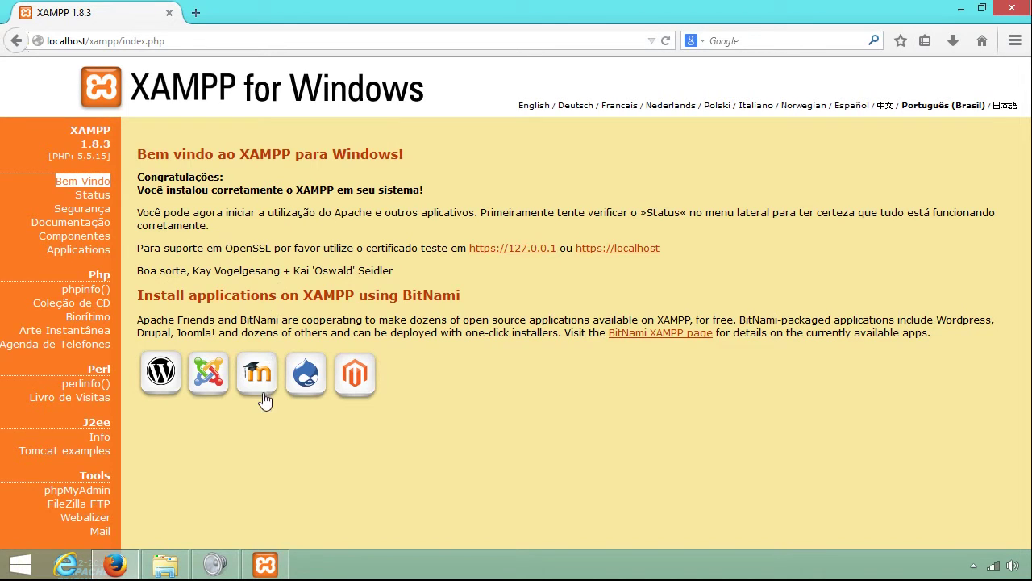
In File Explorer, go to Disco Local (C:) > xampp and select the htdocs folder.
mouse_move(176, 569)
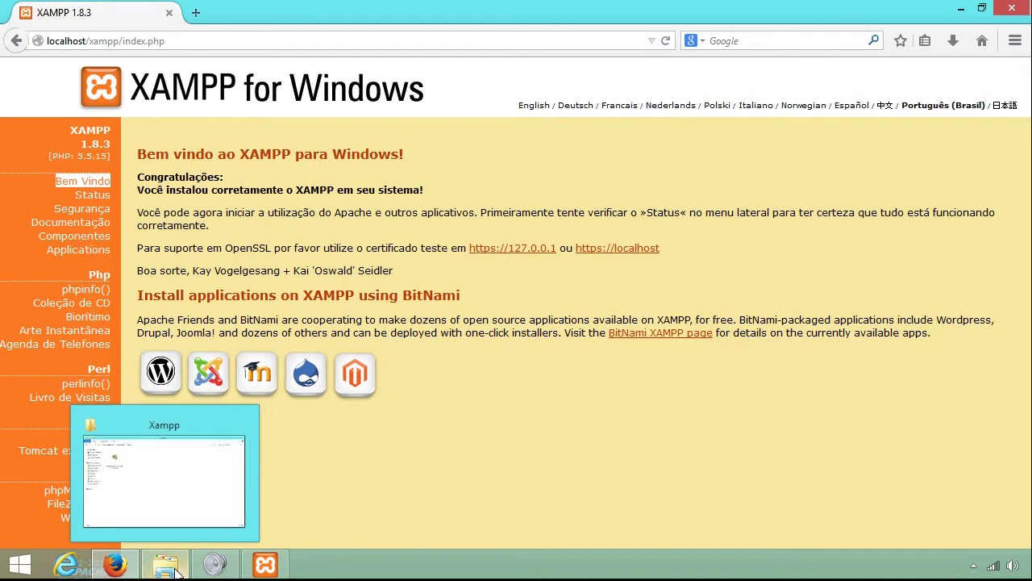
left_click(176, 570)
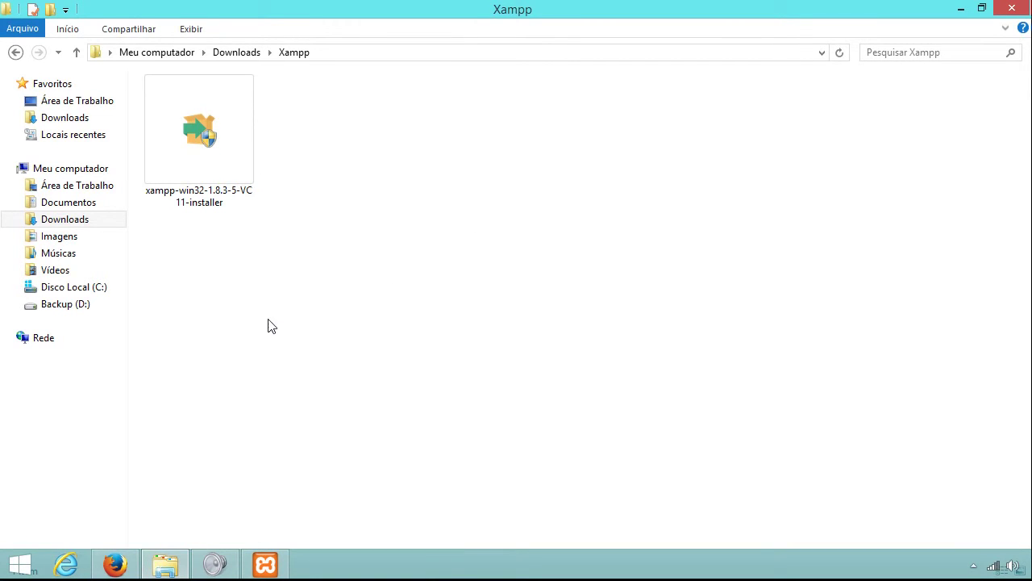
left_click(96, 292)
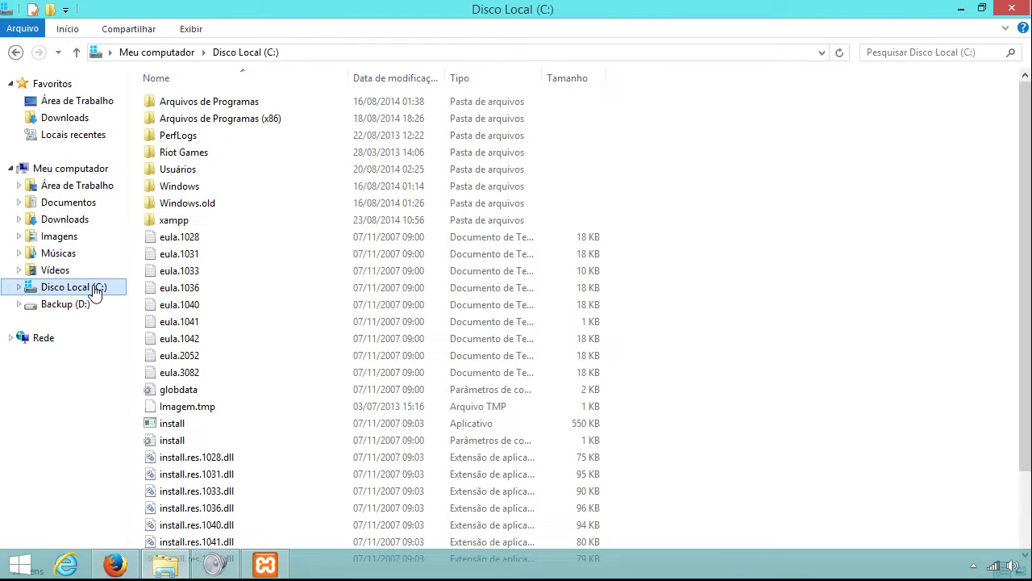
double_click(170, 221)
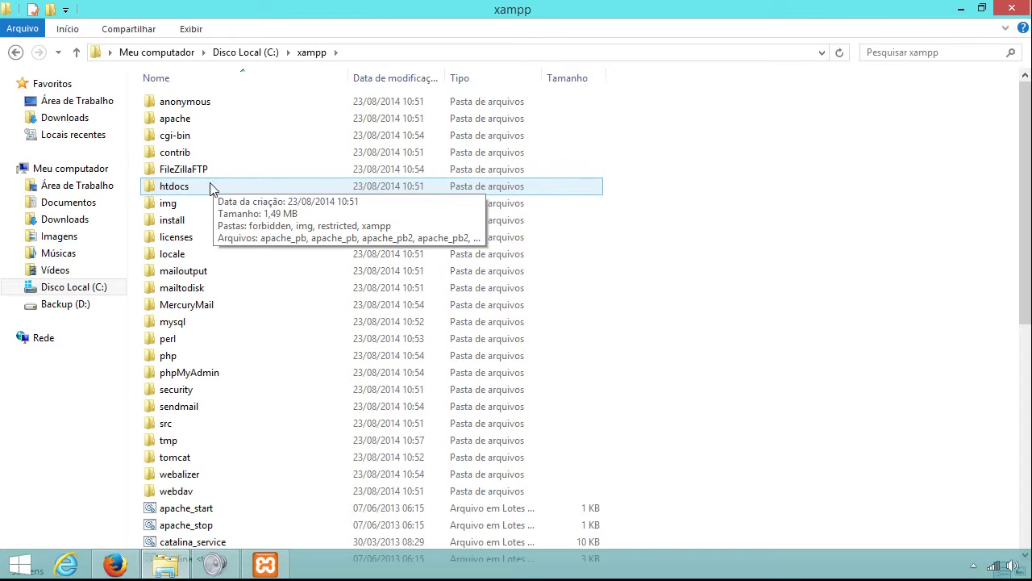
left_click(166, 191)
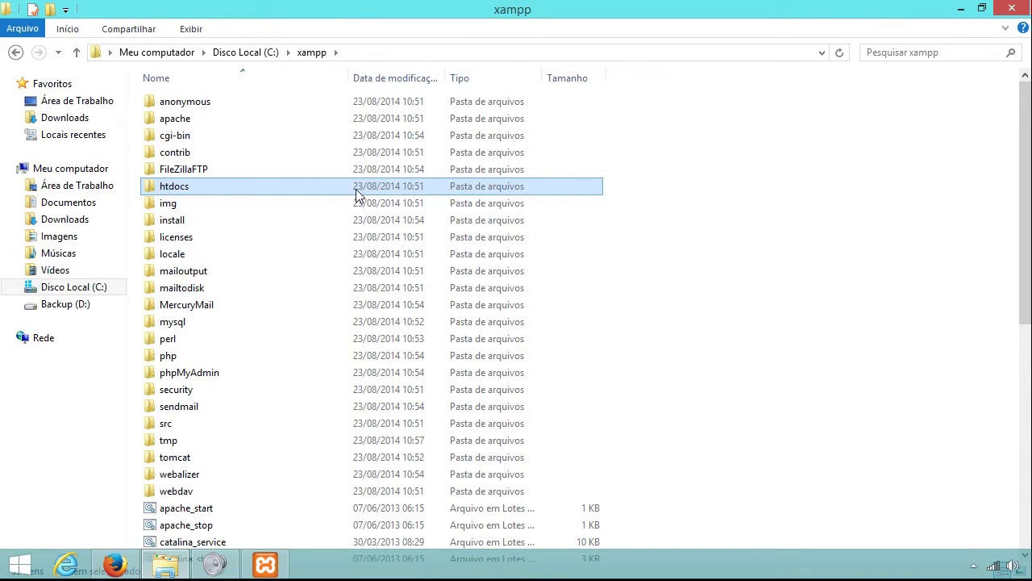
Open htdocs, select index.php, and return to the XAMPP welcome page in Firefox.
left_click(114, 565)
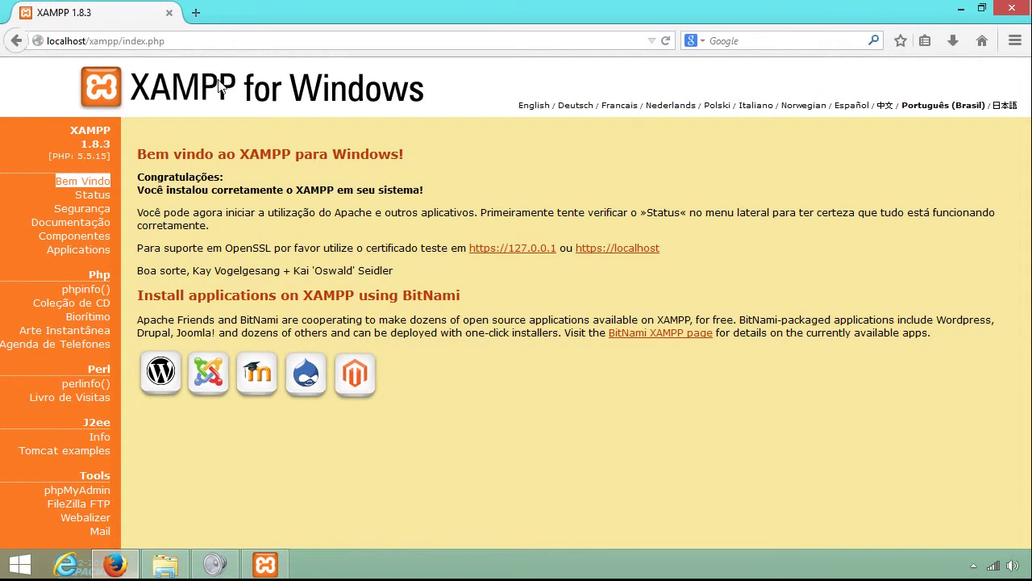
left_click(961, 8)
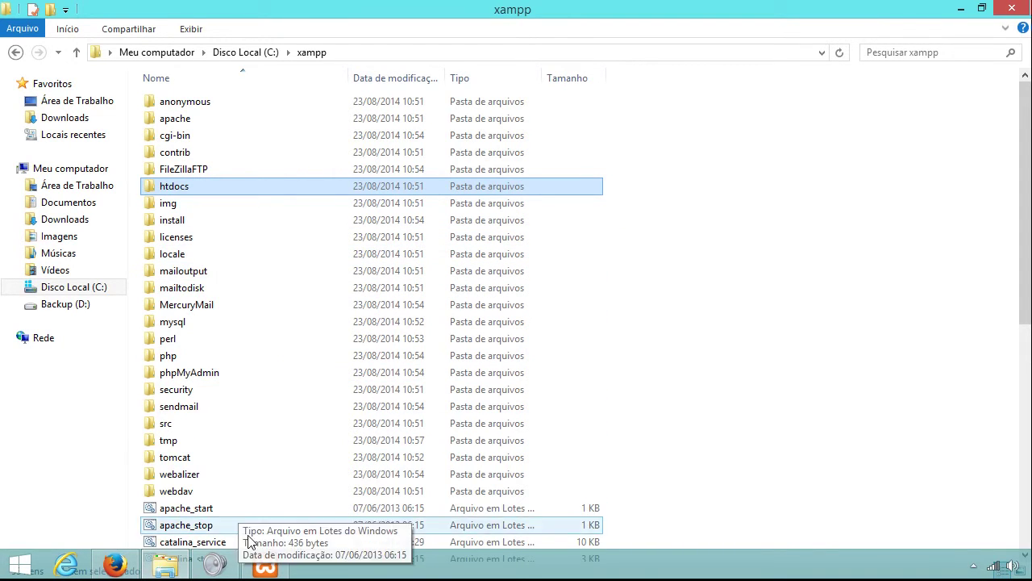
left_click(267, 565)
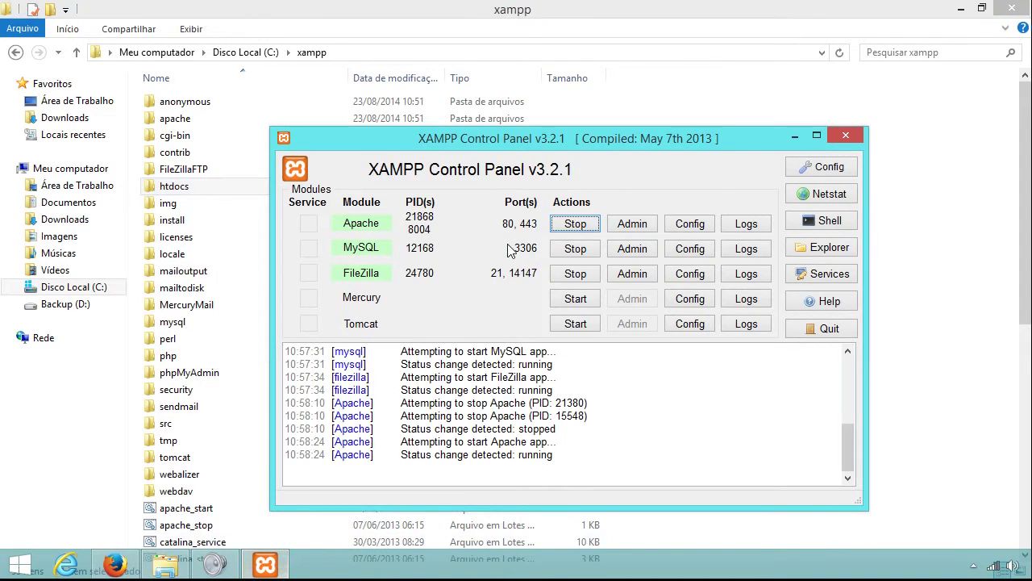
left_click(791, 138)
double_click(194, 187)
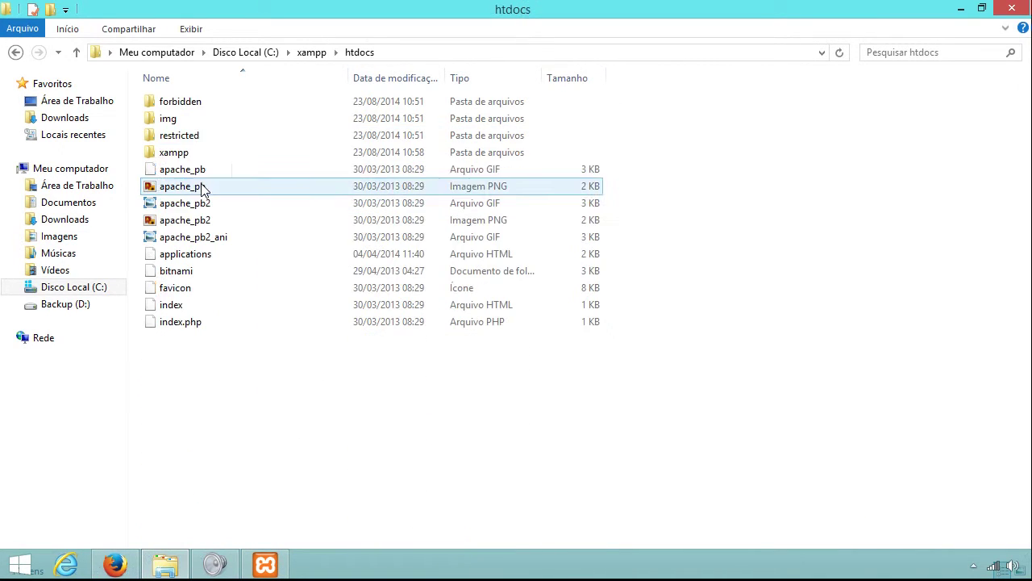
mouse_move(214, 109)
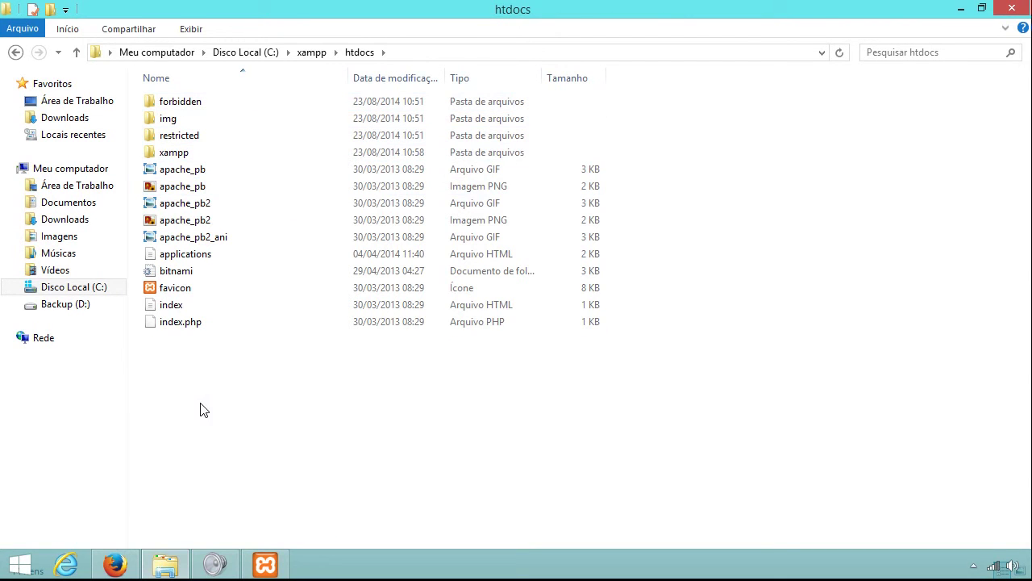
left_click(187, 325)
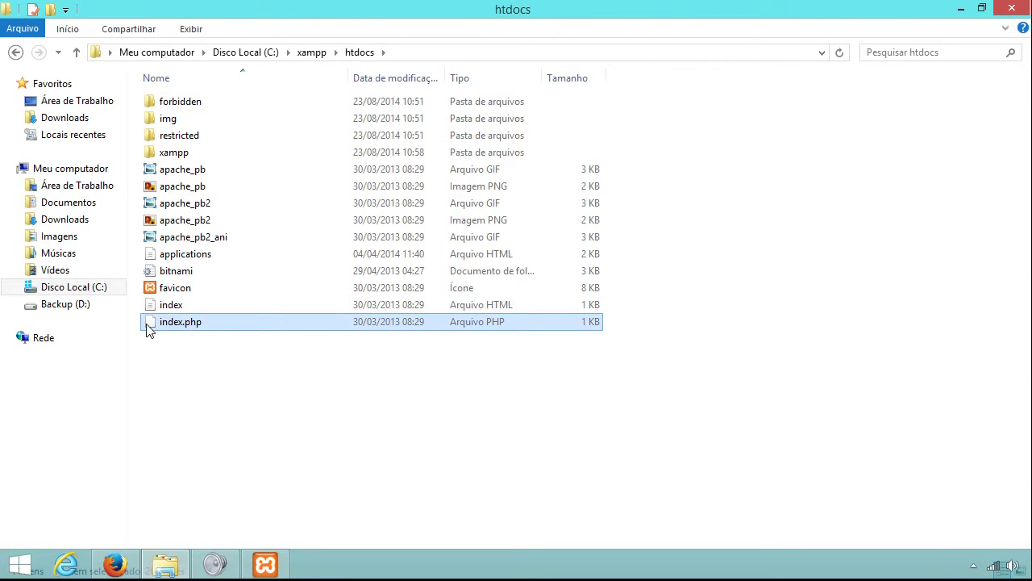
left_click(111, 566)
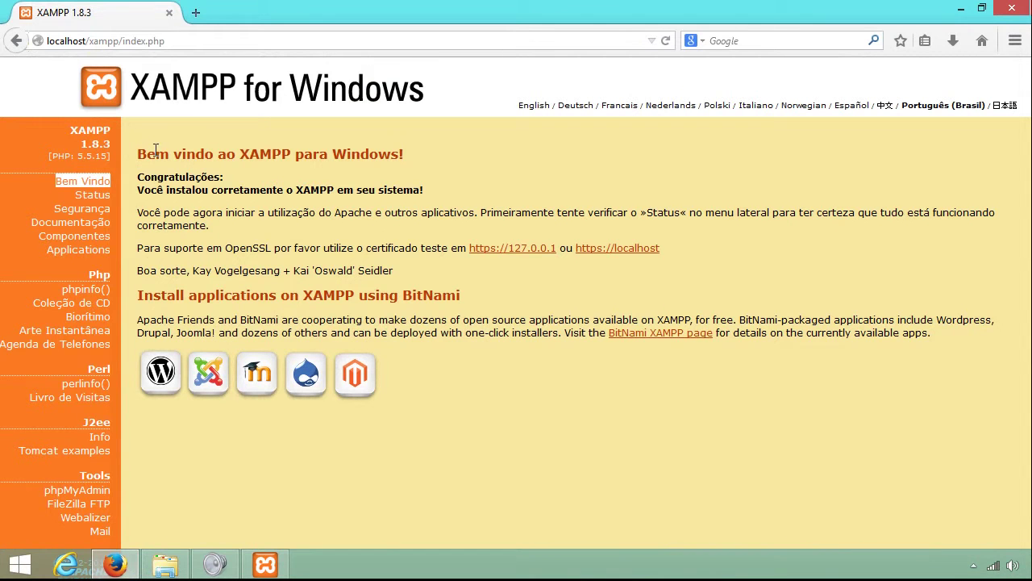
left_click(163, 565)
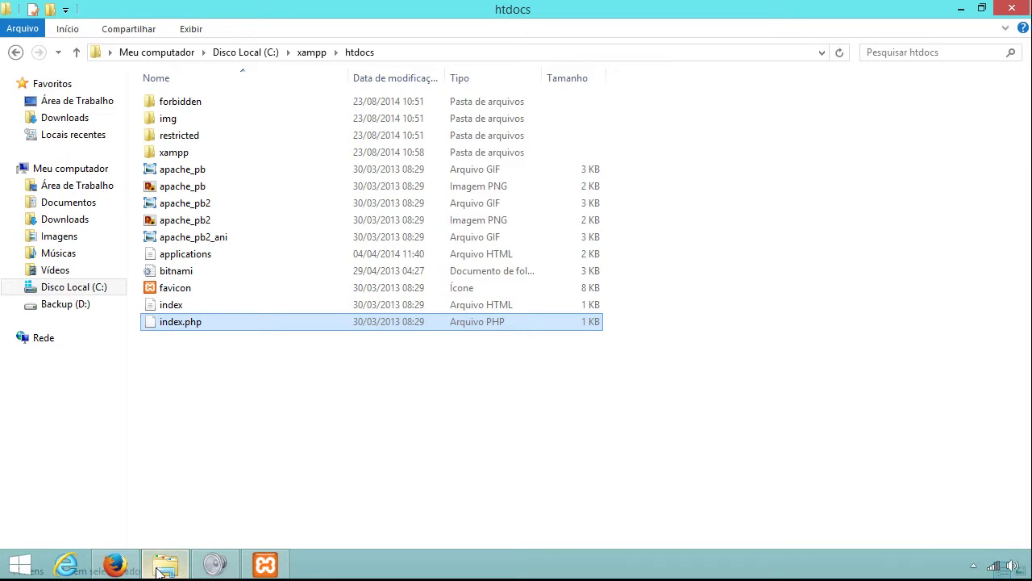
left_click(160, 567)
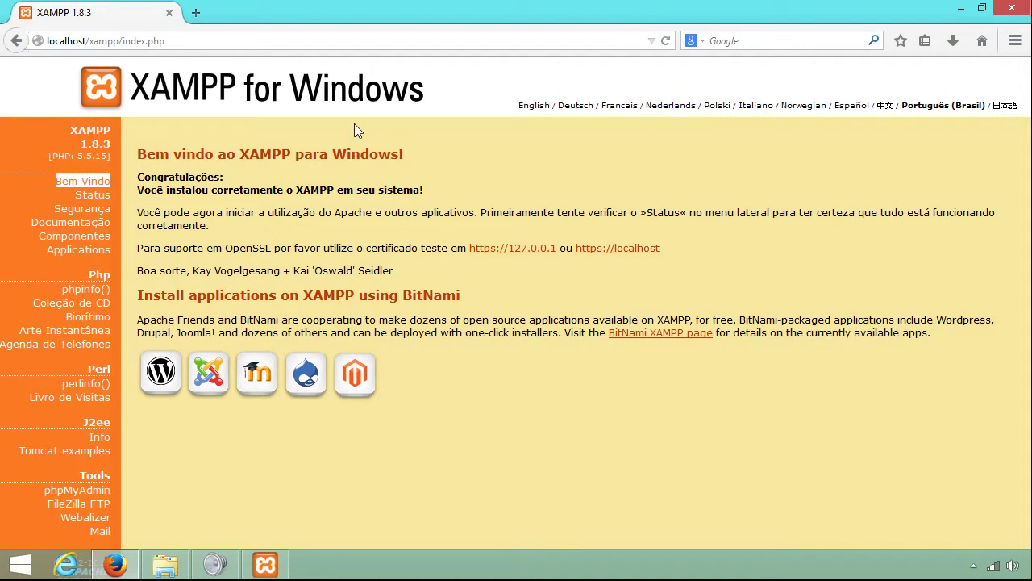
Review the Status page (MySQL, PHP active; SMTP, Tomcat inactive), then open the Segurança page.
left_click(105, 196)
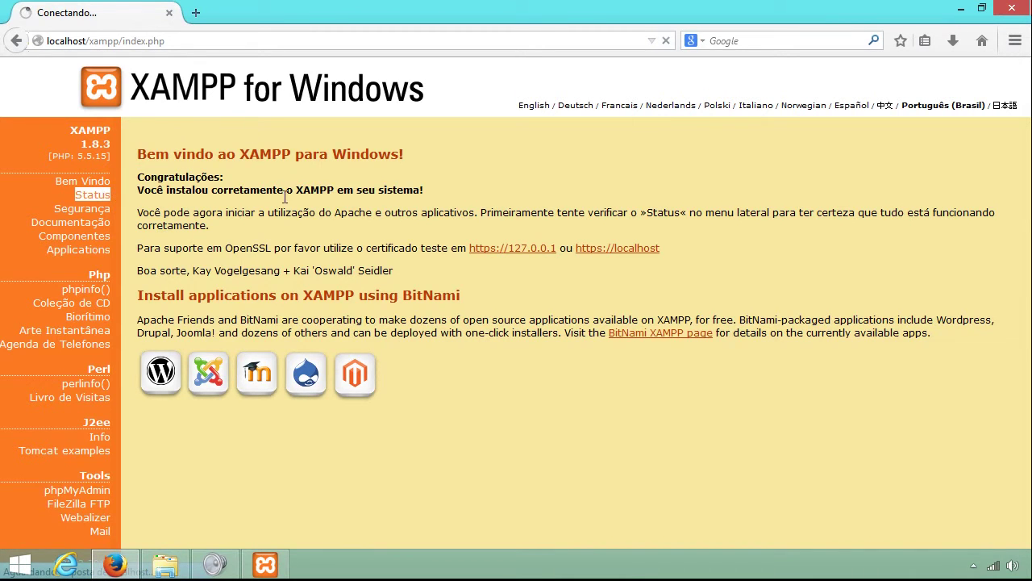
mouse_move(278, 556)
left_click(347, 476)
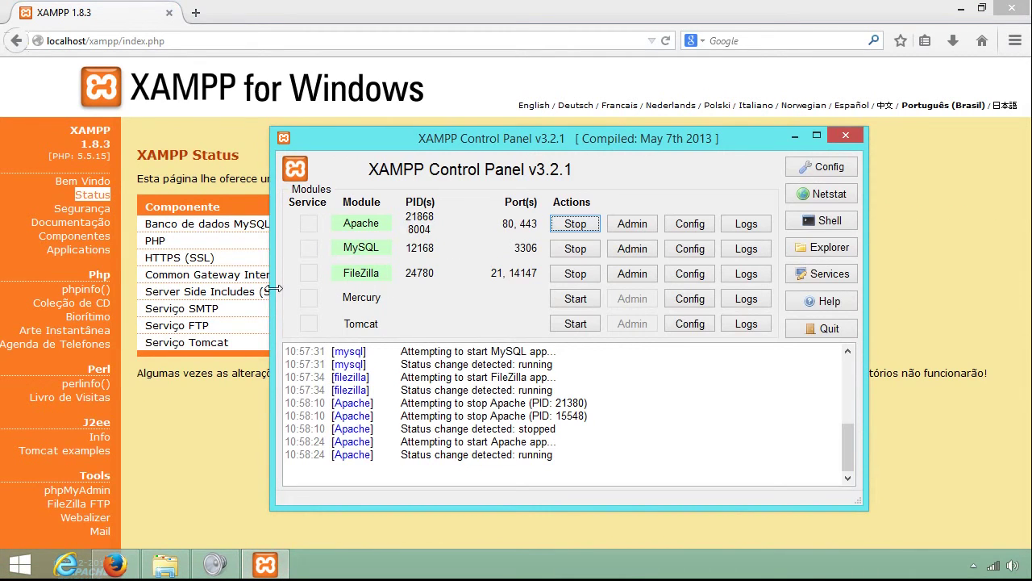
left_click(229, 400)
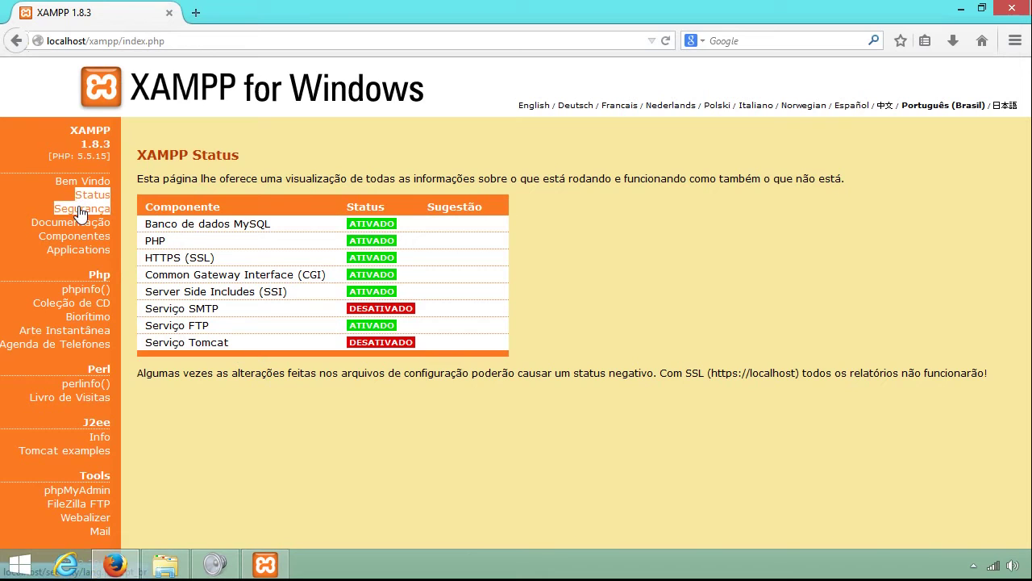
left_click(81, 211)
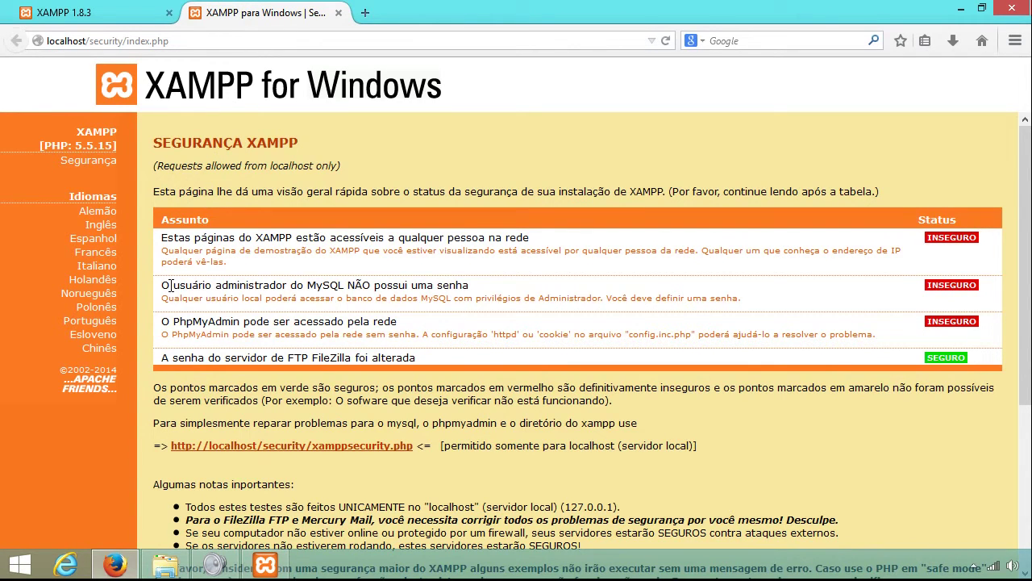
Highlight the MySQL administrator no-password warning, then switch back to the htdocs Explorer window.
left_click_drag(163, 286, 343, 285)
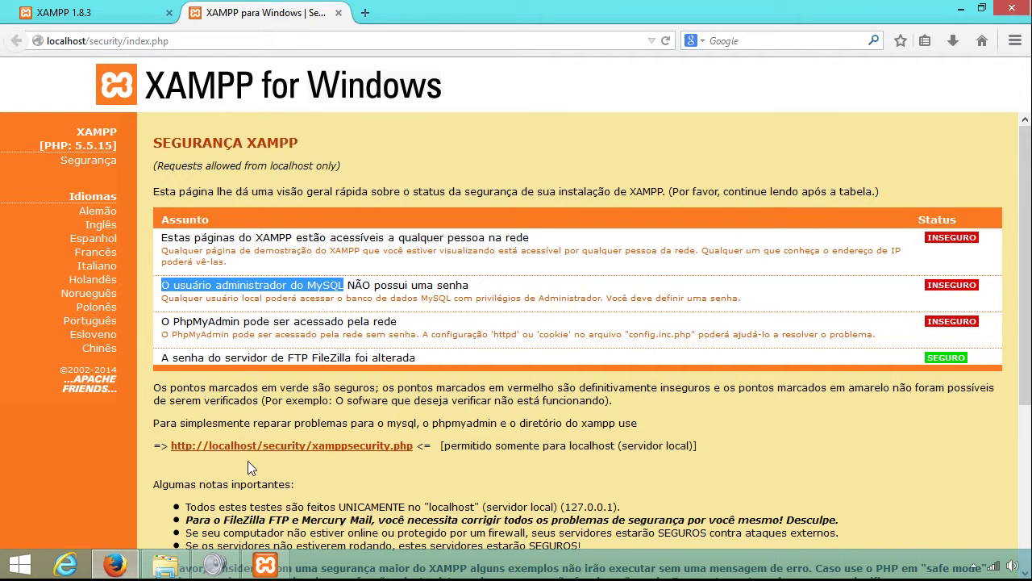
left_click(165, 564)
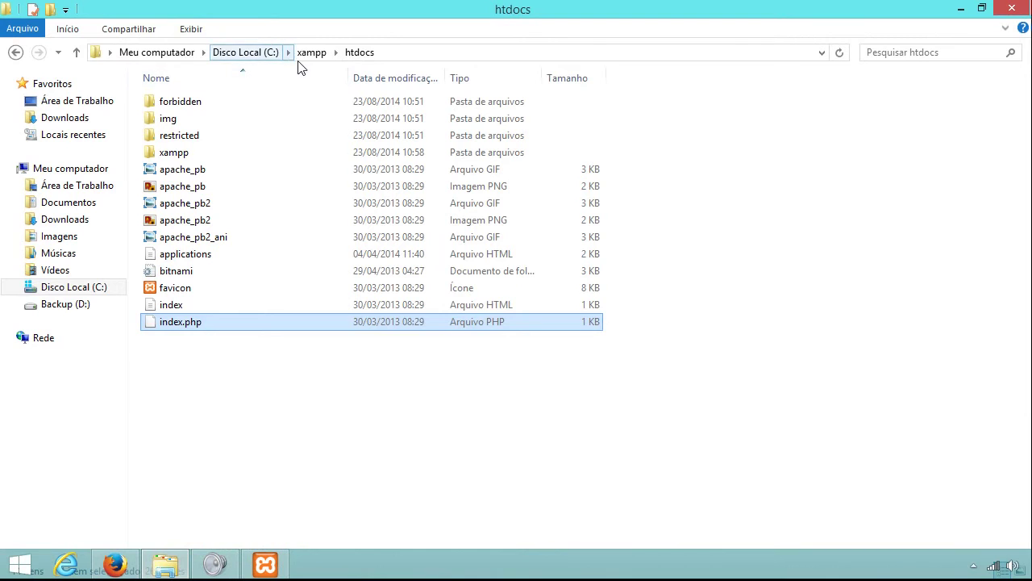
left_click(362, 401)
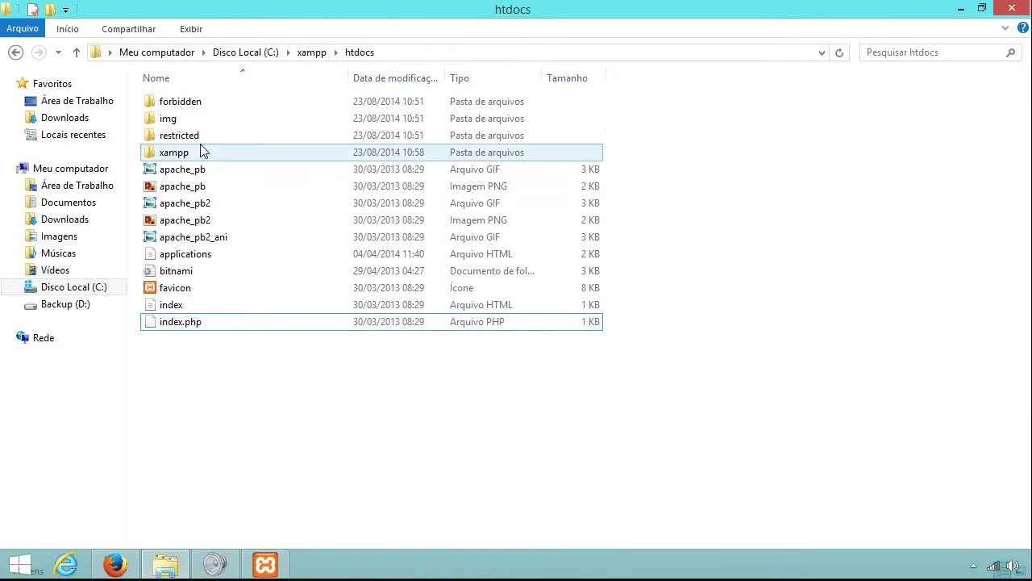
Create a new text document named Anotações in htdocs and open it.
right_click(279, 473)
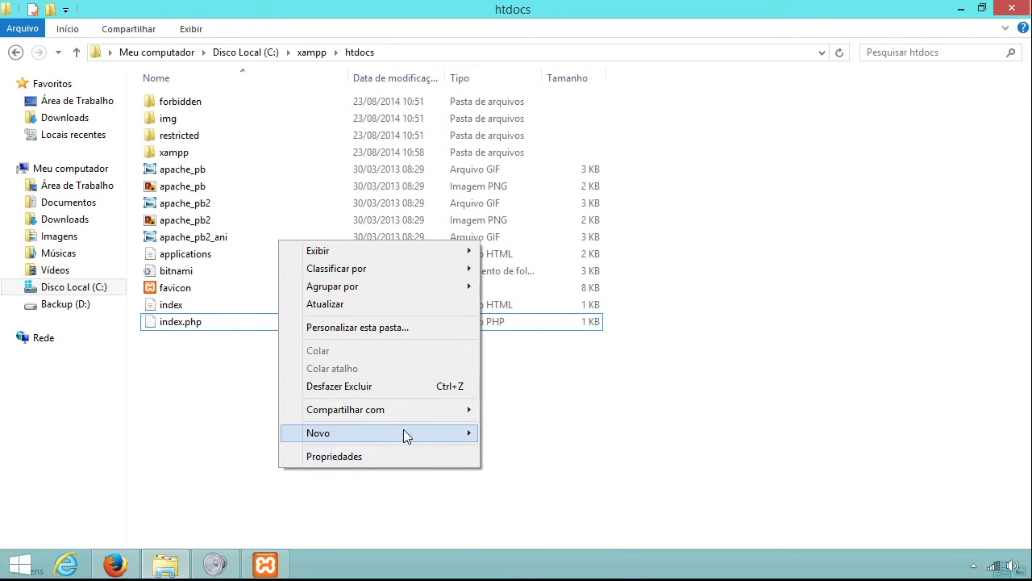
mouse_move(404, 433)
left_click(535, 544)
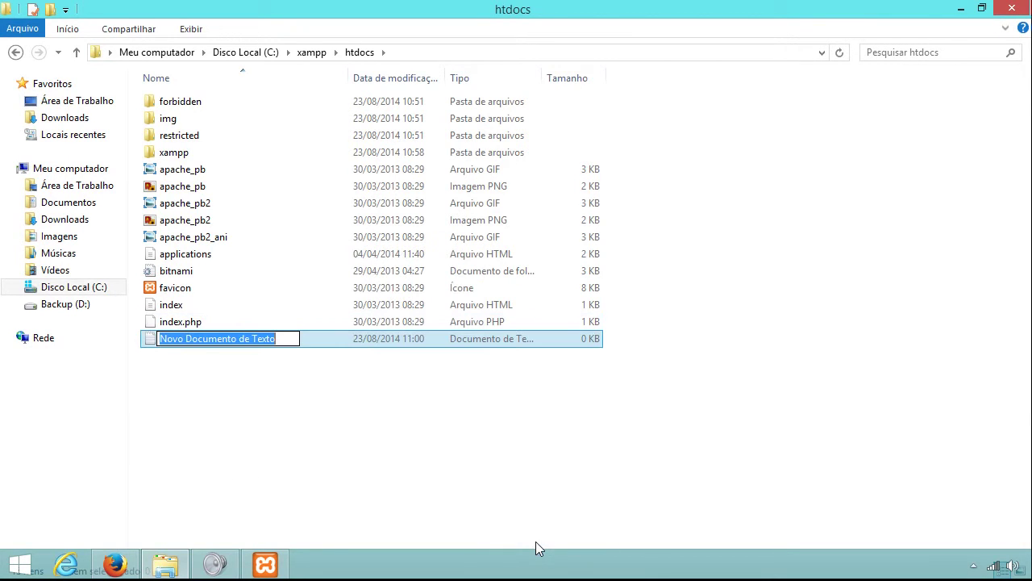
type("Anotações")
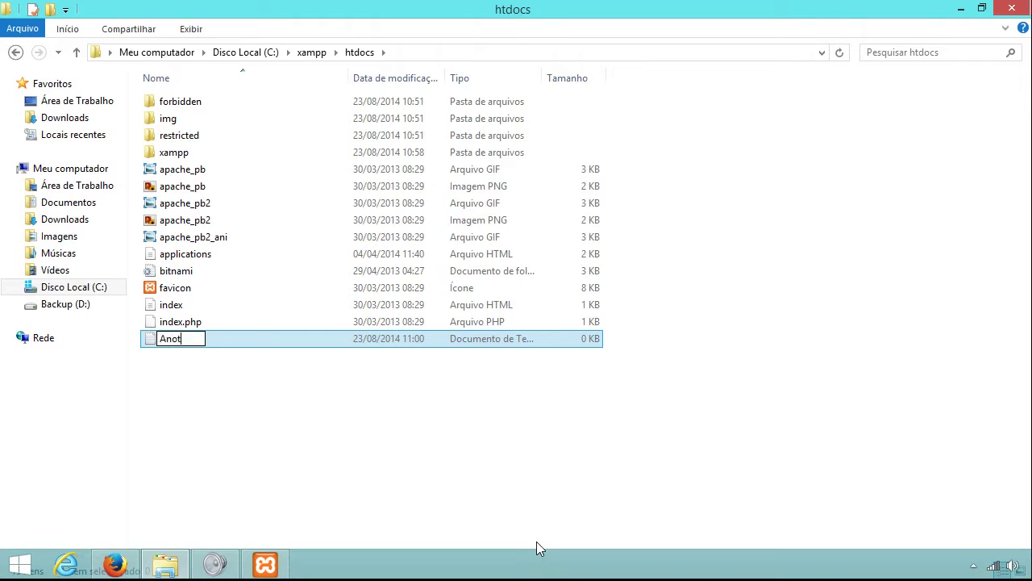
key("Return")
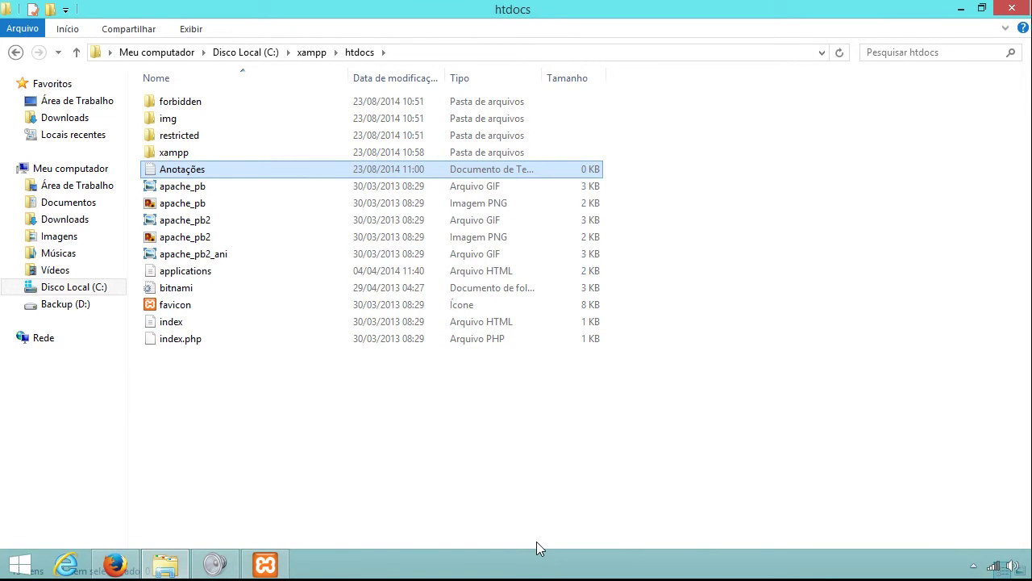
key("Return")
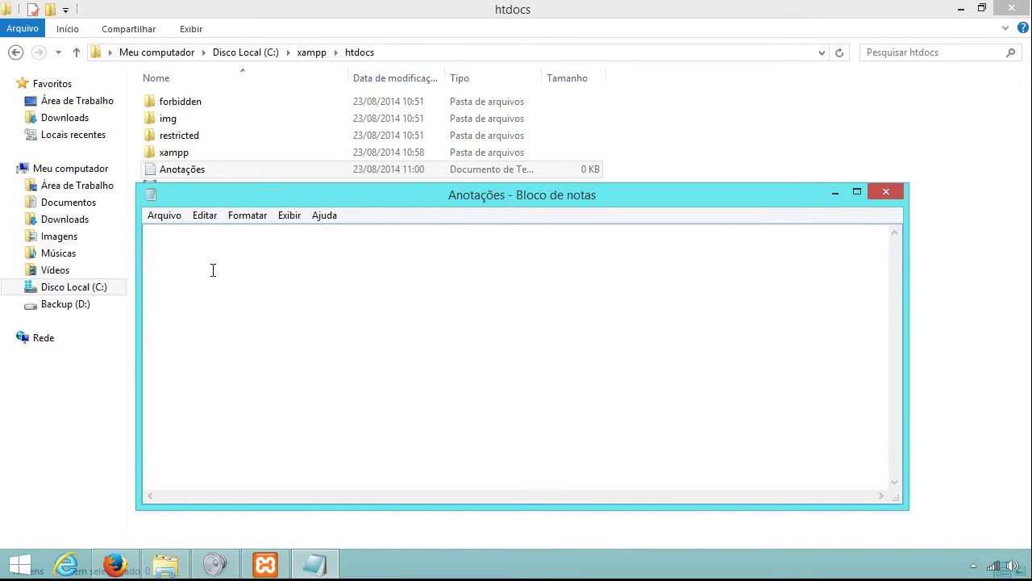
left_click(114, 564)
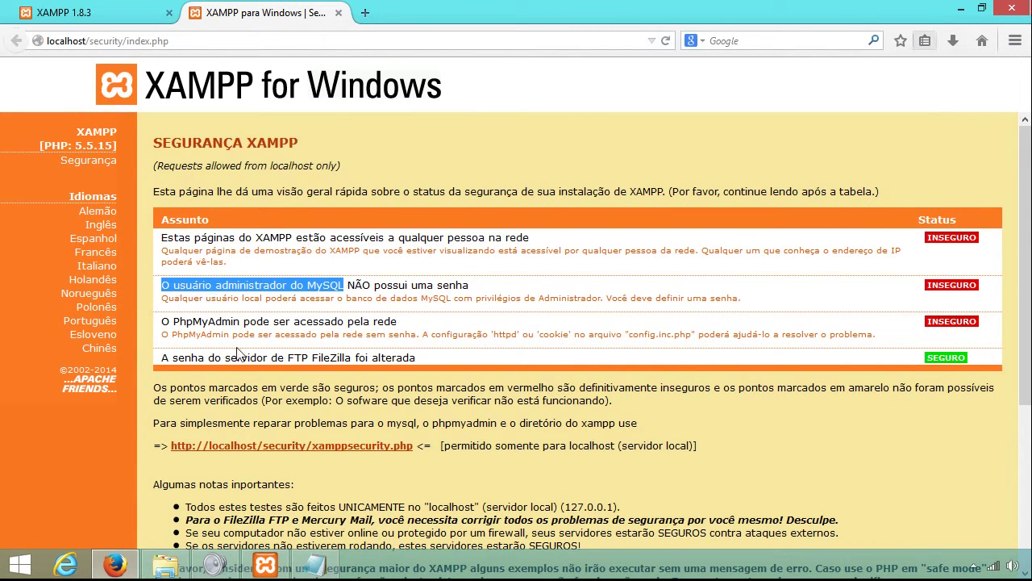
Paste the MySQL administrator warning into Anotações and add user = root and pass = lines.
key("ctrl+c")
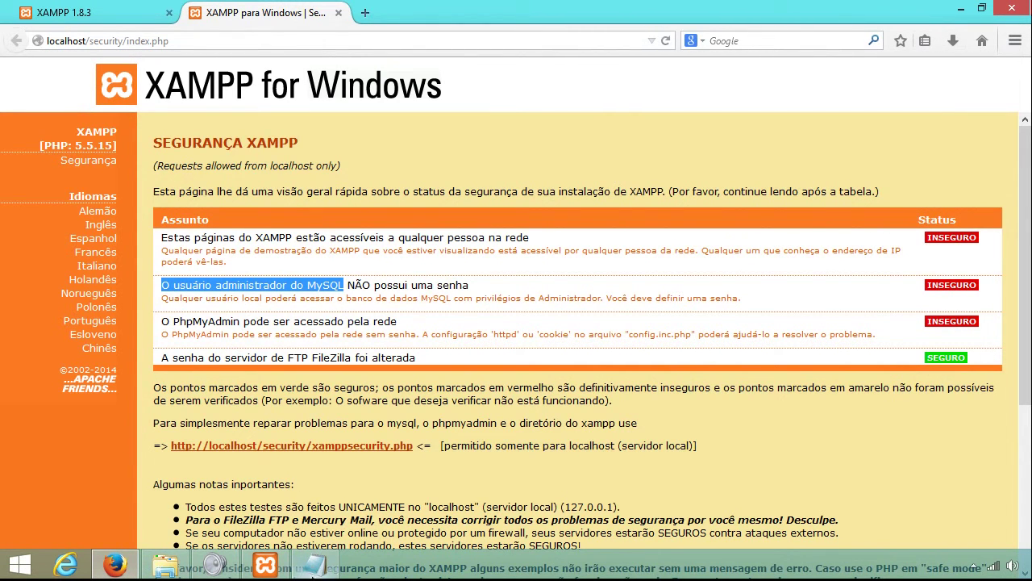
left_click(314, 564)
key("ctrl+v")
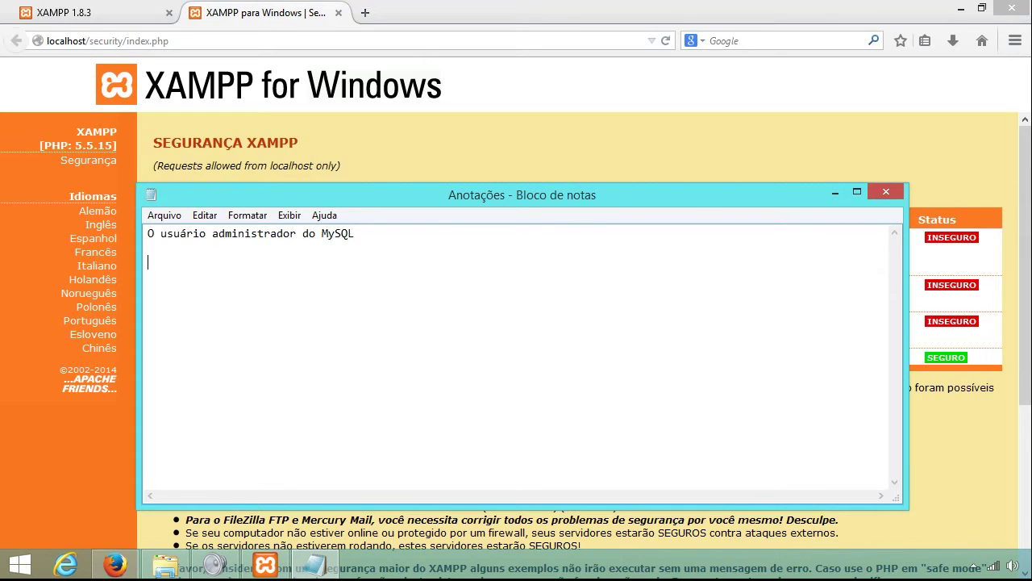
type("ser = root")
key("Return")
type("pass")
key("shift+Left")
key("shift+Left")
key("shift+Left")
key("shift+Left")
type("senh")
key("BackSpace")
key("BackSpace")
key("BackSpace")
key("BackSpace")
type("pass")
Minimize Notepad and open the xamppsecurity.php MySQL security console.
left_click(832, 192)
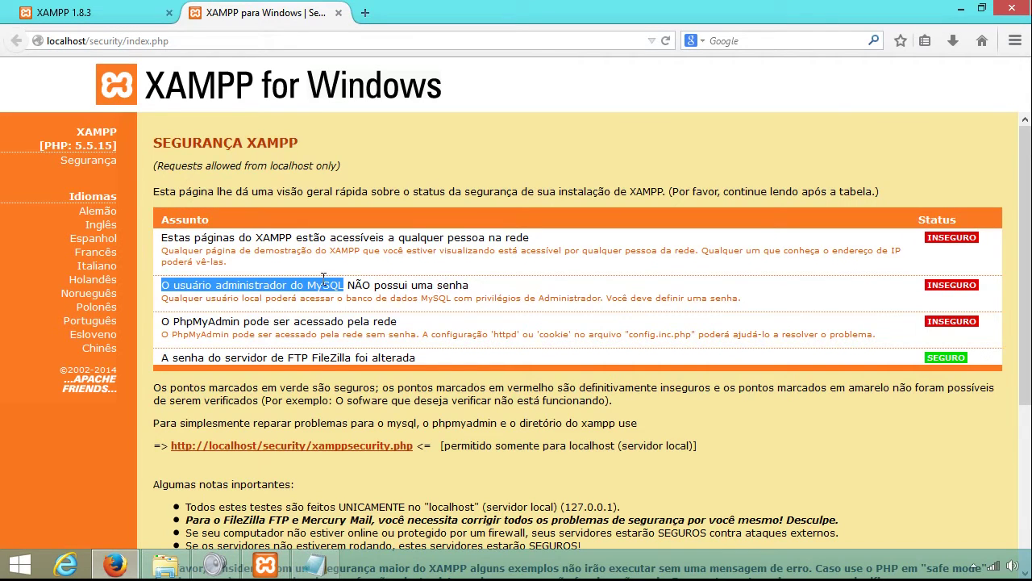
scroll(323, 315, "down", 2)
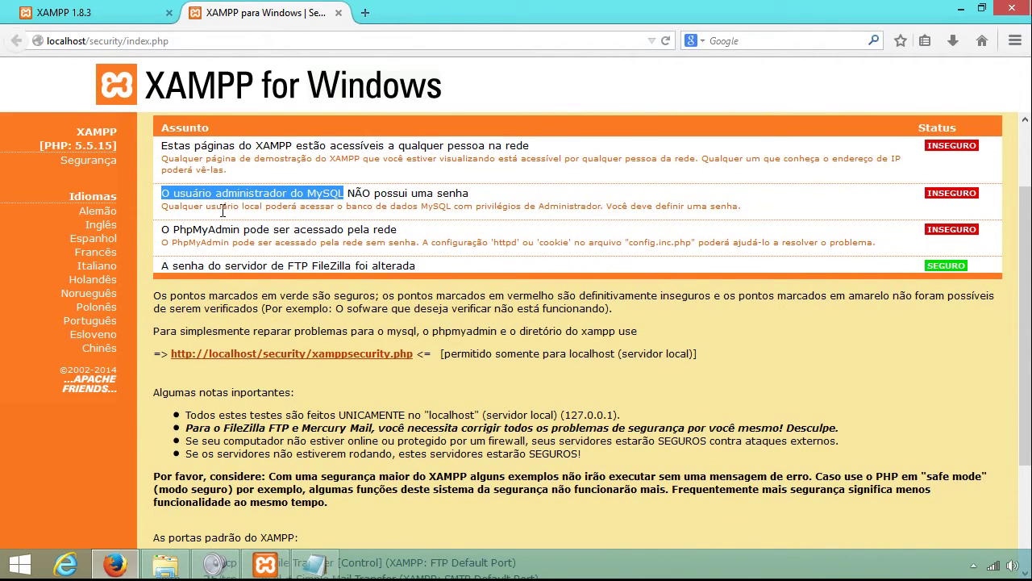
left_click(242, 355)
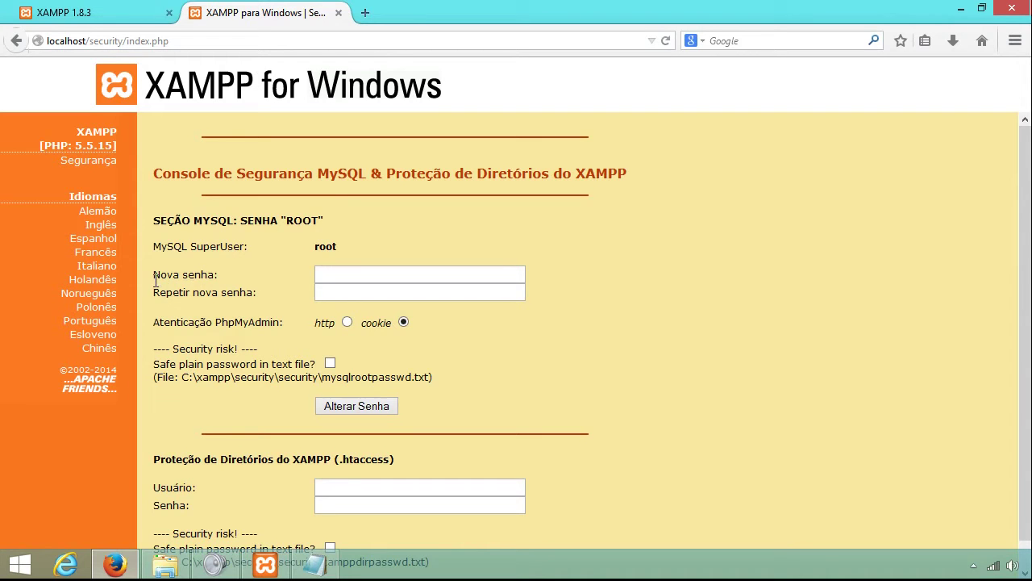
Highlight the Nova senha label on the security console, then bring back the Anotações notes.
left_click_drag(152, 276, 220, 275)
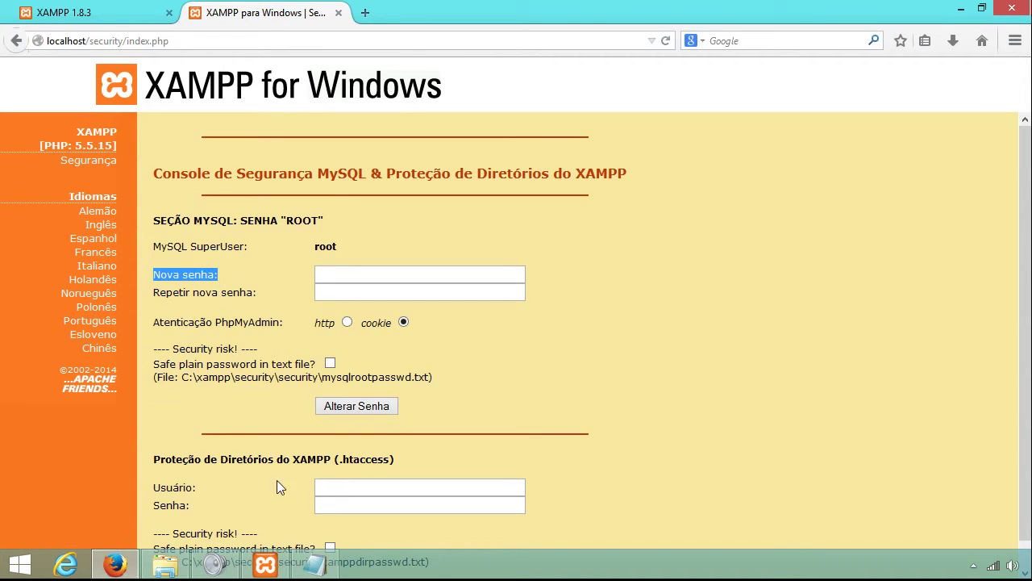
left_click(314, 565)
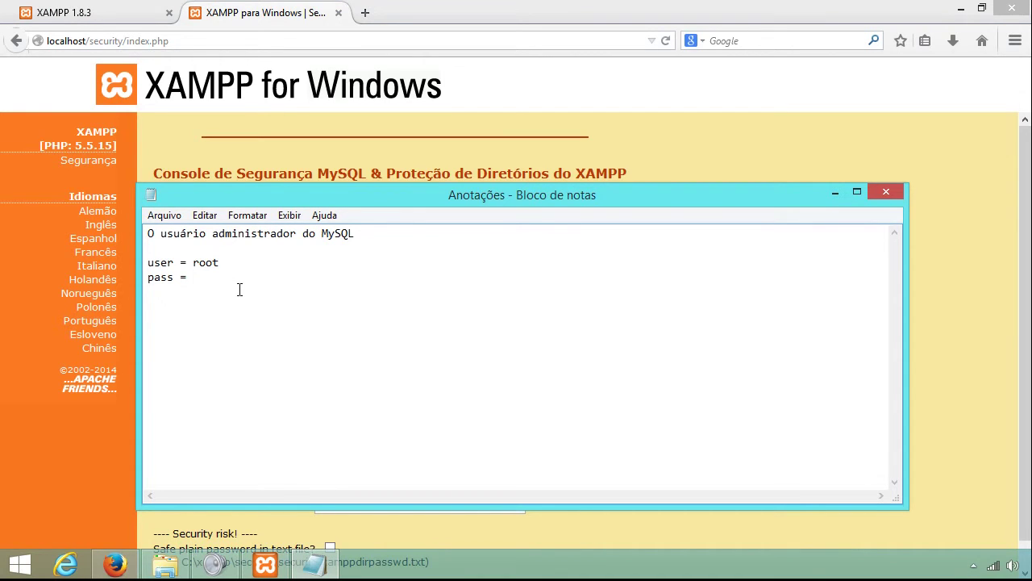
Type a root password on the pass = line, revising the draft until it is final.
key("shift+Left")
key("shift+Left")
key("shift+Left")
key("shift+Left")
key("shift+Left")
key("shift+Left")
key("shift+Left")
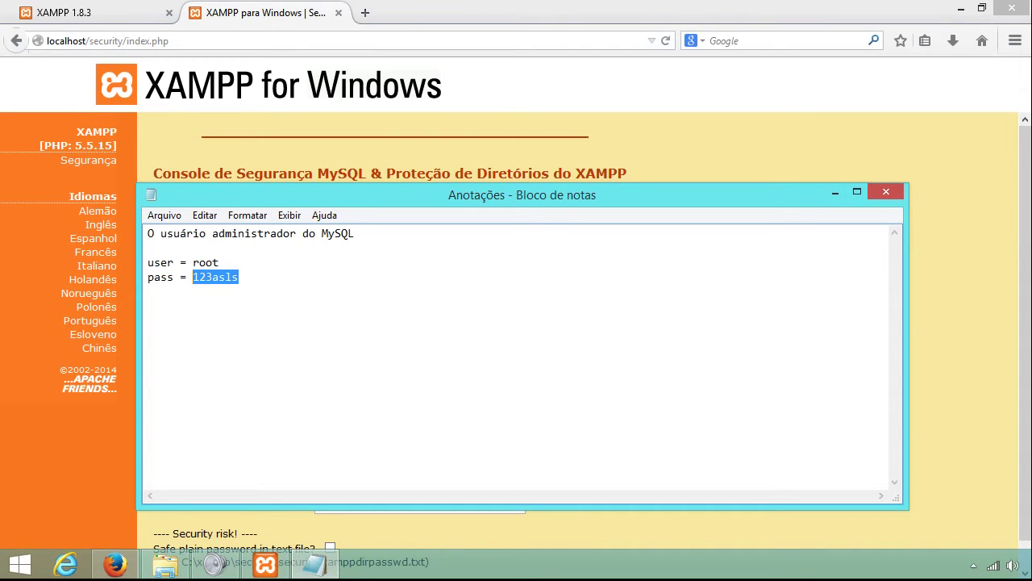
key("BackSpace")
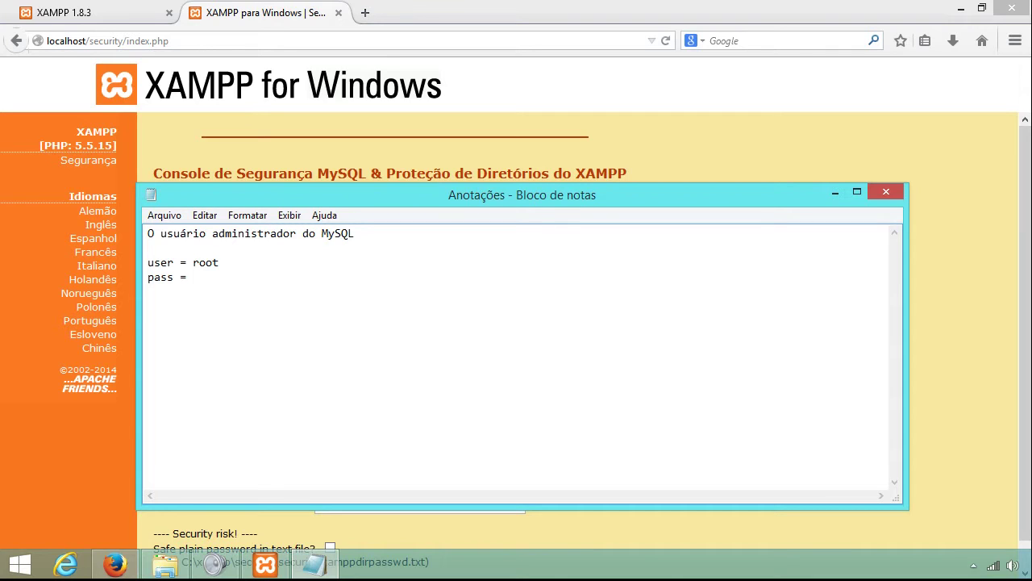
key("shift+Left")
key("shift+Left")
key("shift+Left")
key("shift+Left")
key("shift+Left")
left_click(200, 277)
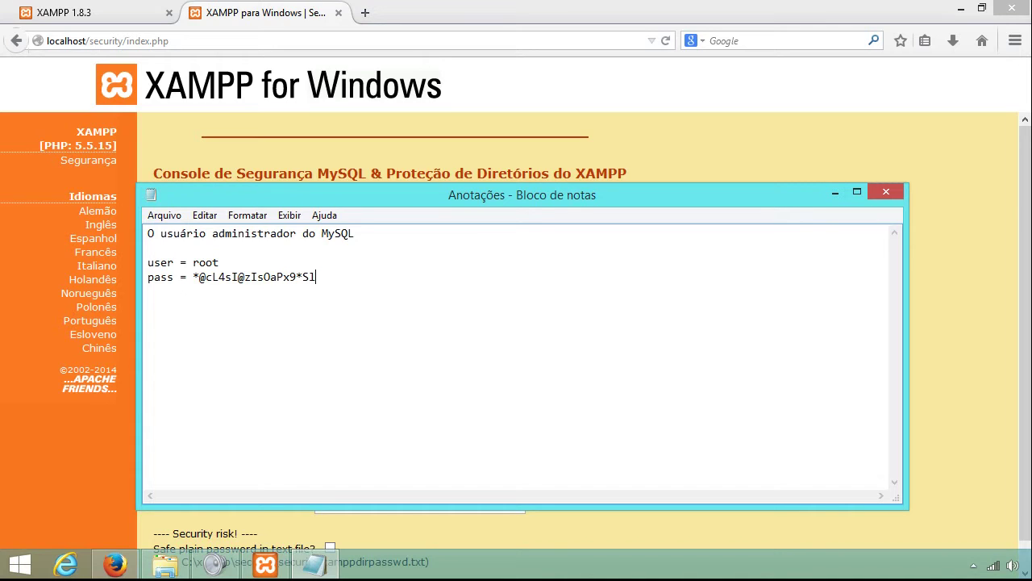
key("shift+Left")
key("shift+Left")
key("shift+Left")
key("shift+Left")
key("shift+Left")
key("shift+Left")
key("shift+Left")
key("BackSpace")
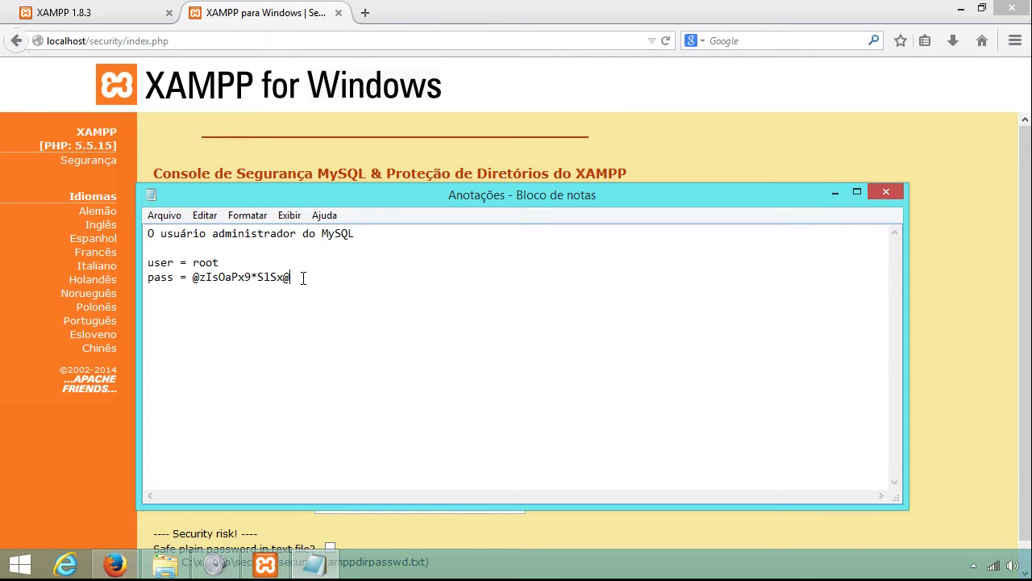
key("BackSpace")
Copy the password from the notes and minimize Notepad to return to the browser.
left_click_drag(310, 282, 194, 278)
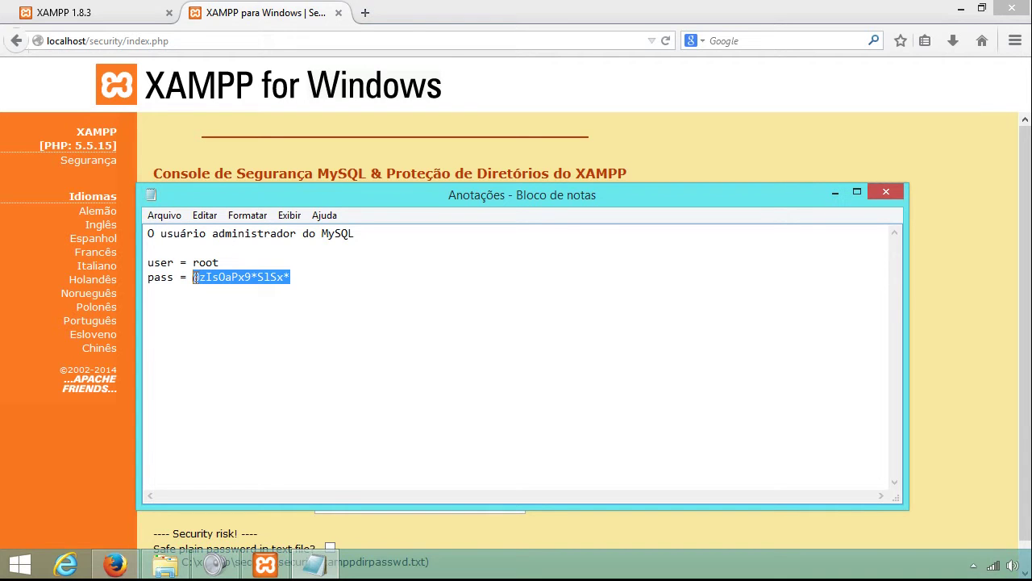
right_click(204, 282)
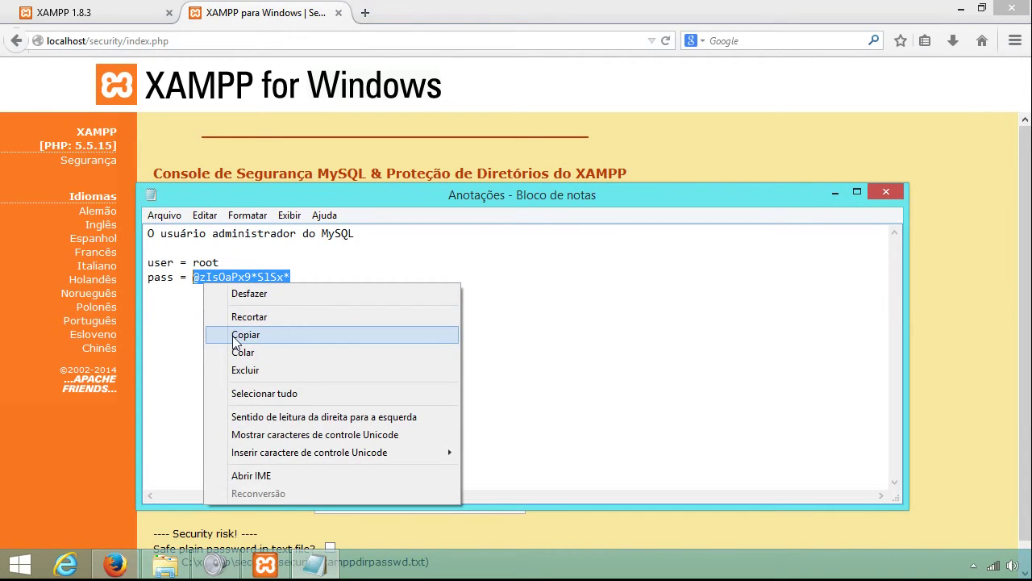
left_click(244, 335)
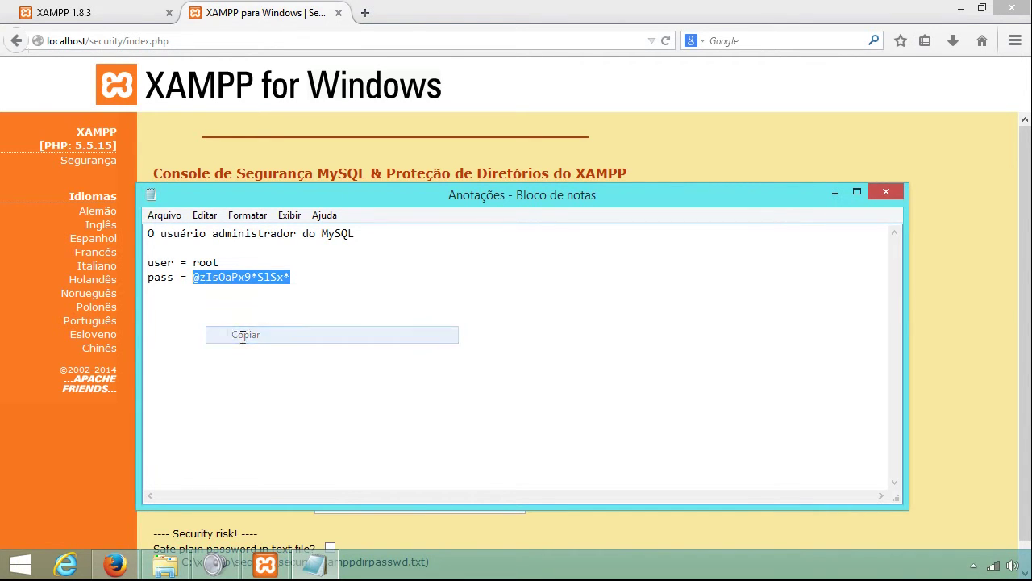
left_click(834, 193)
Paste the password into Nova senha and Repetir nova senha, submit Alterar Senha, then open the Control Panel.
left_click(336, 276)
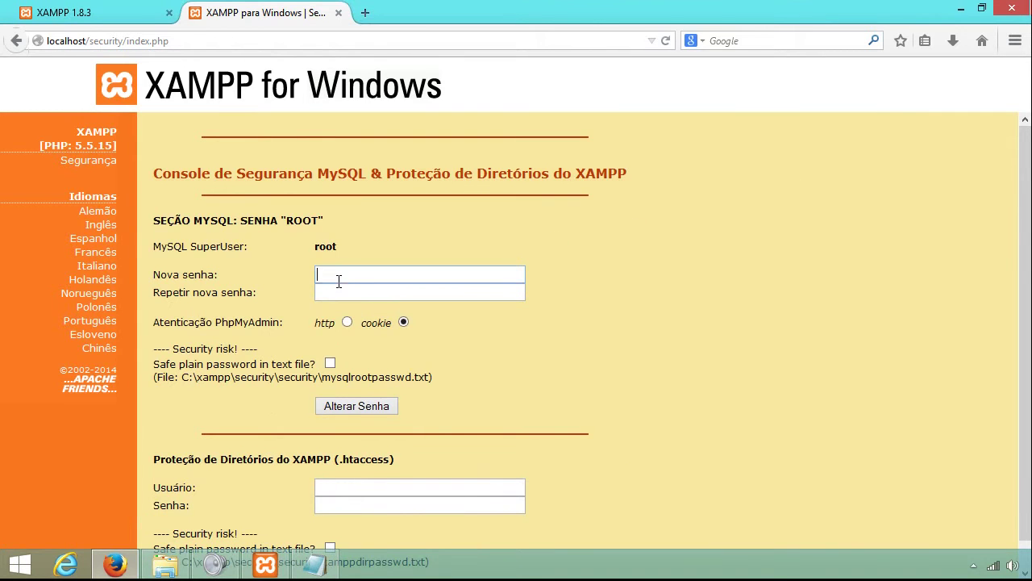
key("Menu")
key("Down")
key("Down")
key("Down")
key("Return")
left_click(355, 292)
right_click(380, 295)
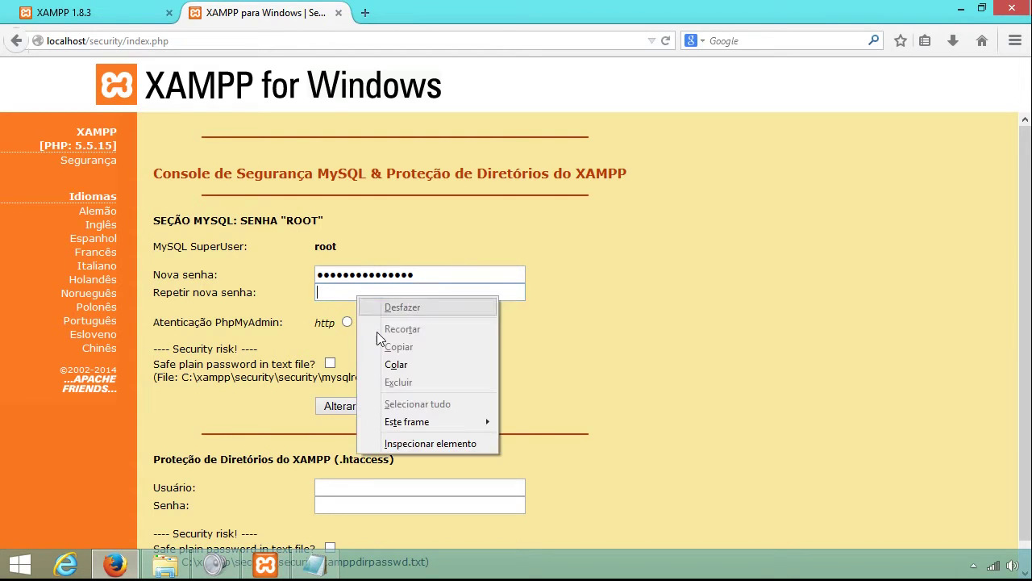
left_click(393, 362)
left_click(353, 408)
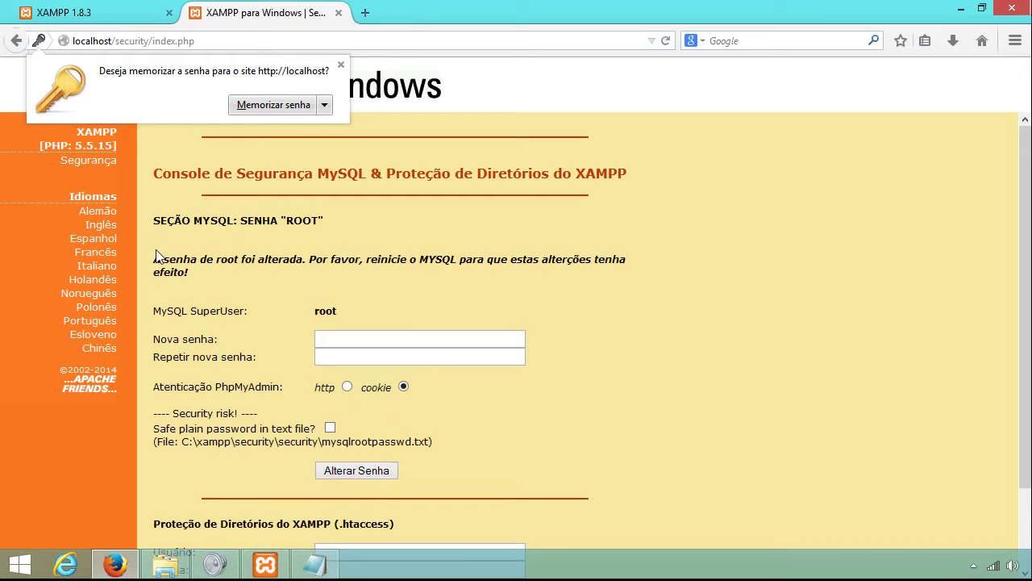
left_click_drag(154, 259, 457, 260)
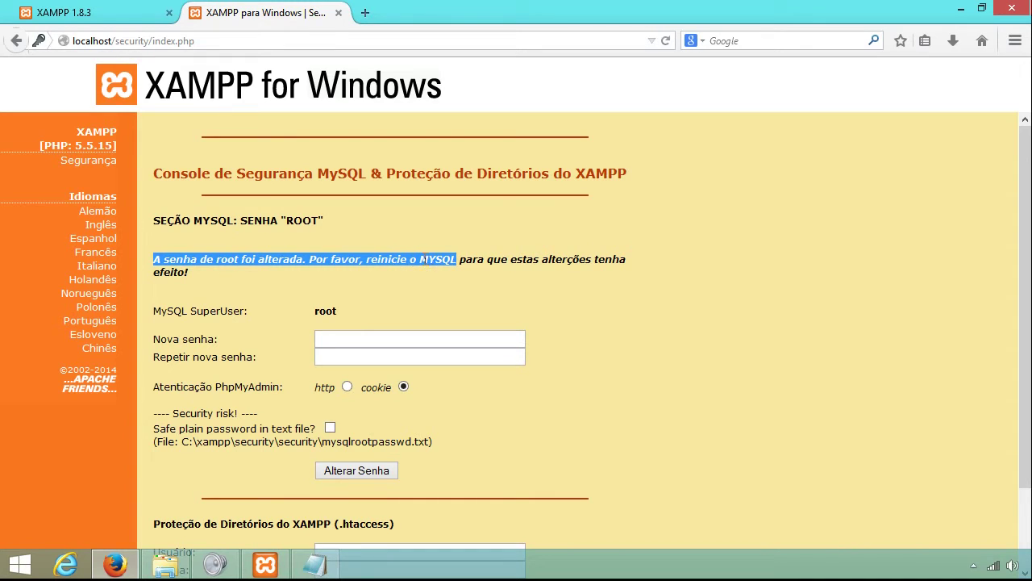
left_click(247, 563)
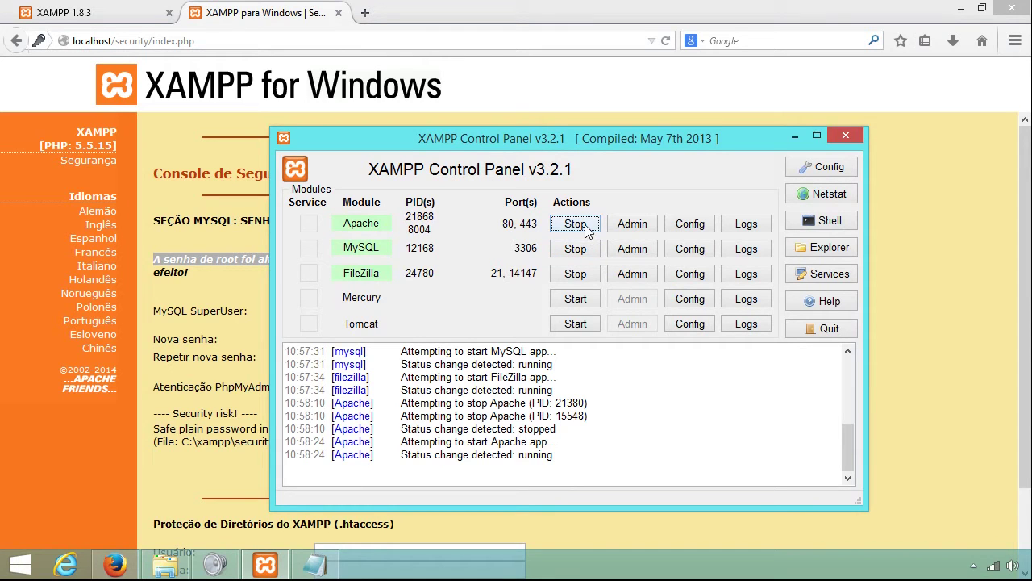
Restart the MySQL, Apache and FileZilla services, then return to the browser's security console.
left_click(575, 249)
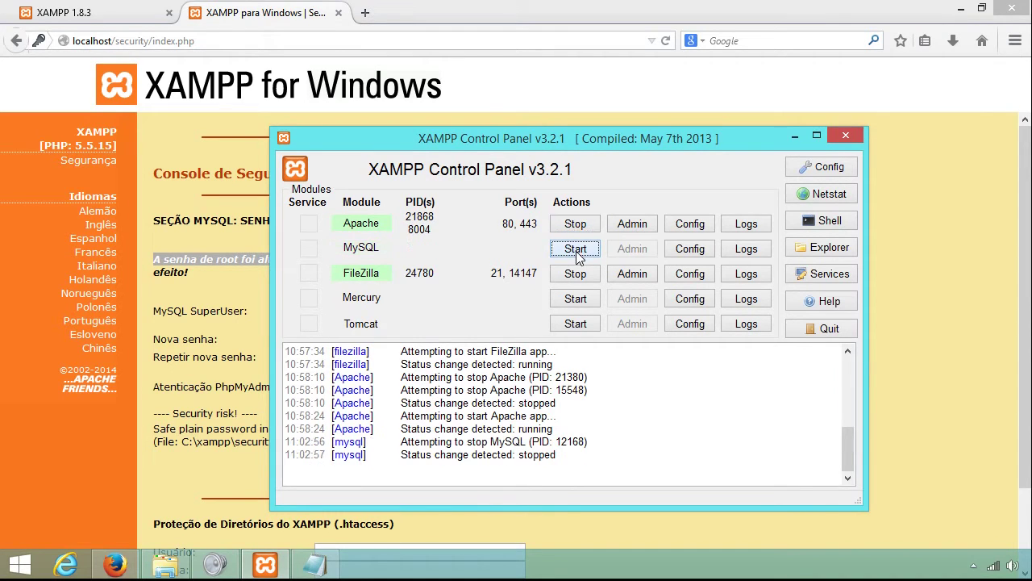
left_click(583, 224)
left_click(571, 274)
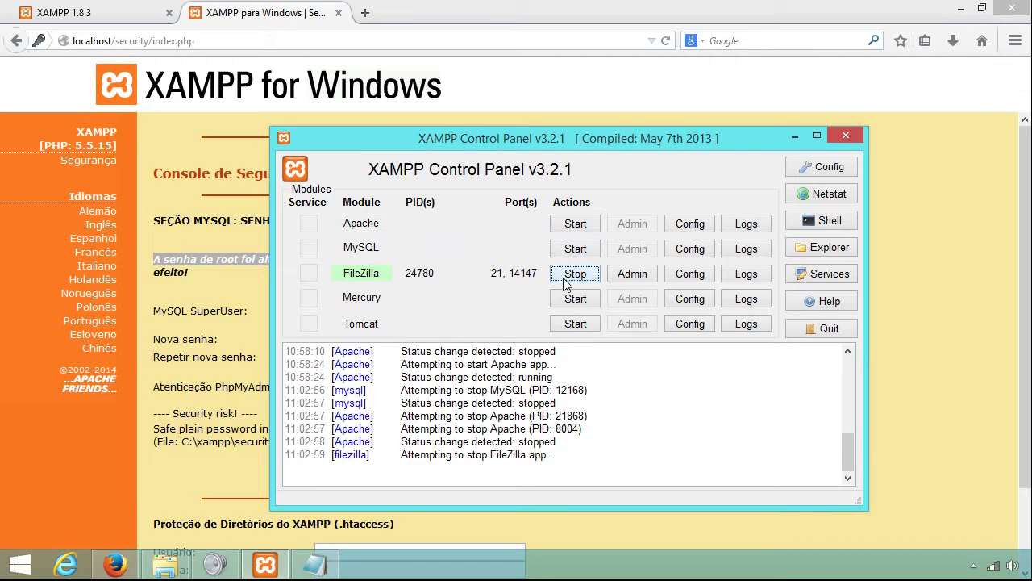
left_click(569, 226)
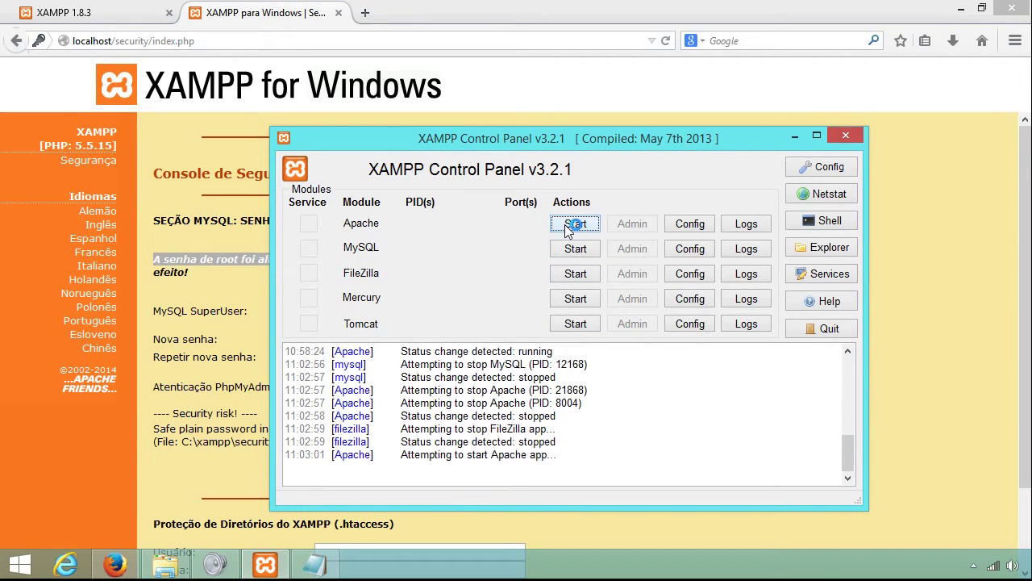
left_click(575, 249)
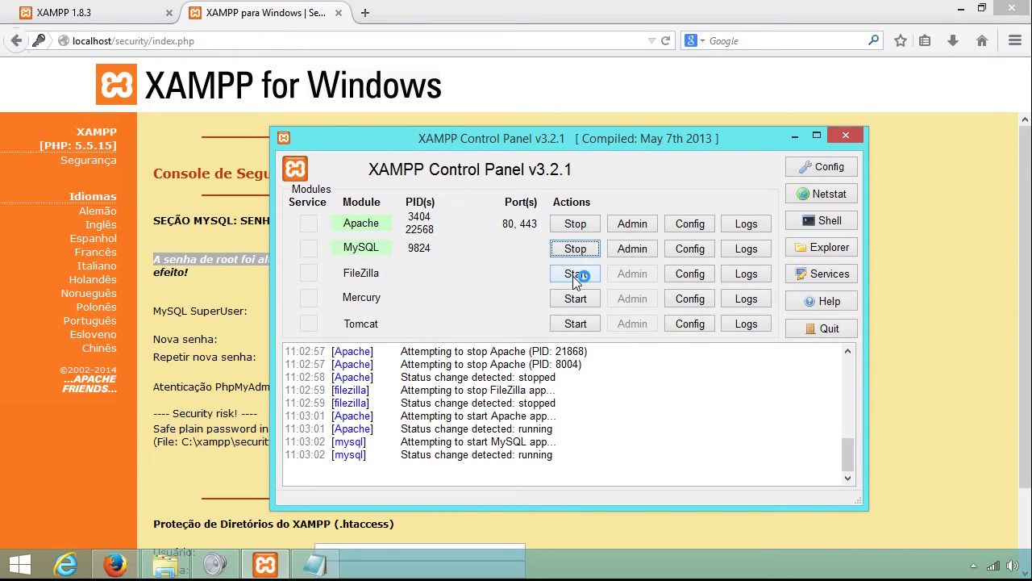
left_click(576, 274)
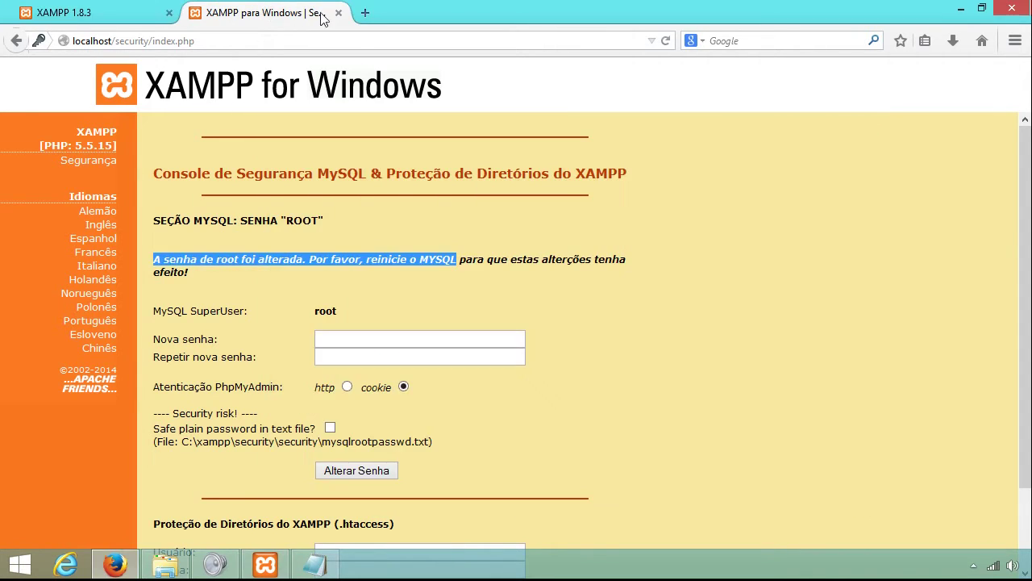
left_click(258, 7)
Reopen the Segurança overview and check that the MySQL and phpMyAdmin passwords now show SEGURO.
left_click(339, 13)
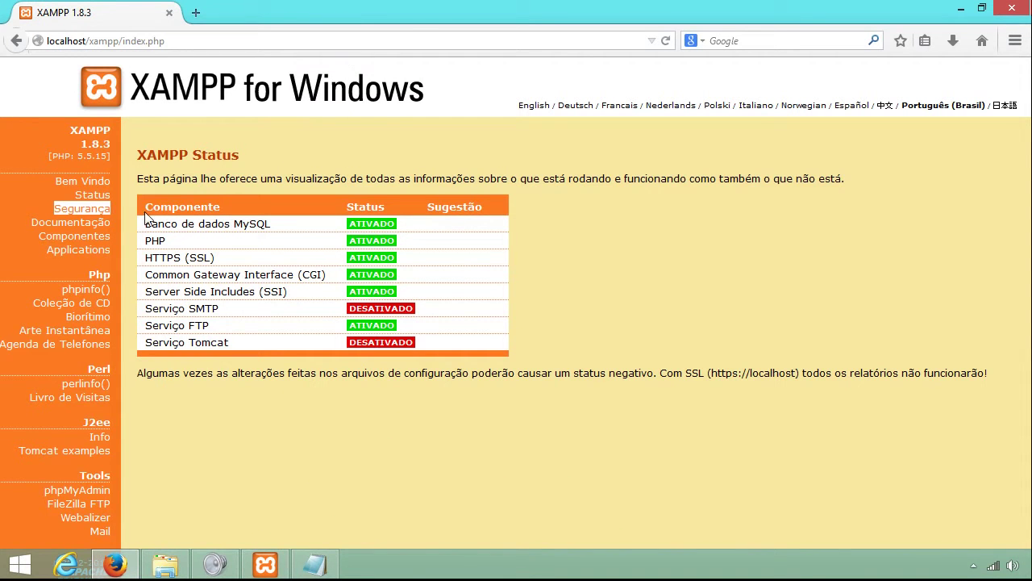
left_click(96, 210)
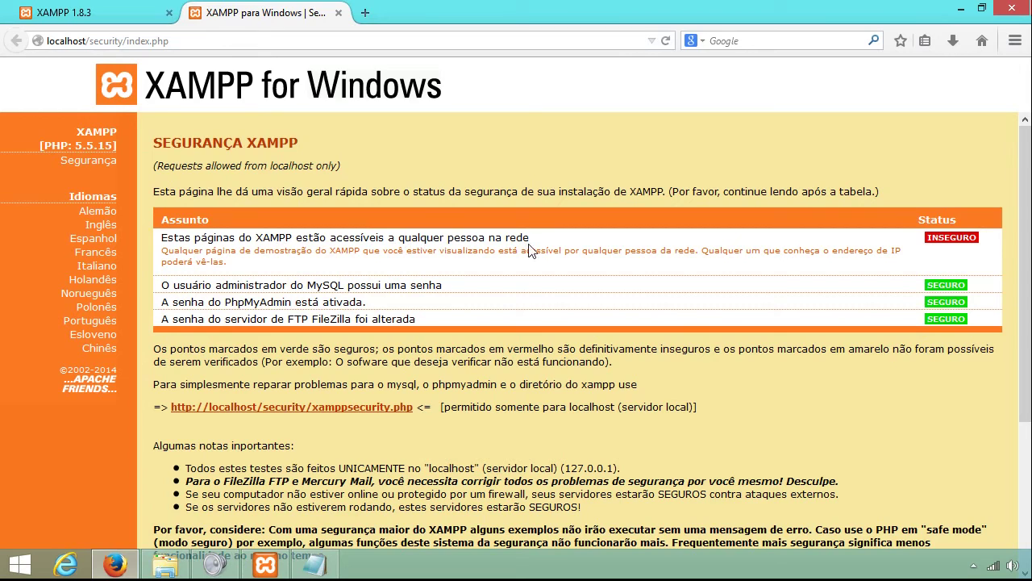
left_click_drag(278, 276, 169, 231)
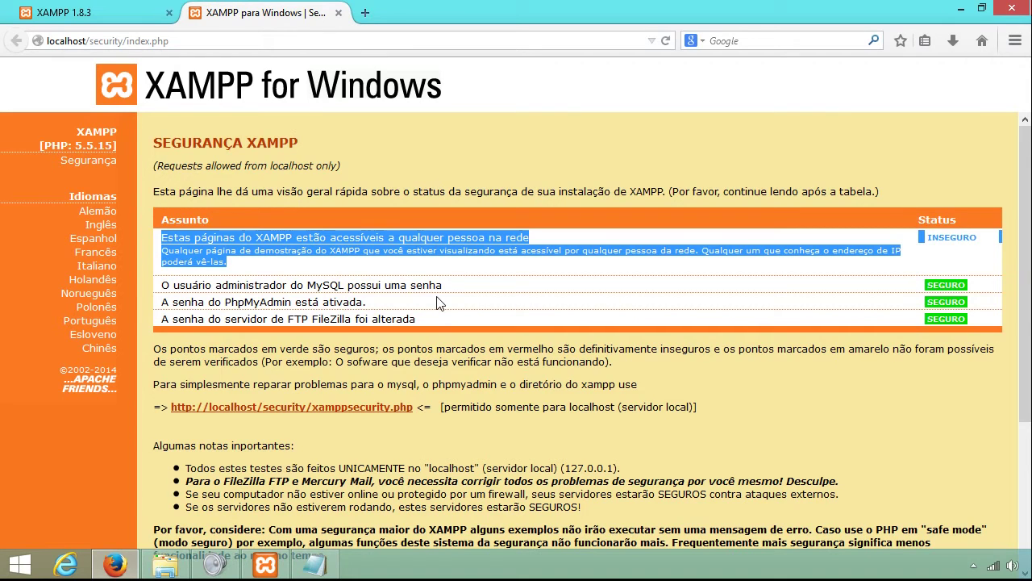
left_click(338, 284)
left_click_drag(162, 285, 972, 308)
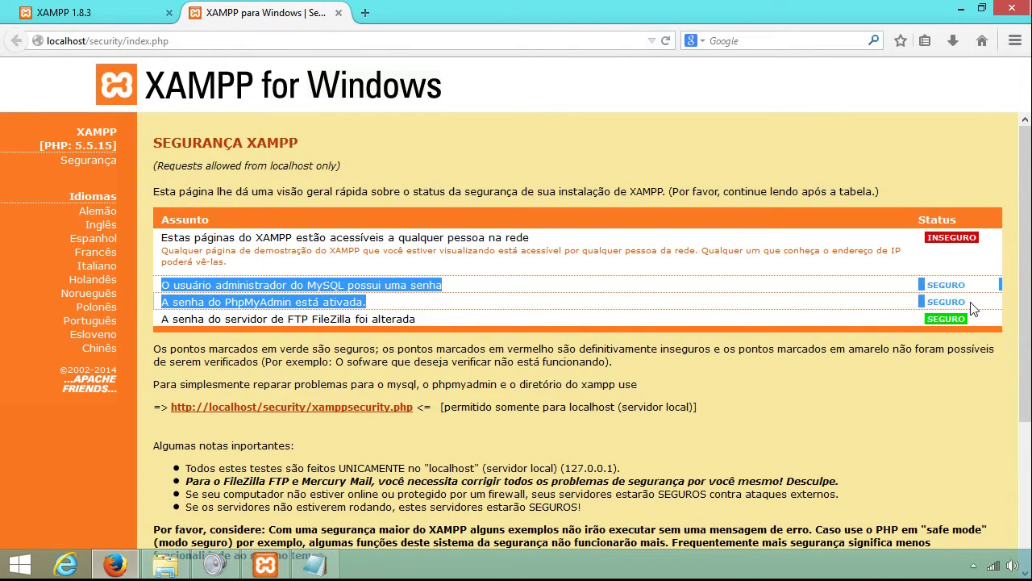
left_click(691, 364)
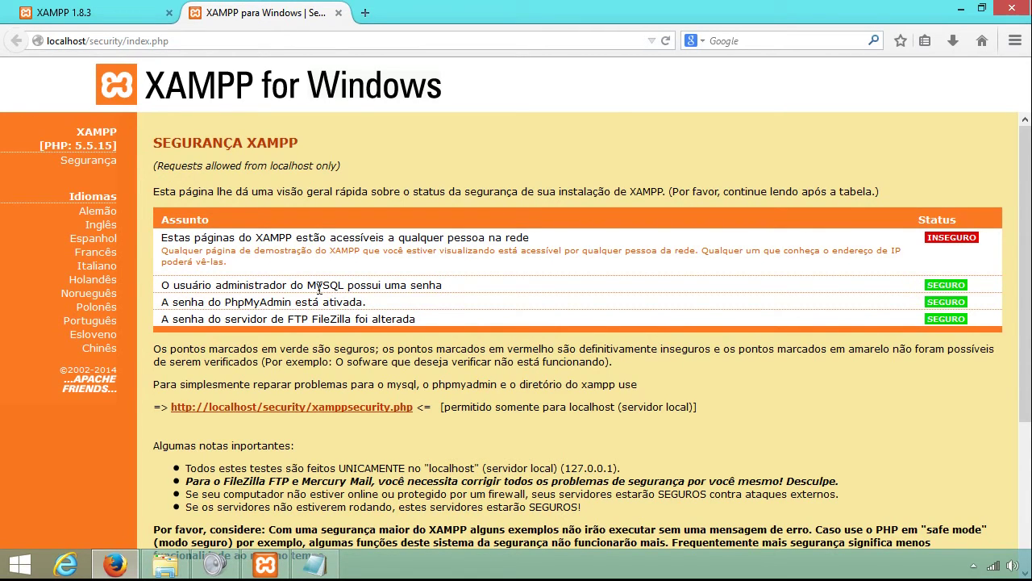
left_click(274, 568)
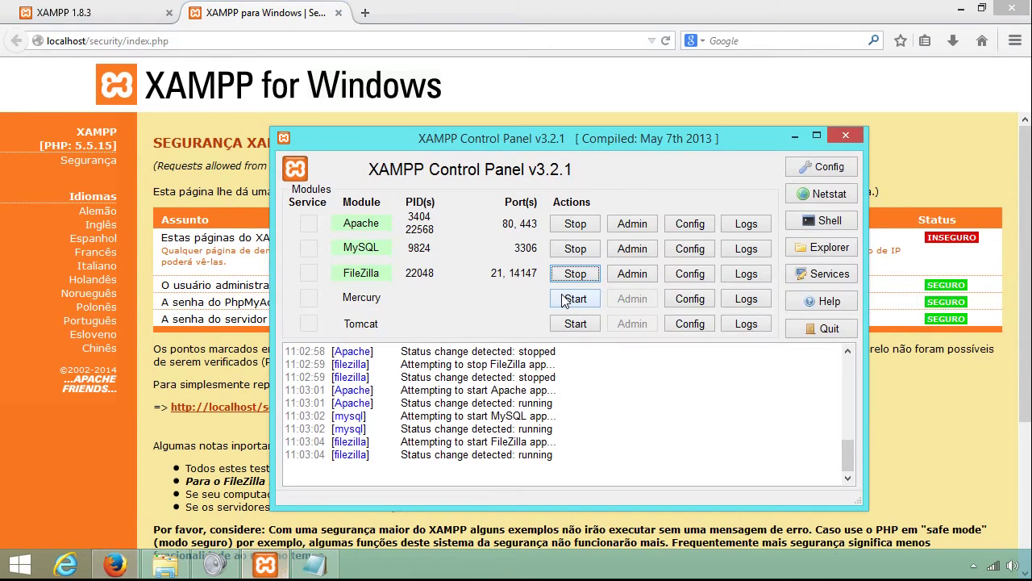
Open phpMyAdmin from the MySQL Admin button and bookmark its login page.
left_click(631, 250)
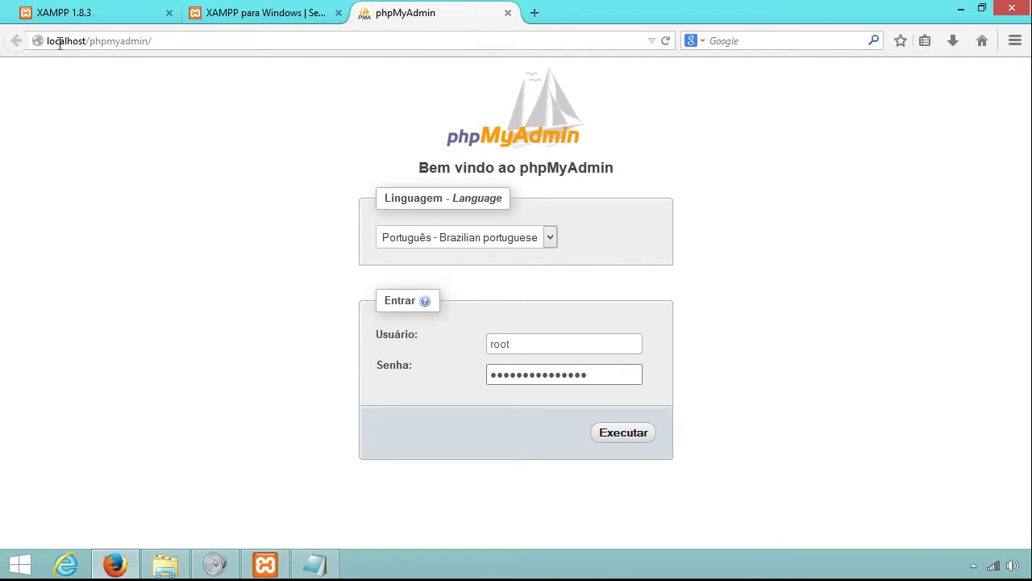
left_click_drag(90, 44, 147, 42)
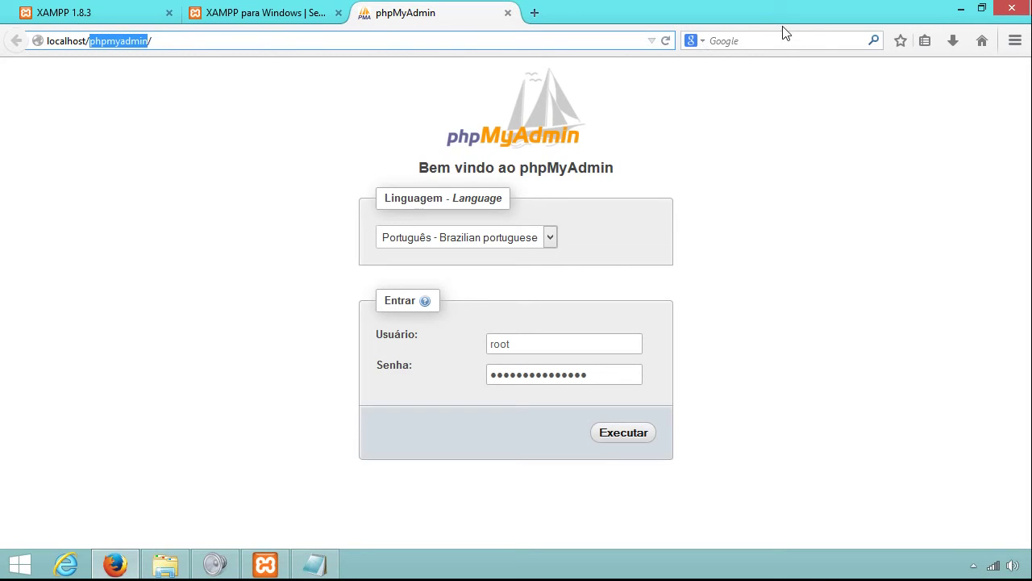
left_click(900, 40)
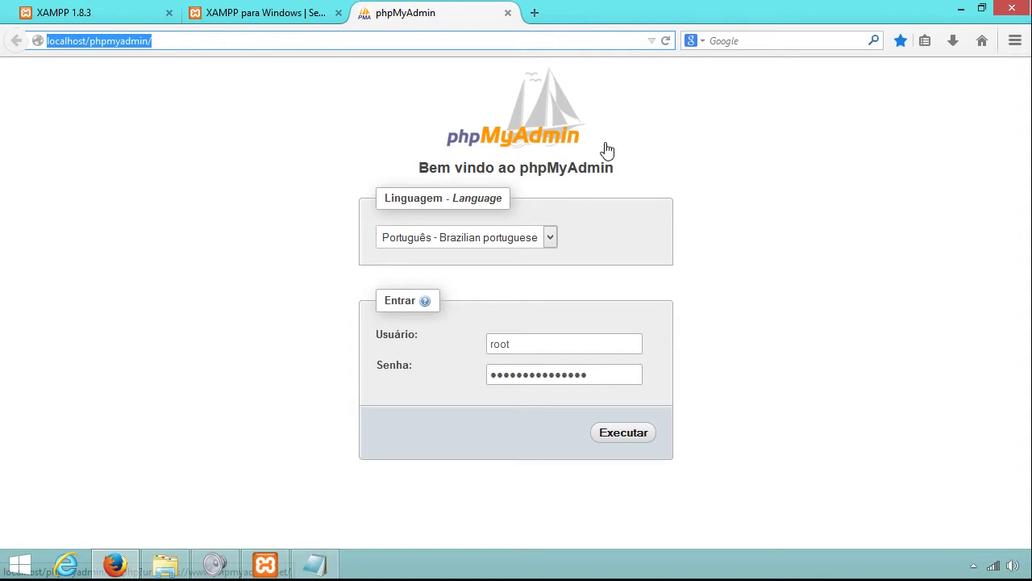
Log in as root by pasting the new password into Senha and submitting.
left_click(397, 242)
left_click(397, 239)
left_click(508, 343)
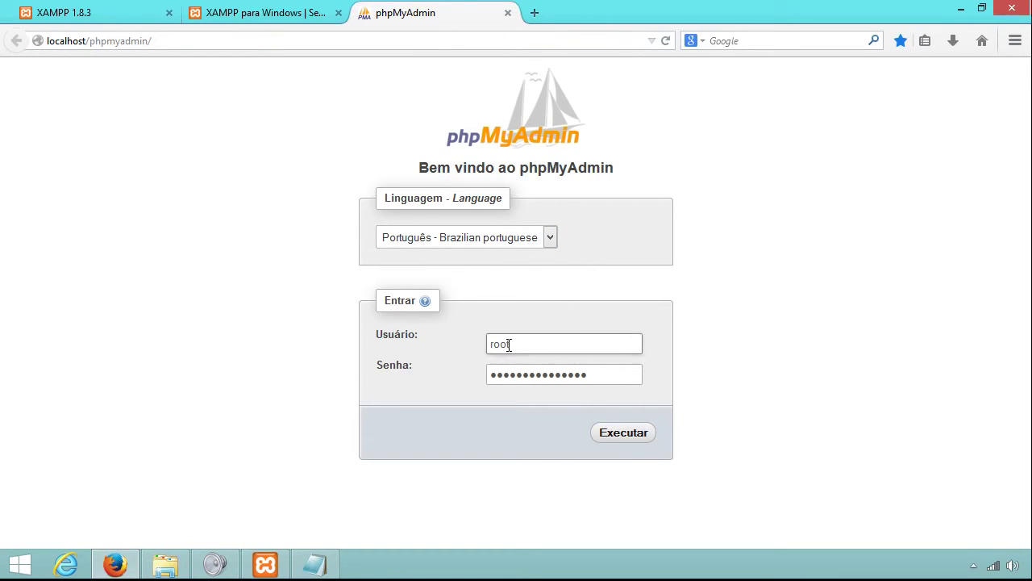
key("Tab")
right_click(525, 383)
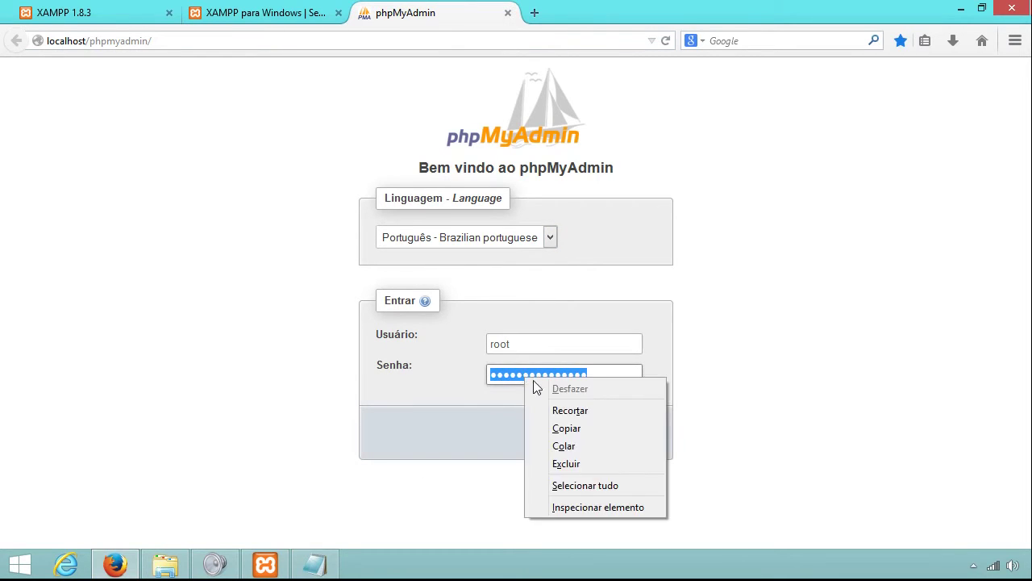
left_click(572, 446)
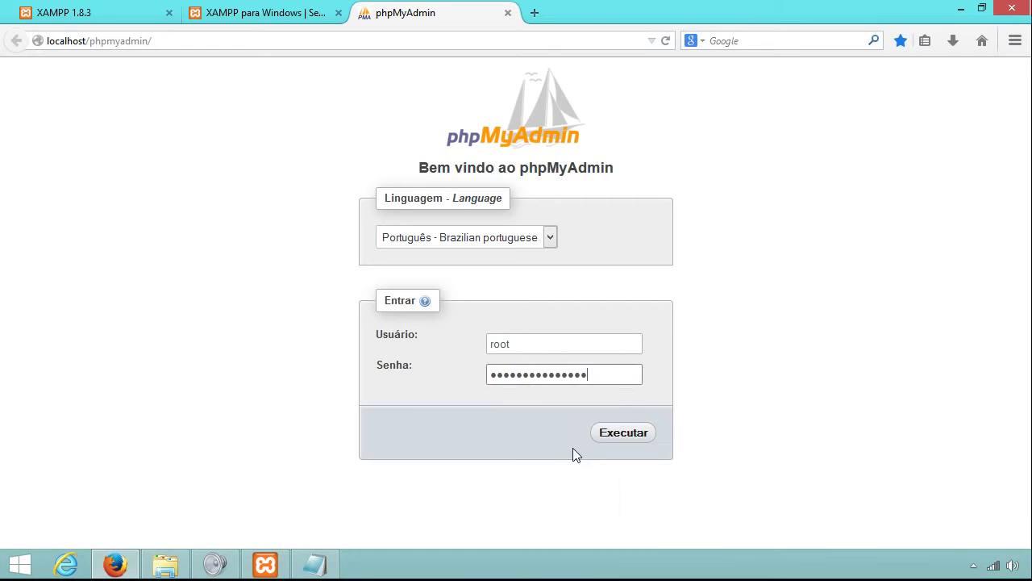
left_click(626, 433)
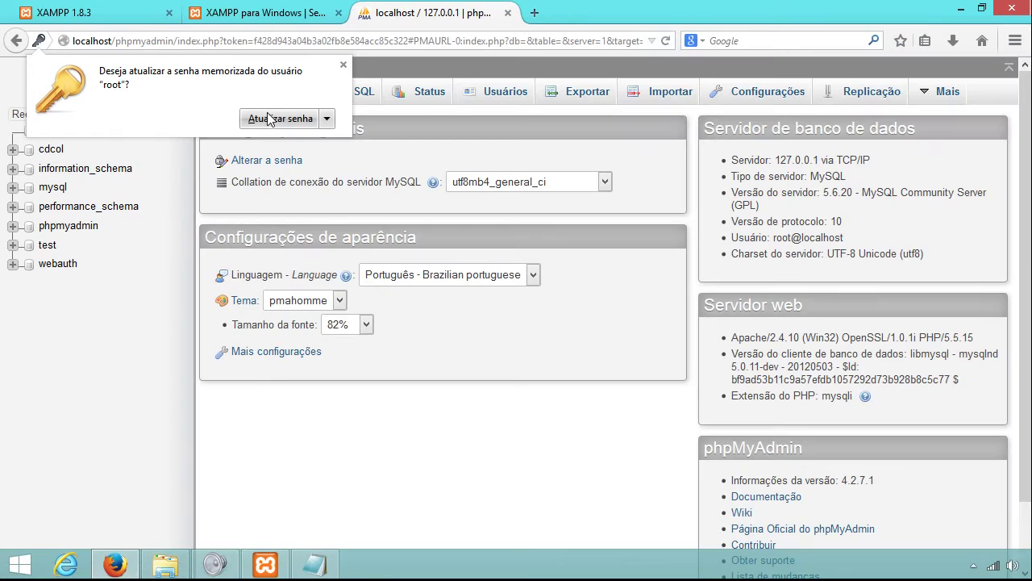
left_click(276, 118)
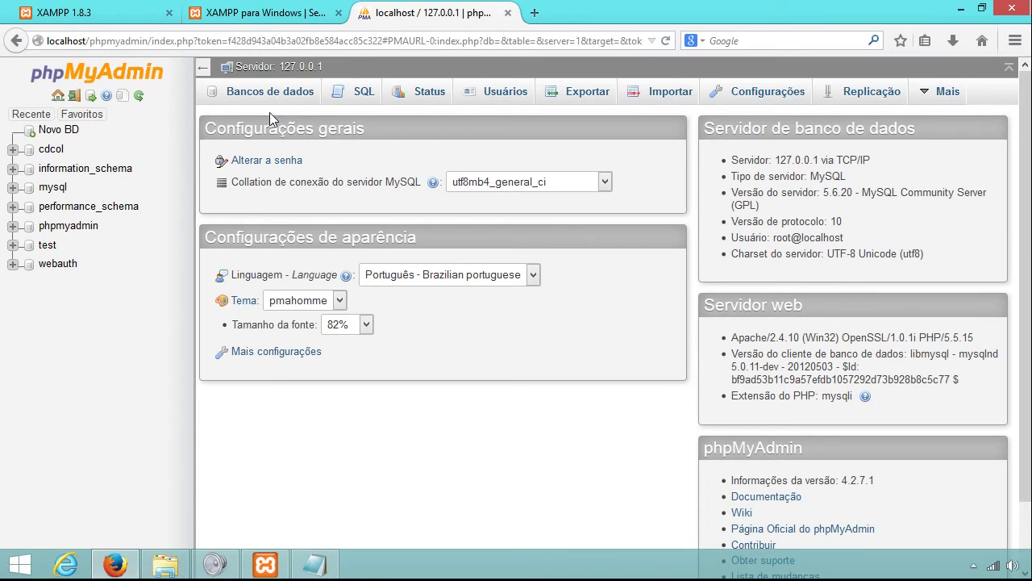
scroll(898, 426, "down", 2)
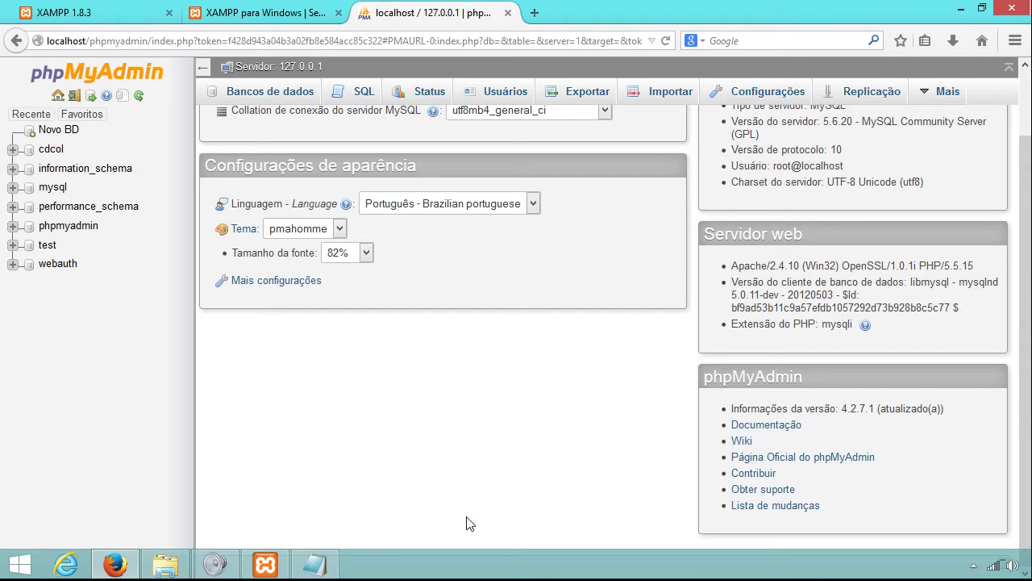
scroll(613, 323, "up", 2)
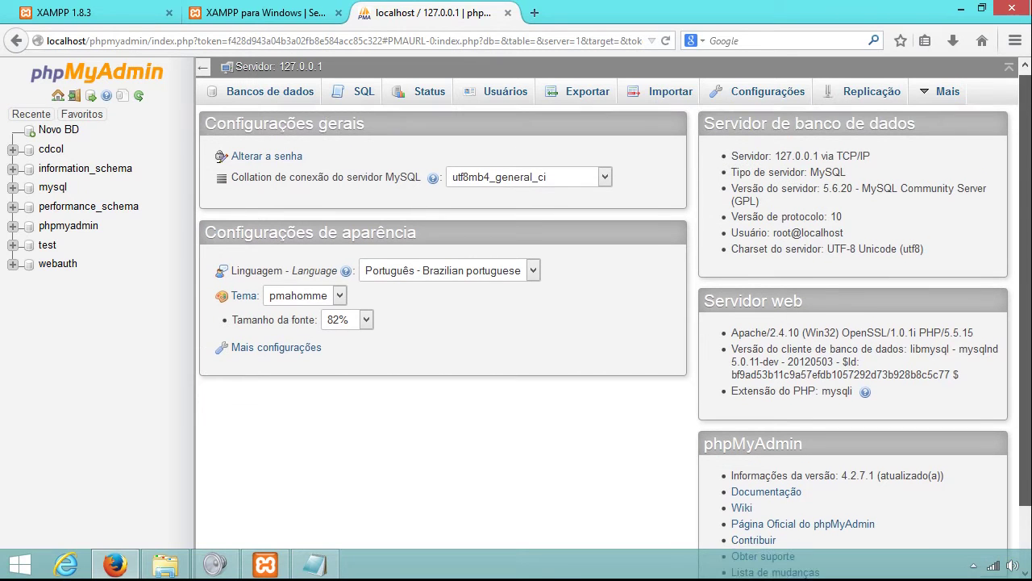
scroll(632, 454, "down", 2)
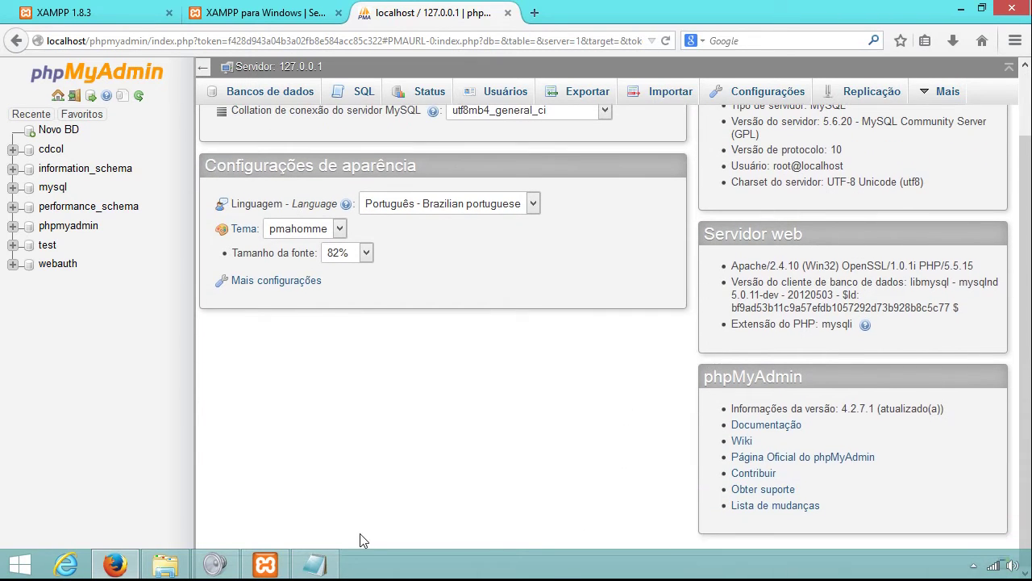
scroll(454, 488, "up", 2)
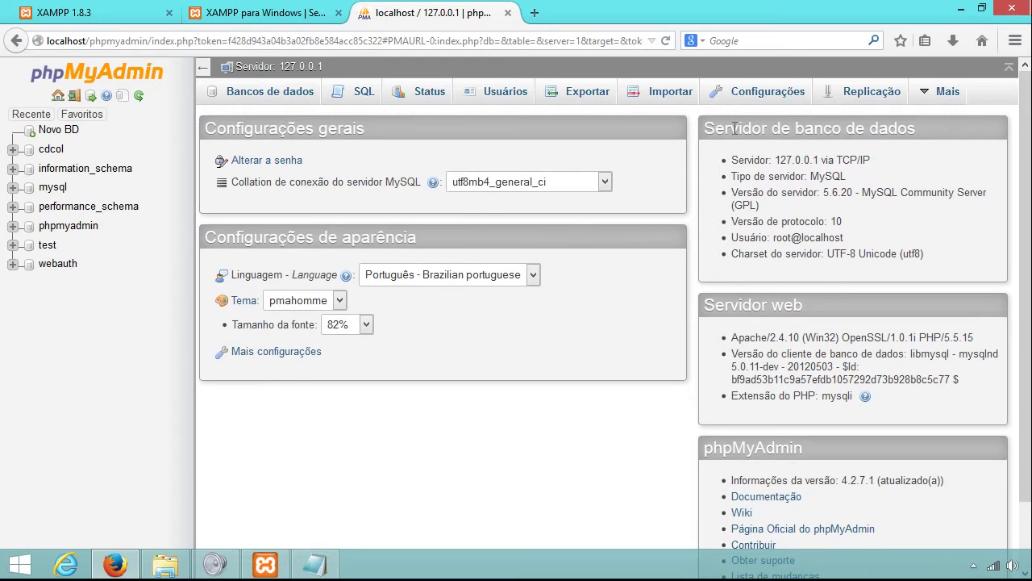
left_click_drag(709, 123, 935, 125)
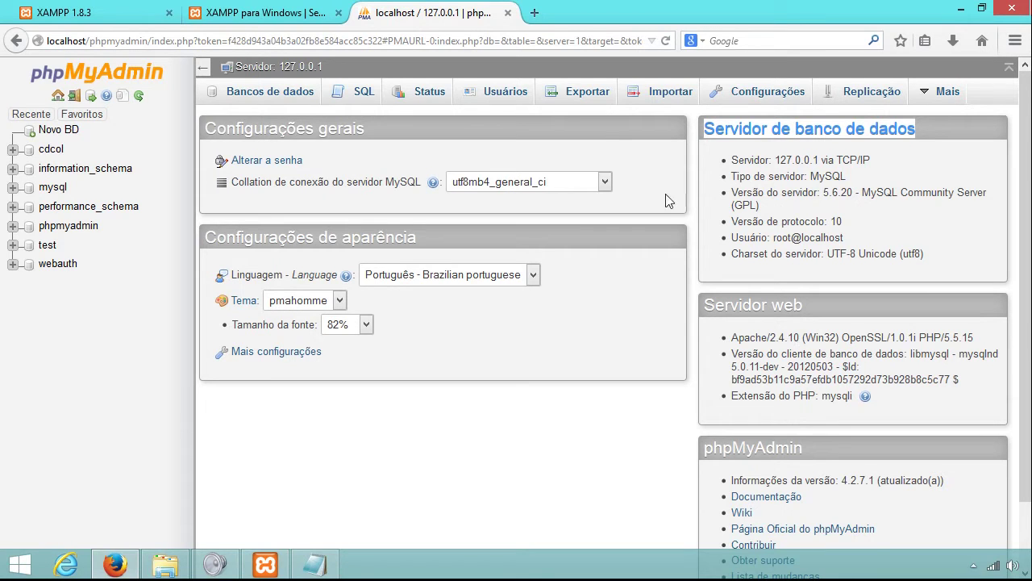
left_click(499, 101)
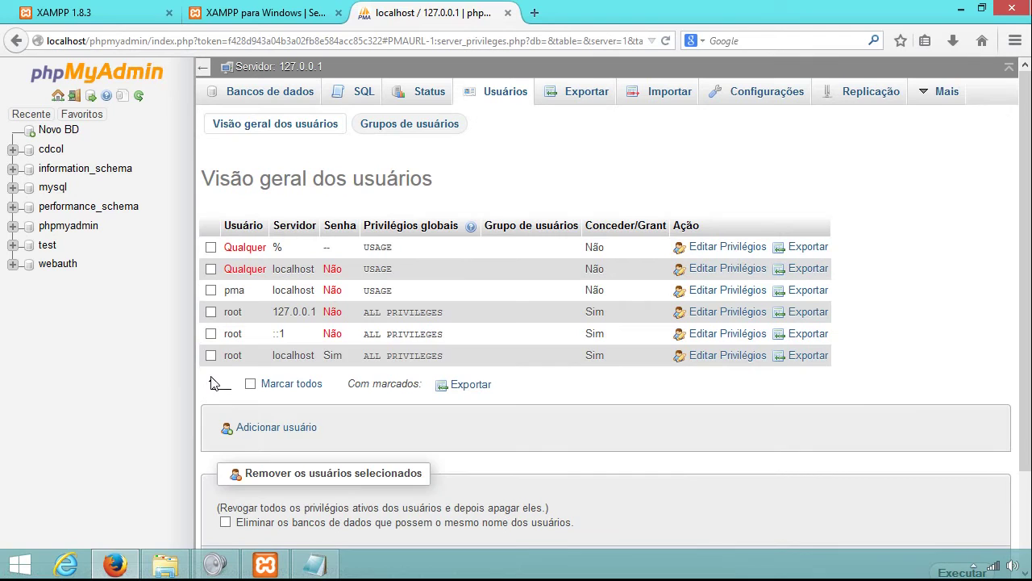
double_click(228, 359)
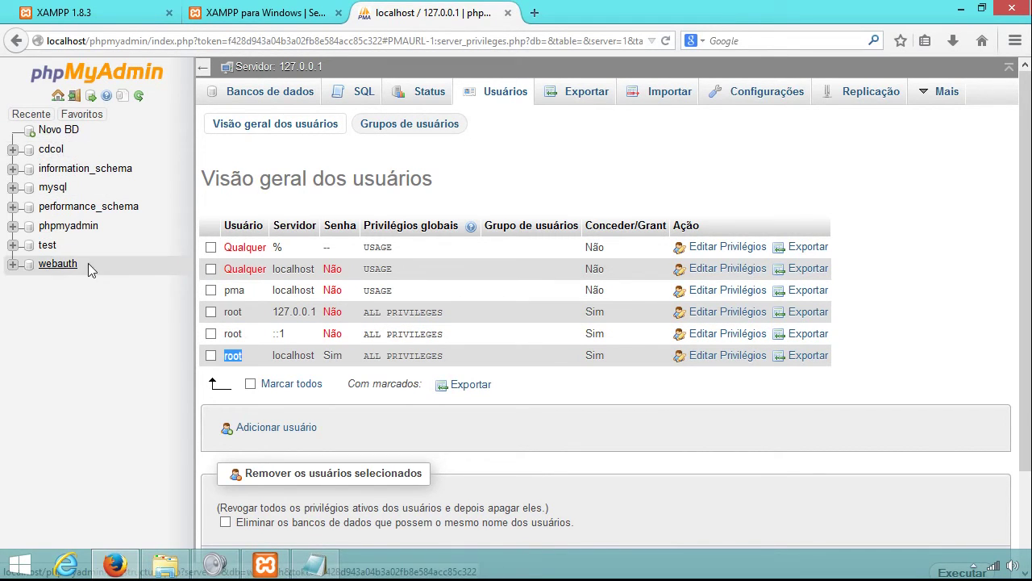
left_click(125, 80)
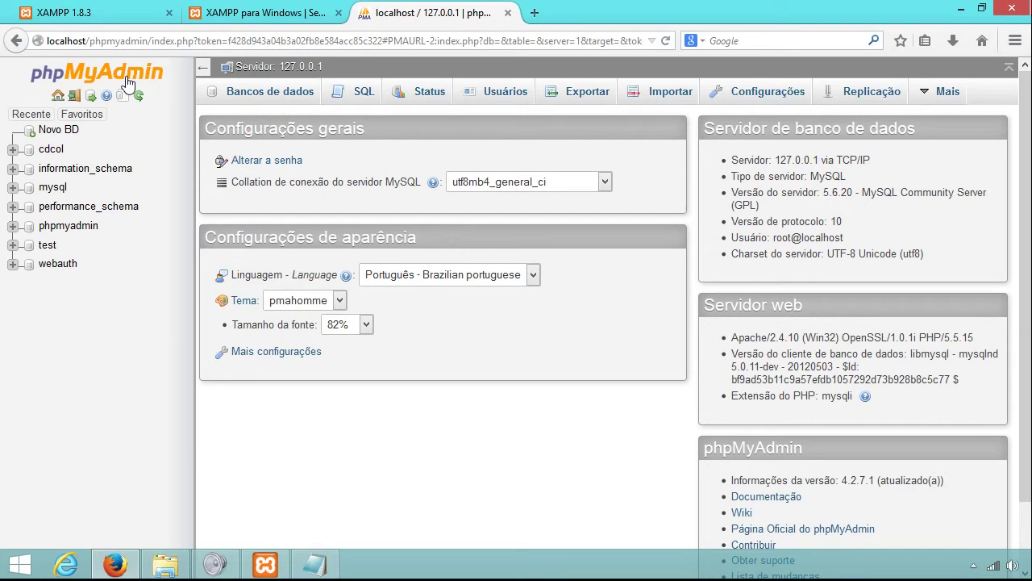
left_click(117, 10)
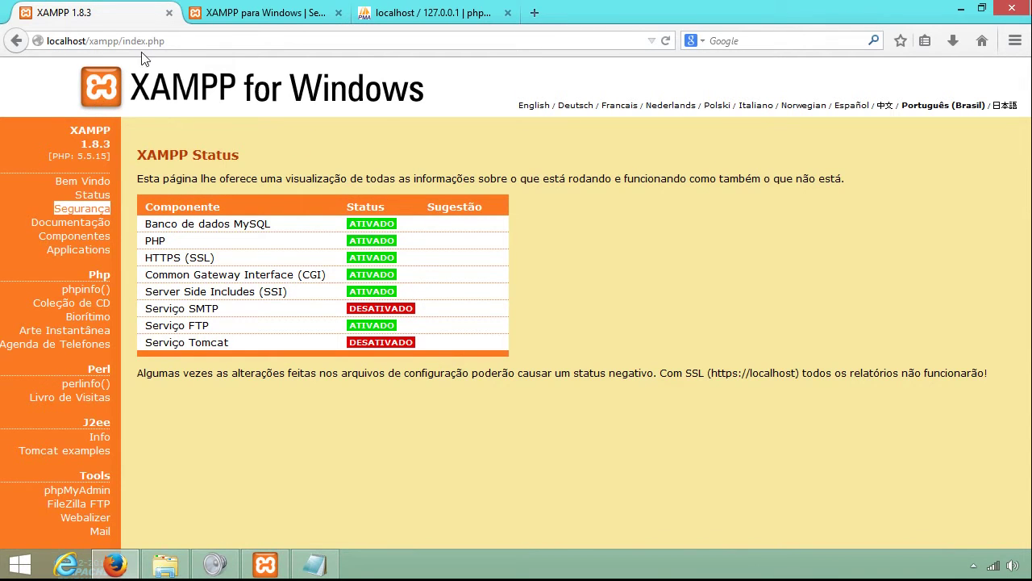
Create a new folder named exemplo-xampp inside htdocs.
left_click(164, 565)
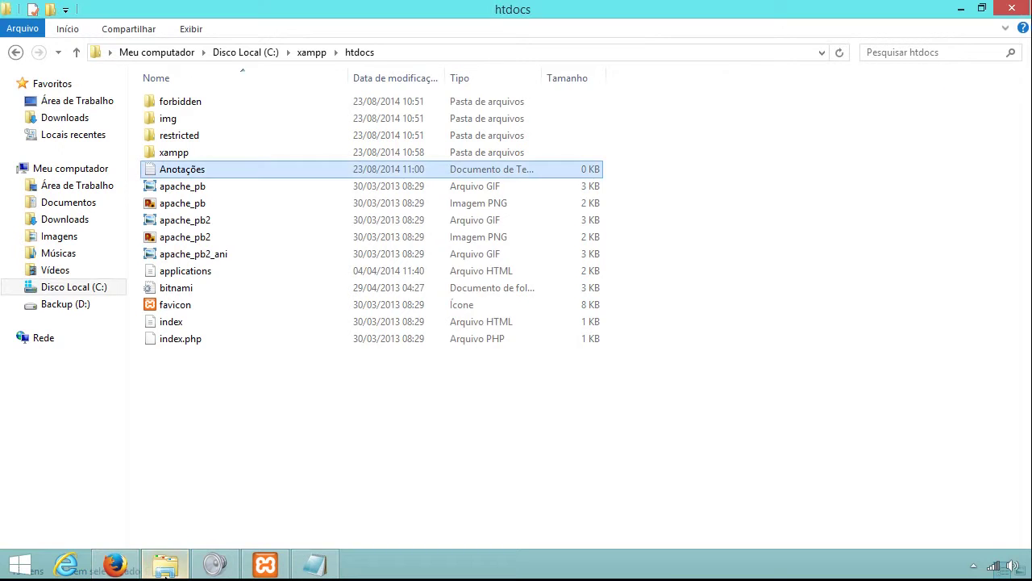
left_click(297, 425)
right_click(295, 425)
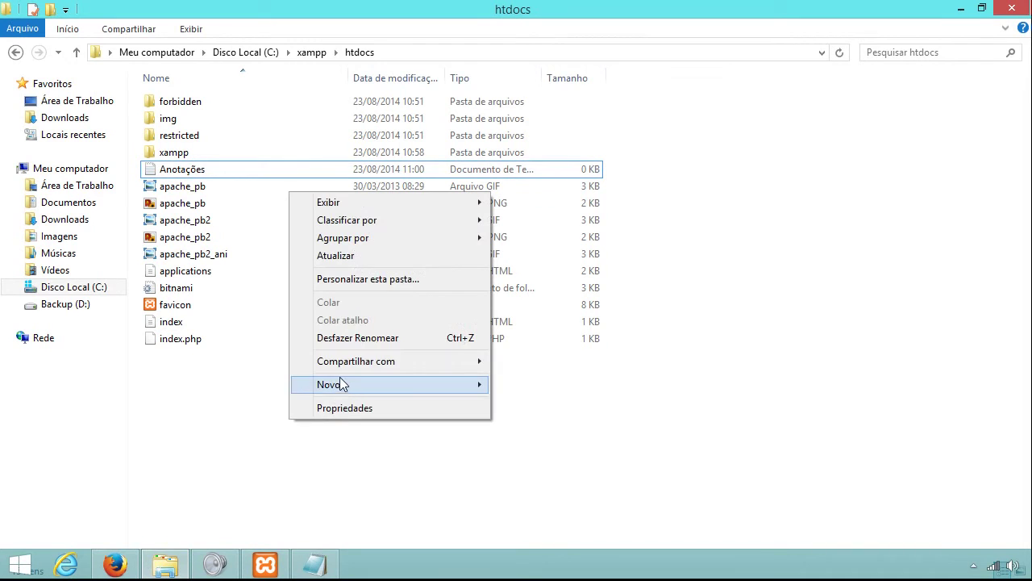
mouse_move(302, 385)
left_click(520, 385)
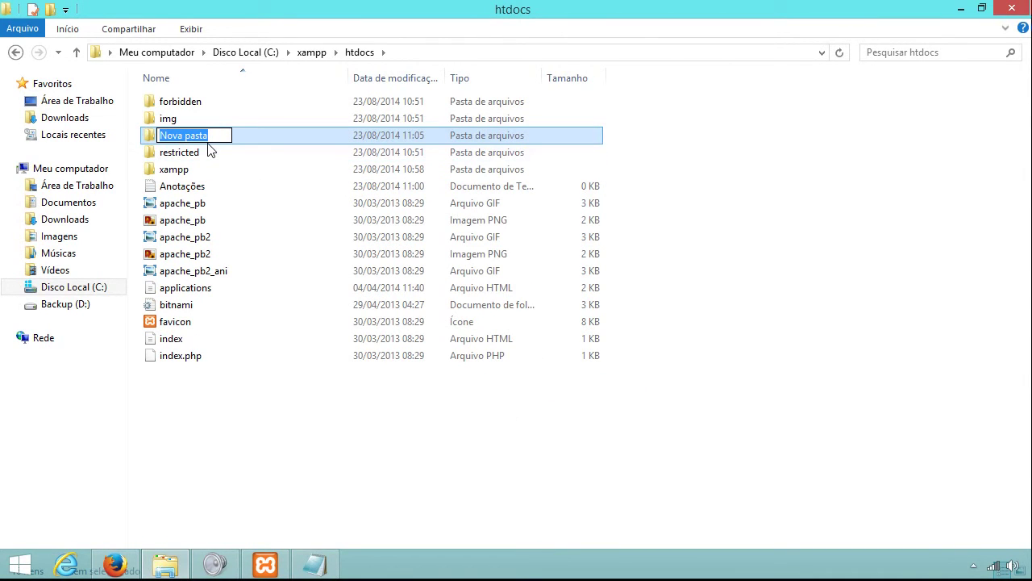
type("exemplo-xampp")
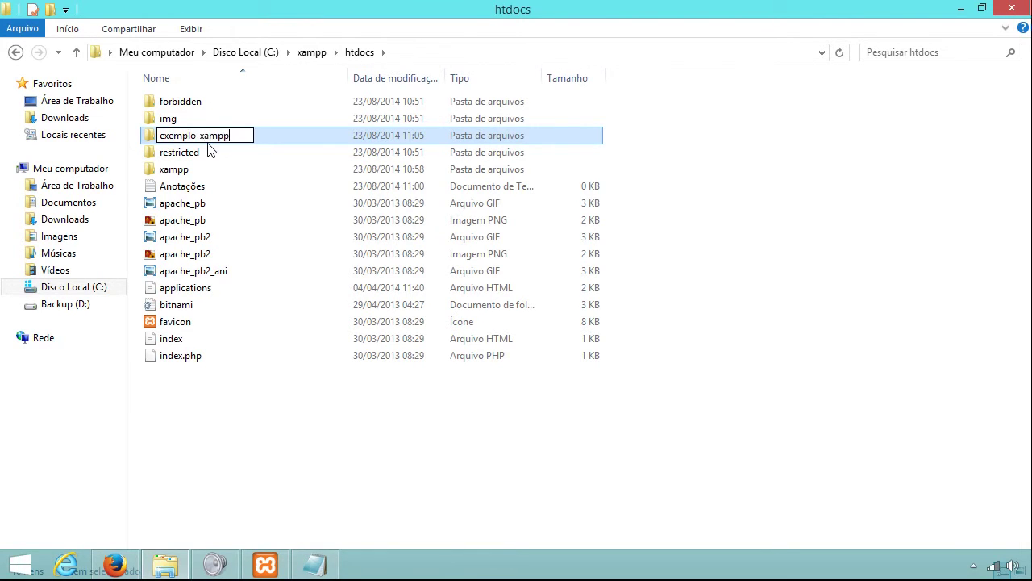
key("Return")
Move the 14 other htdocs items into exemplo-xampp and check its contents.
left_click_drag(284, 449, 182, 109)
left_click(200, 189, "ctrl")
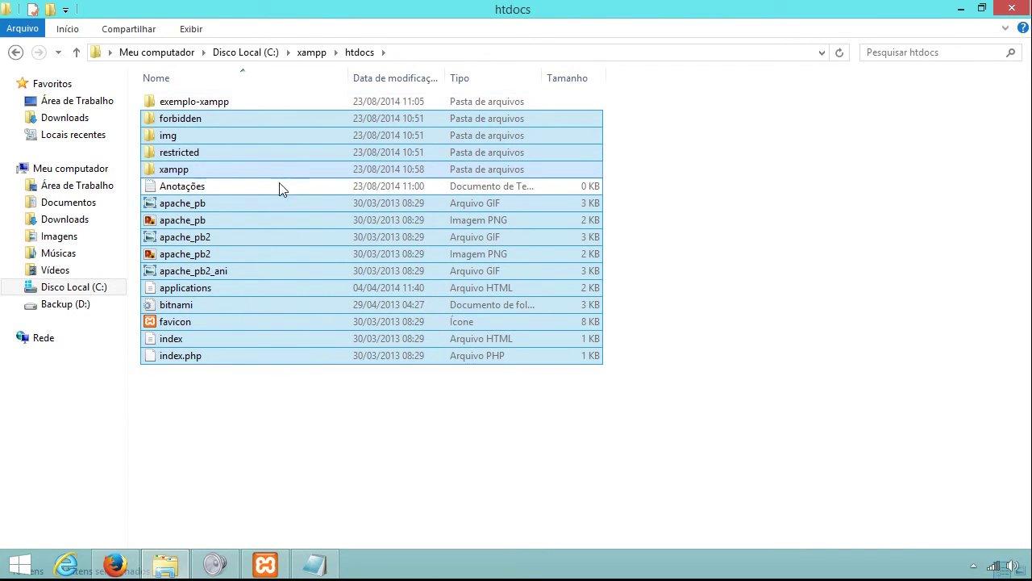
left_click_drag(184, 214, 228, 102)
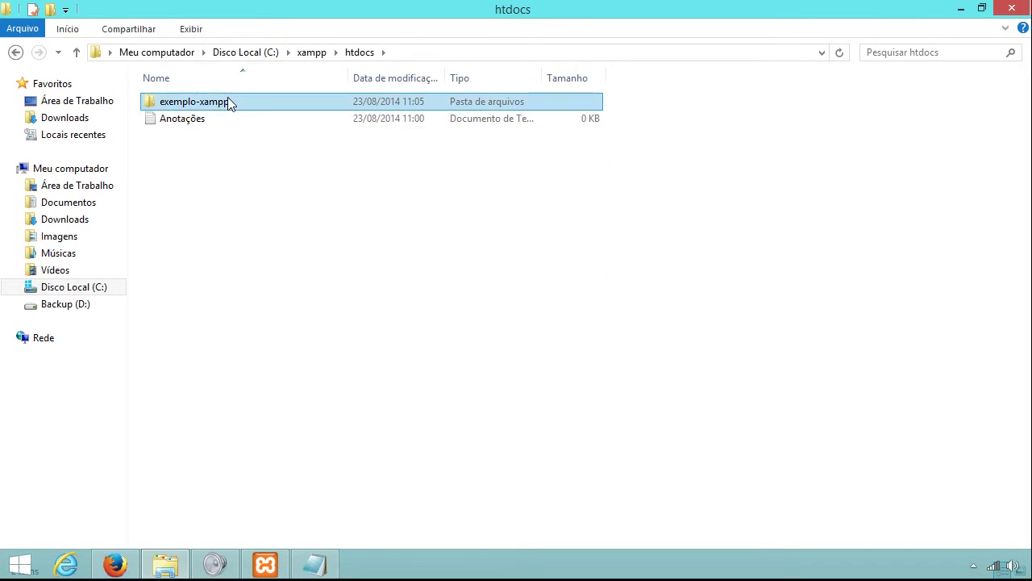
double_click(209, 104)
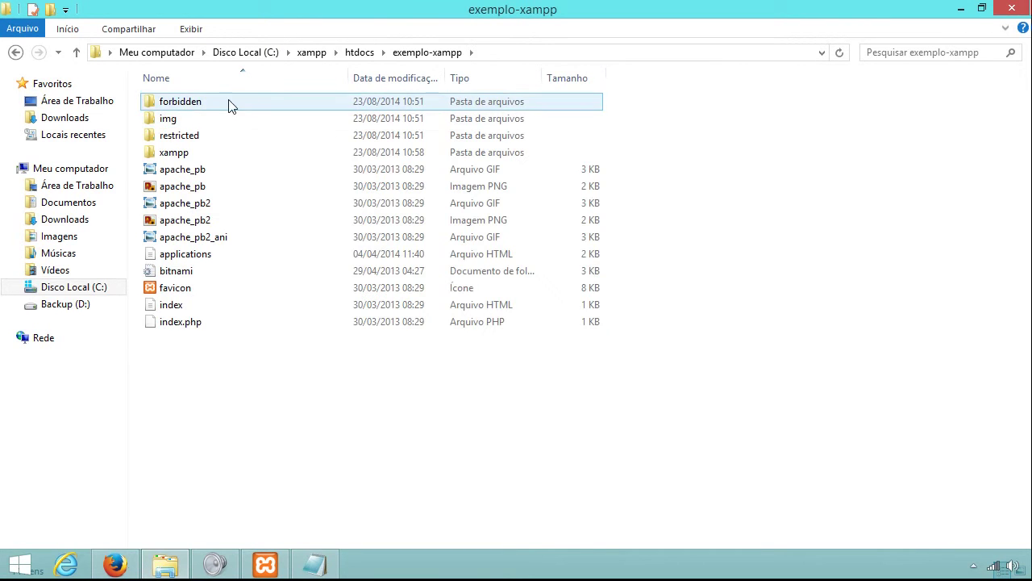
left_click_drag(309, 440, 173, 75)
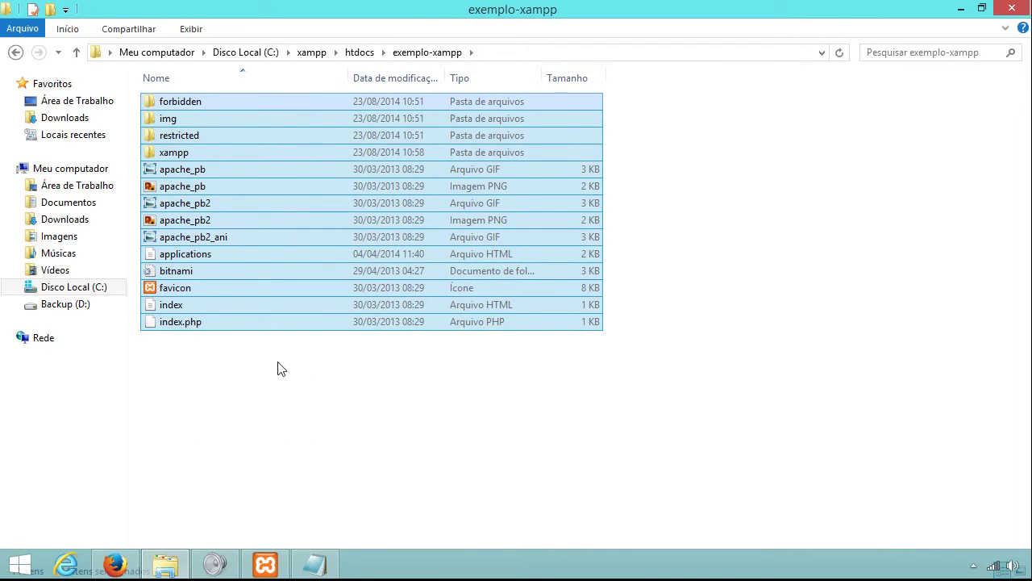
key("BackSpace")
Move the Anotações file from htdocs into Downloads and confirm it arrived.
left_click(233, 215)
left_click(191, 122)
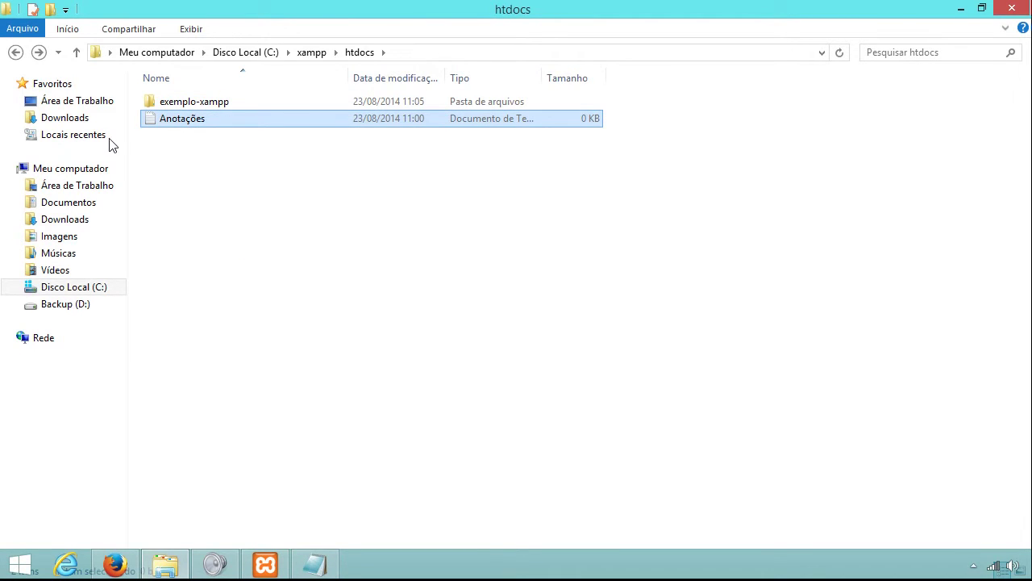
left_click(90, 219)
key("ctrl+v")
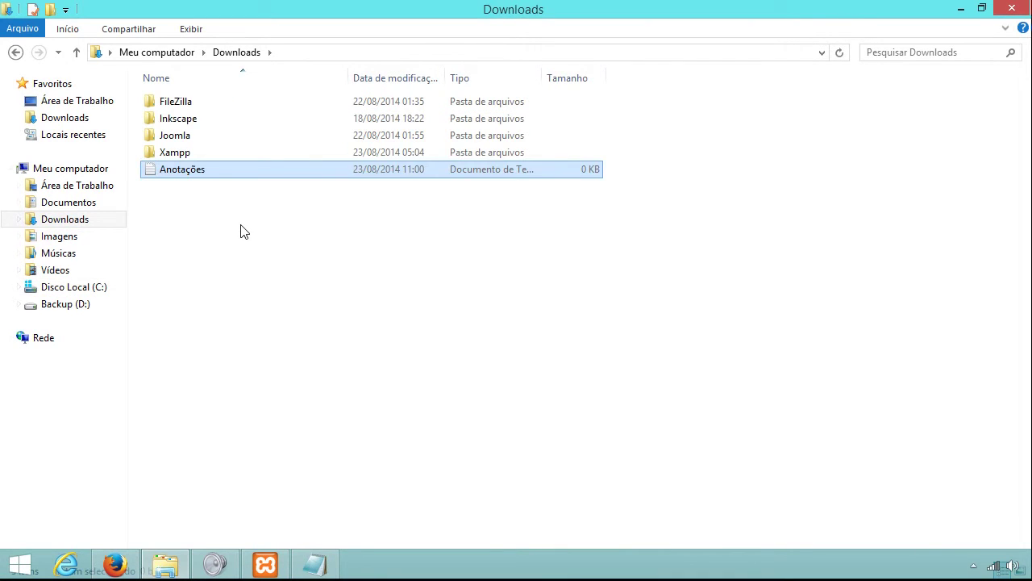
key("BackSpace")
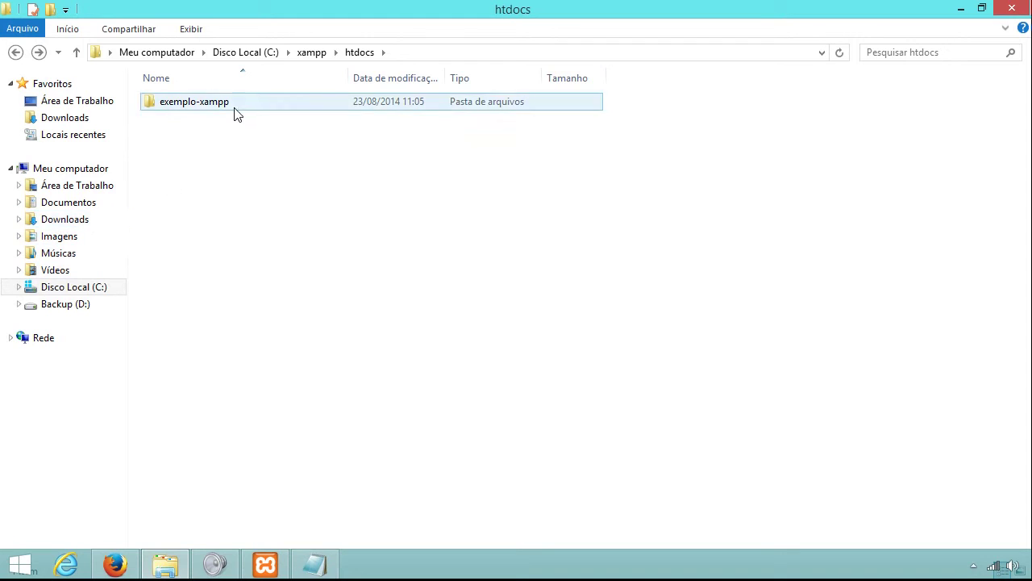
left_click(56, 207)
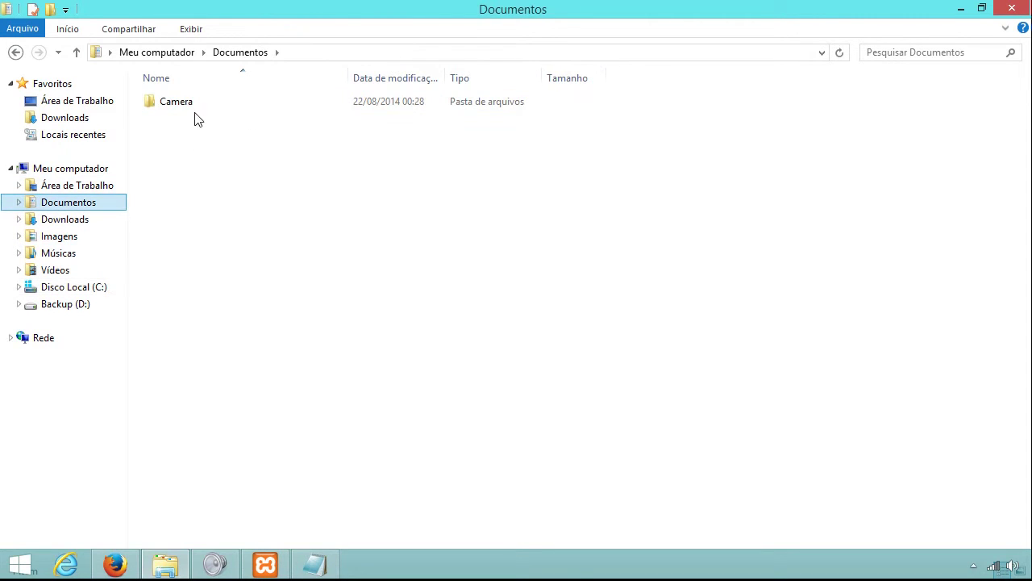
left_click(82, 223)
left_click(184, 170)
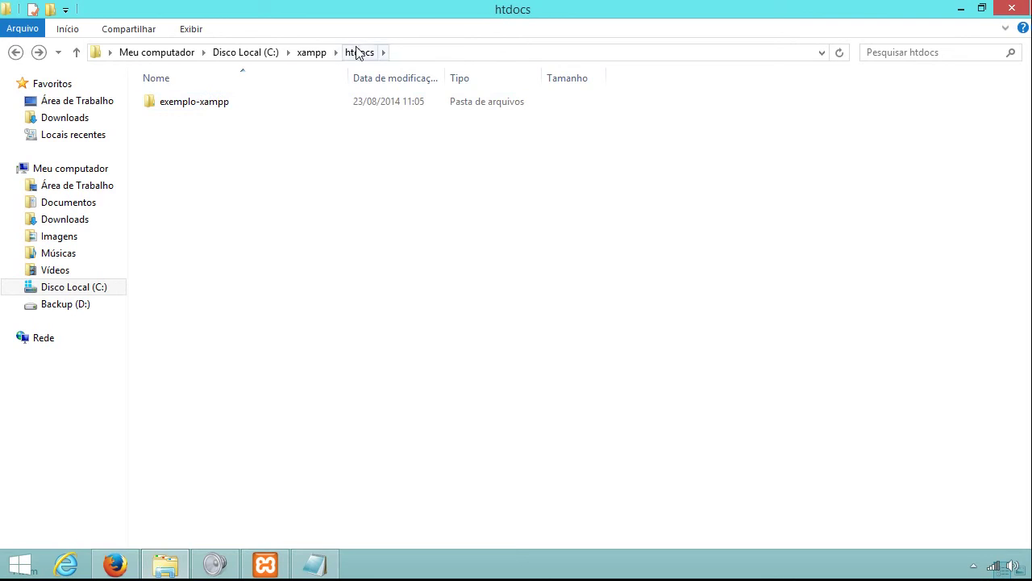
left_click(115, 565)
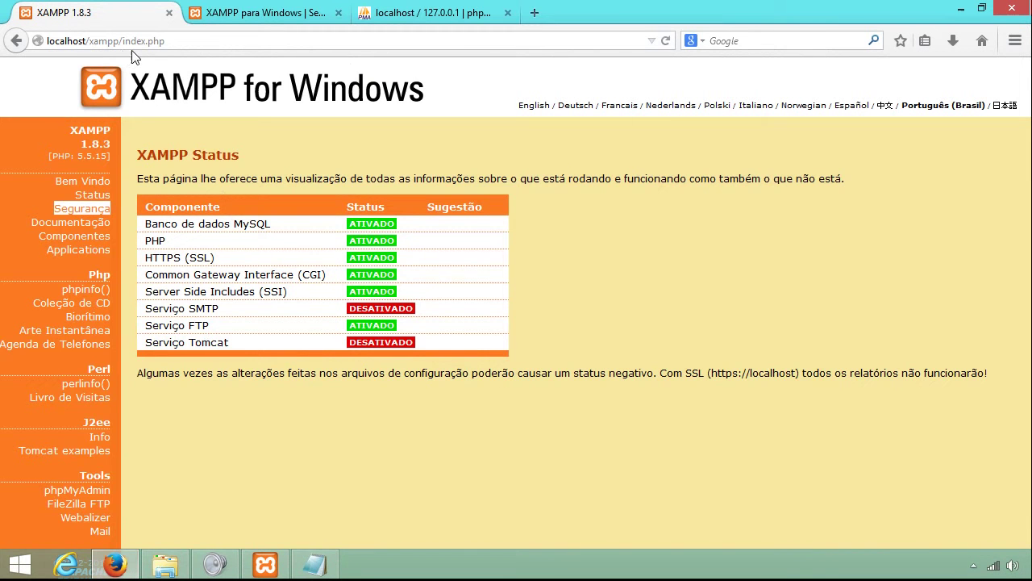
Load plain localhost and confirm htdocs holds only the exemplo-xampp folder.
left_click_drag(94, 40, 360, 69)
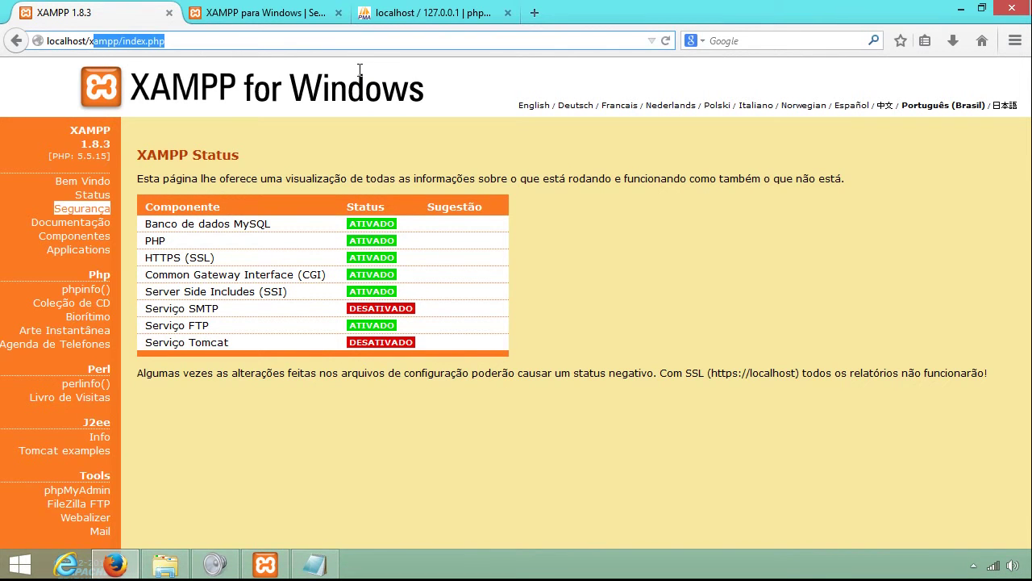
key("BackSpace")
key("BackSpace")
key("Return")
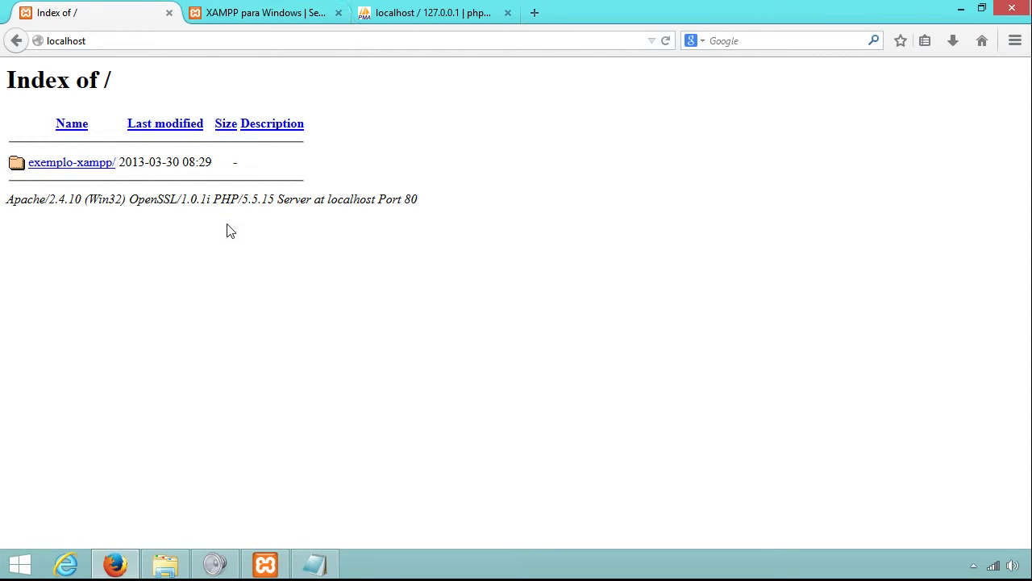
left_click(166, 559)
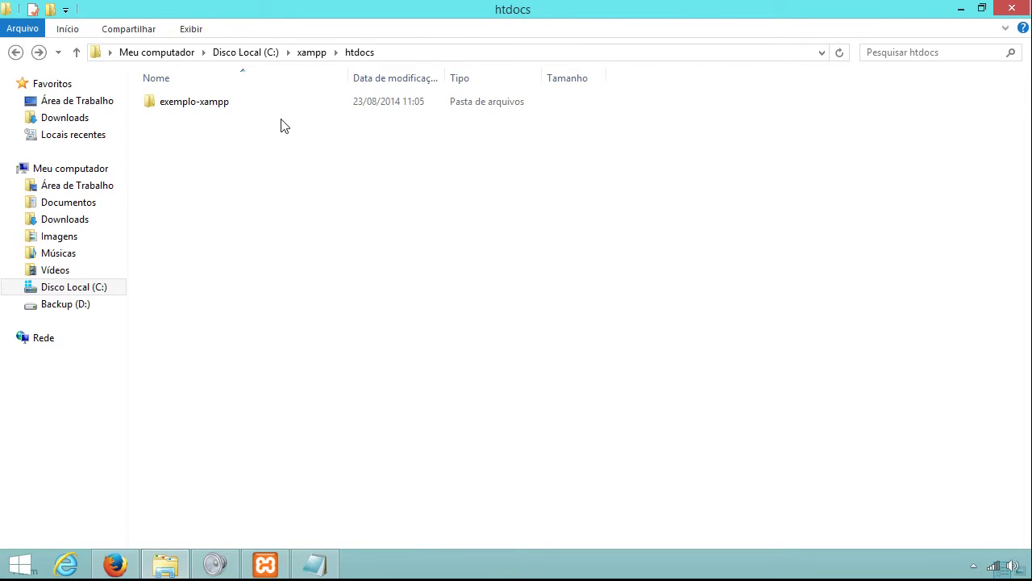
left_click(312, 52)
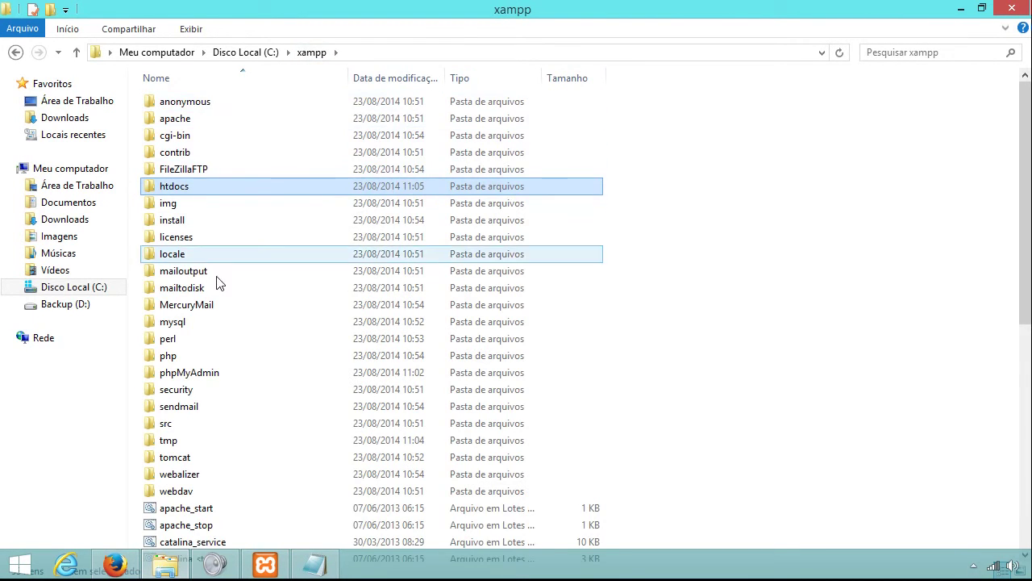
double_click(216, 194)
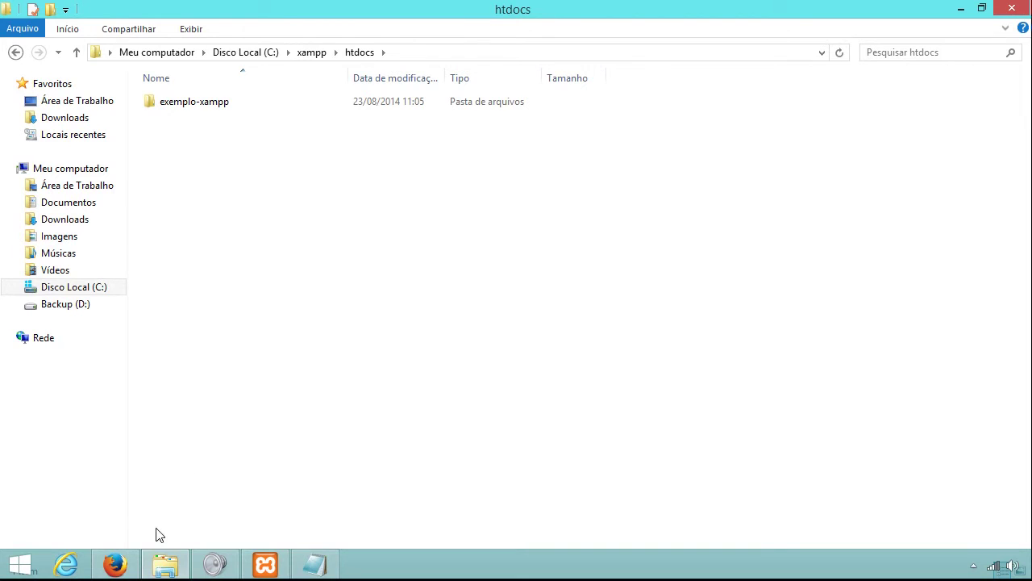
left_click(115, 565)
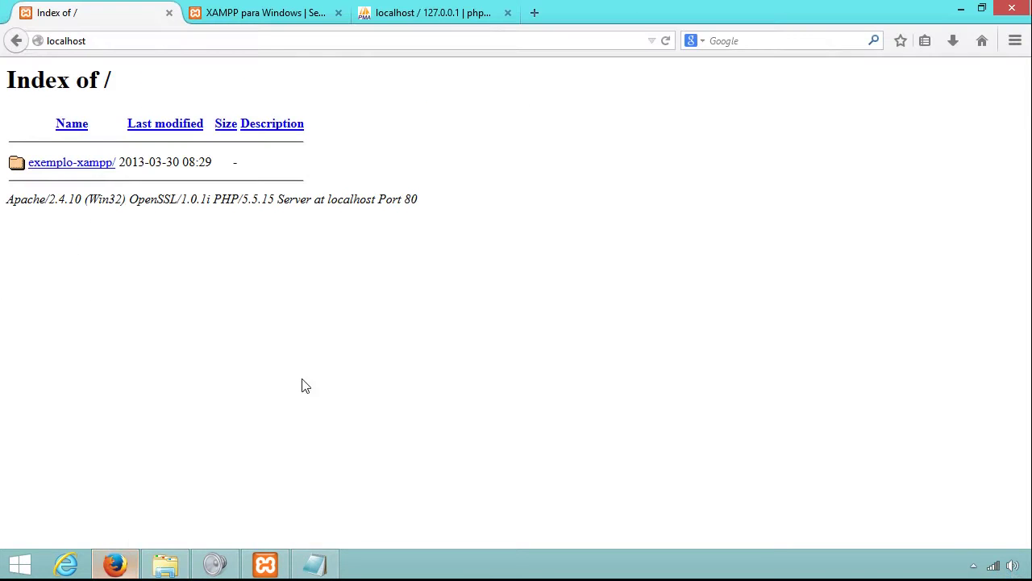
In a new tab, go to joomla.org and open the Download Joomla! 3.3 page.
left_click(534, 16)
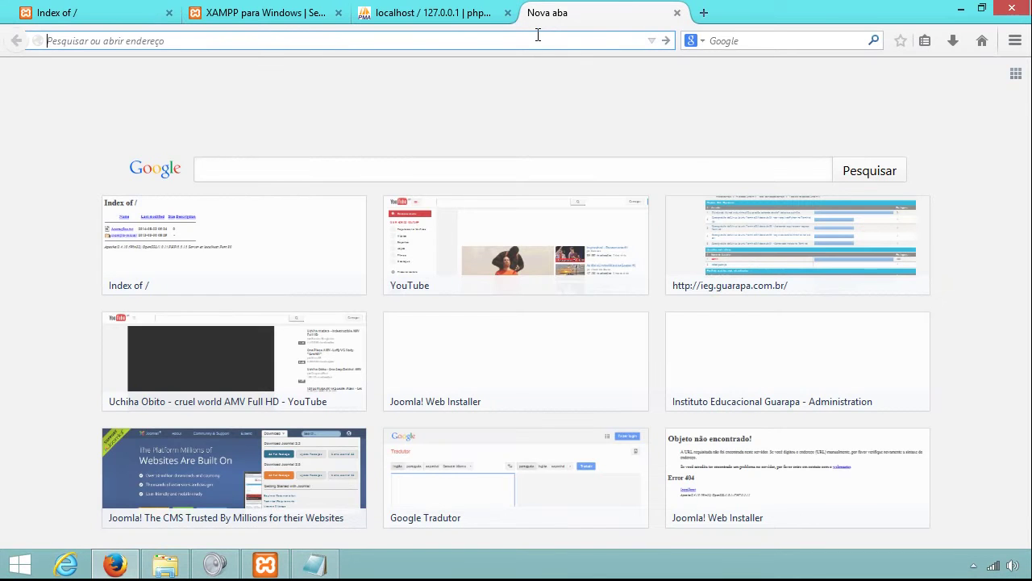
type("joomla")
key("Return")
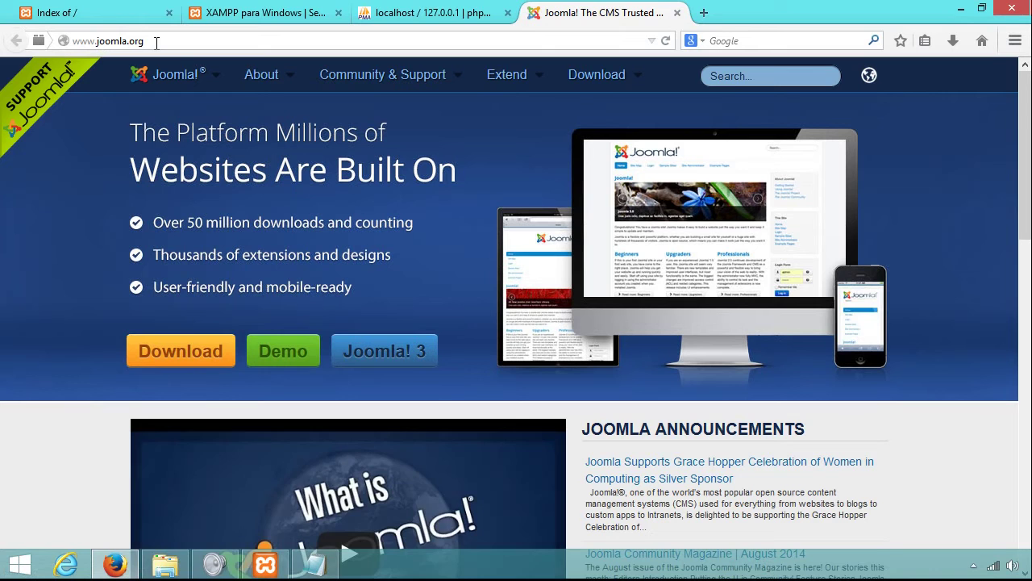
left_click(592, 83)
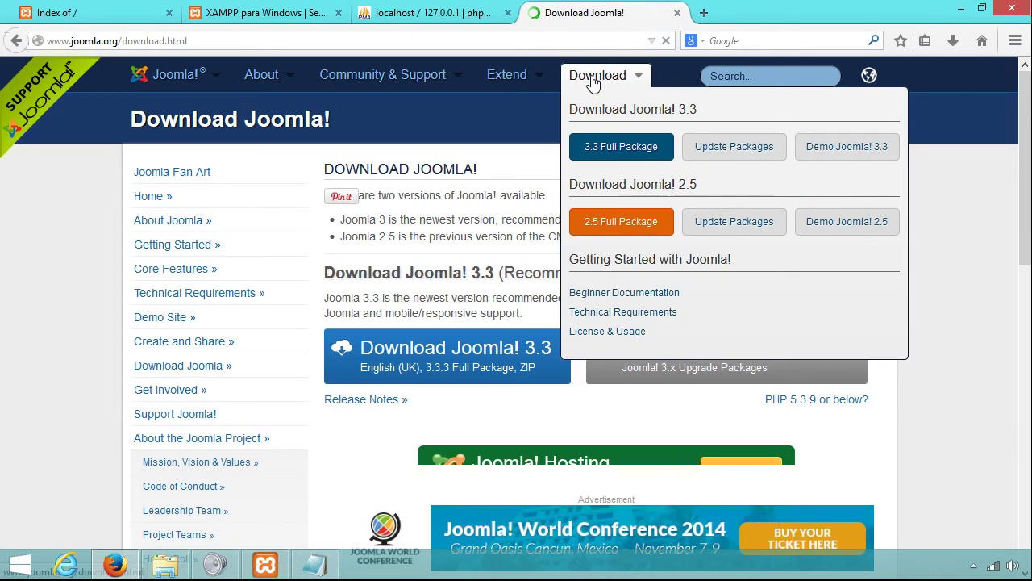
left_click(428, 361)
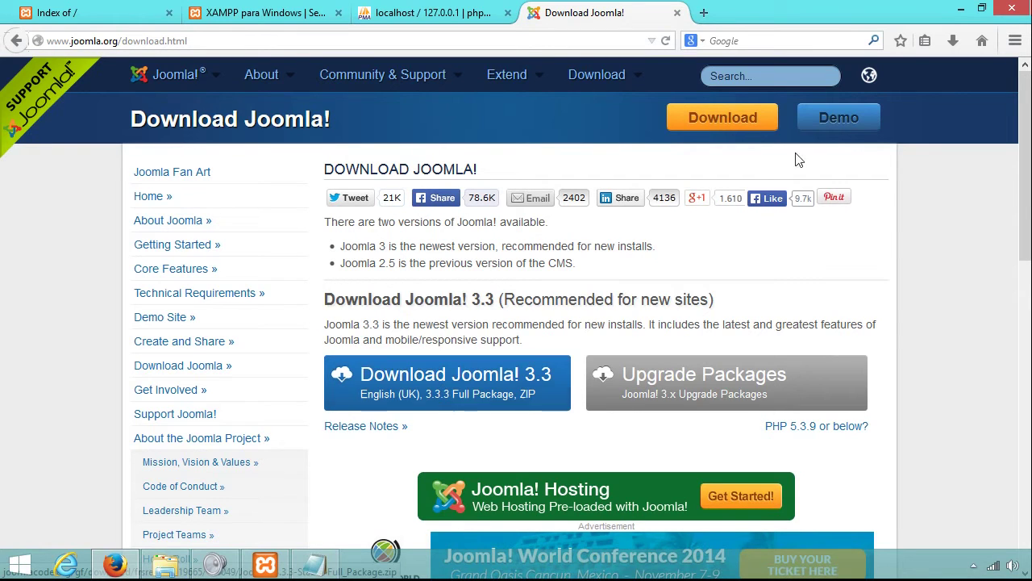
left_click(702, 11)
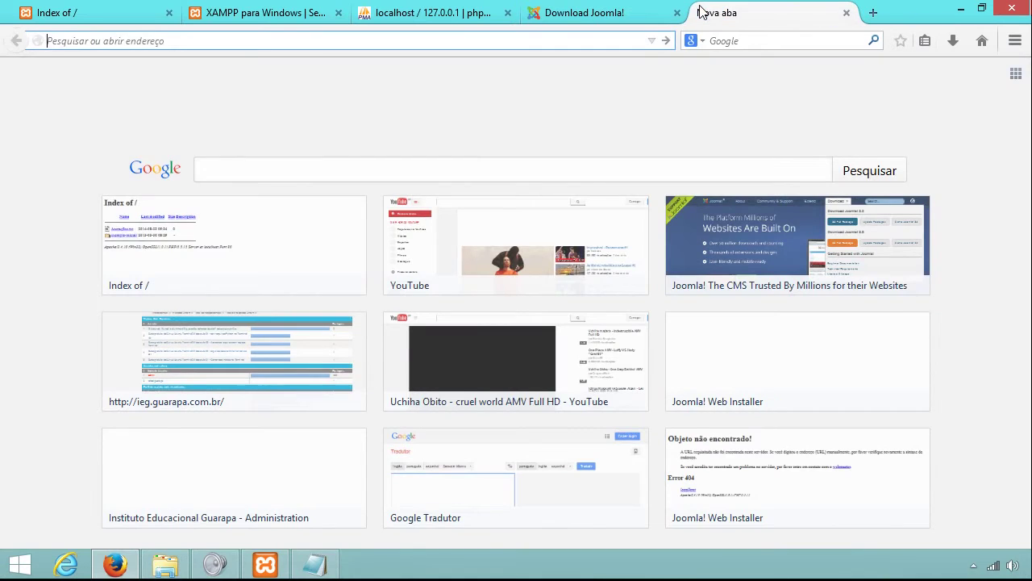
type("ieg")
key("Return")
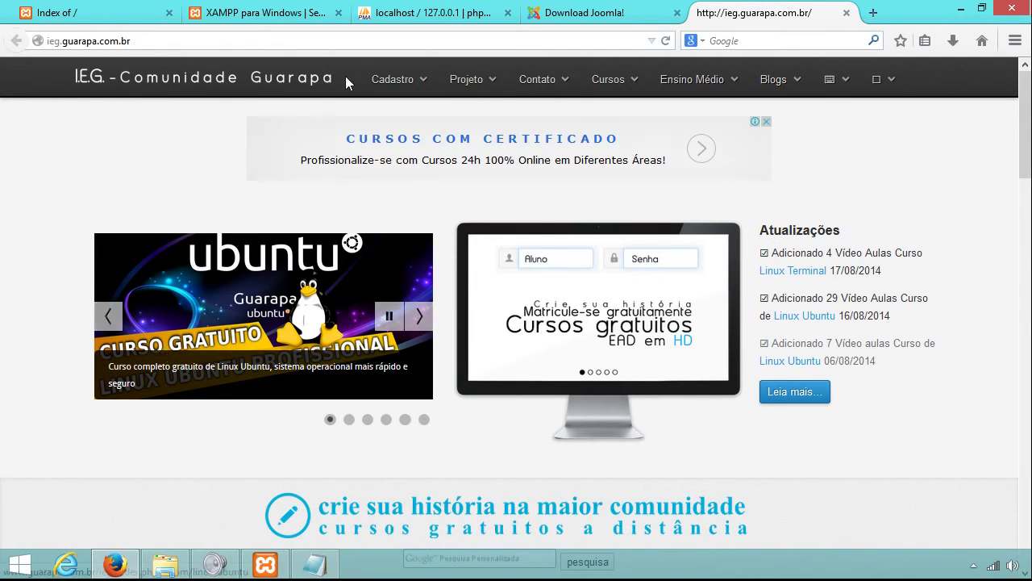
scroll(516, 323, "down", 10)
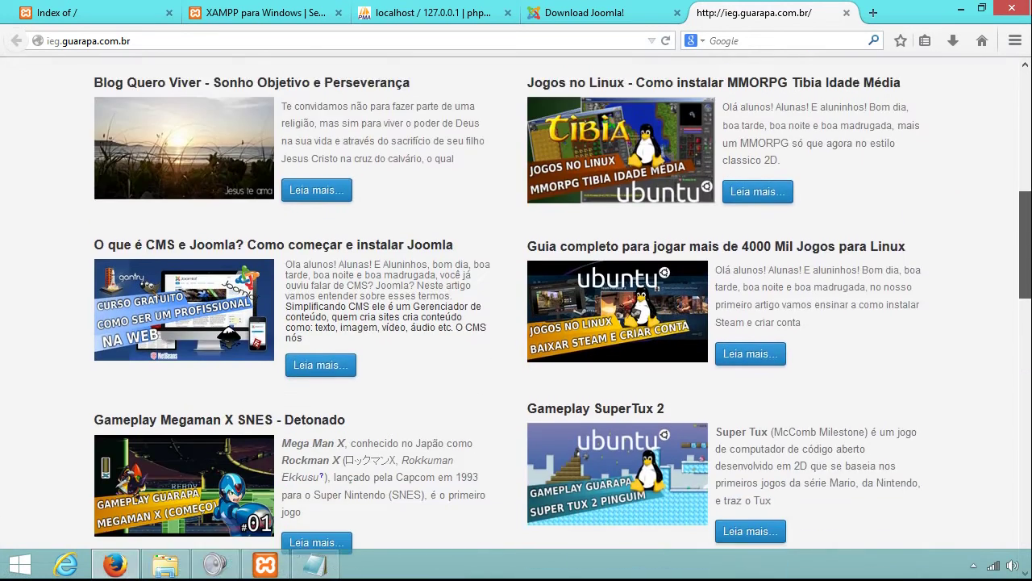
scroll(807, 334, "down", 3)
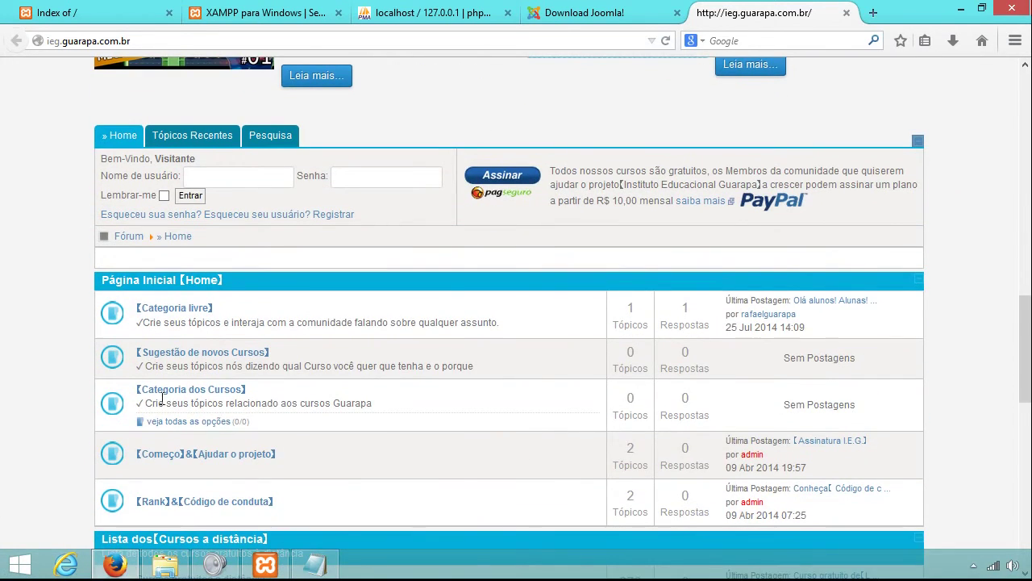
scroll(516, 323, "down", 15)
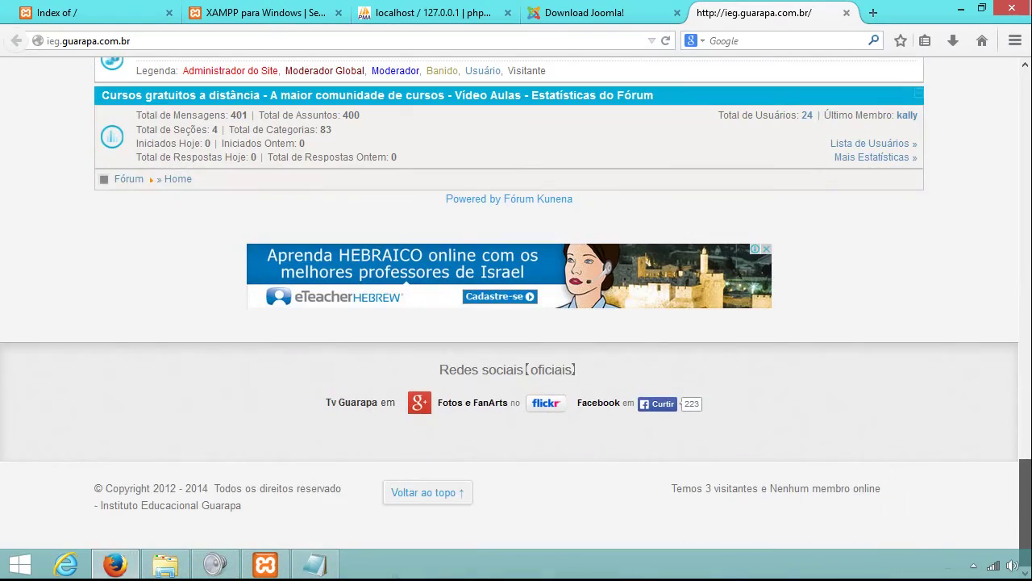
scroll(516, 323, "up", 20)
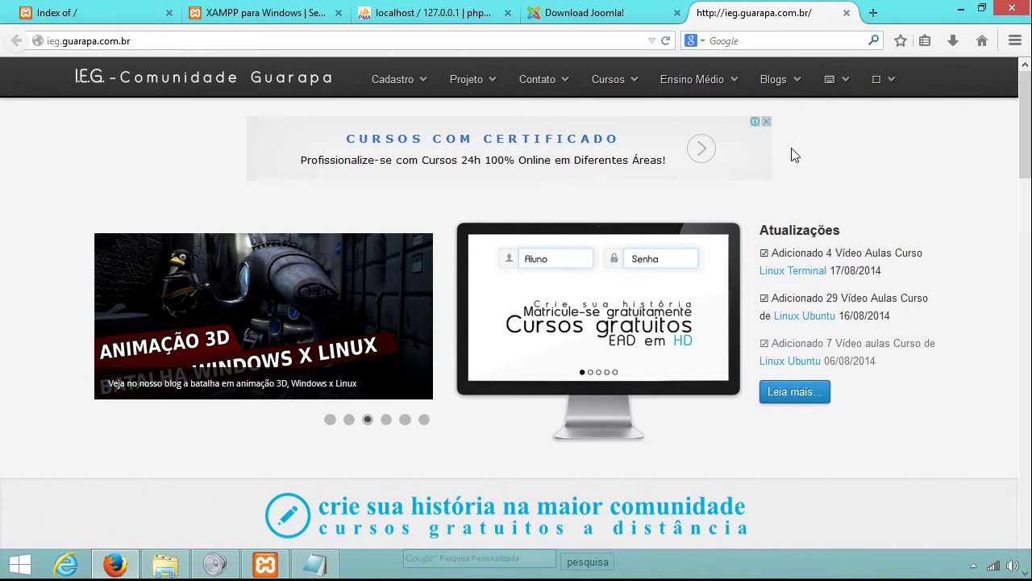
left_click(264, 570)
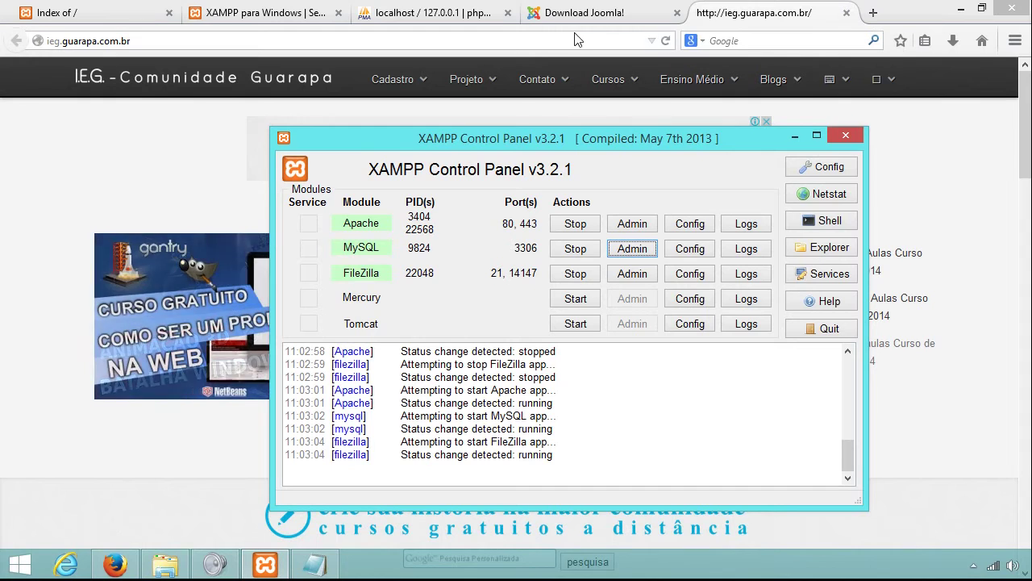
left_click(702, 13)
mouse_move(638, 77)
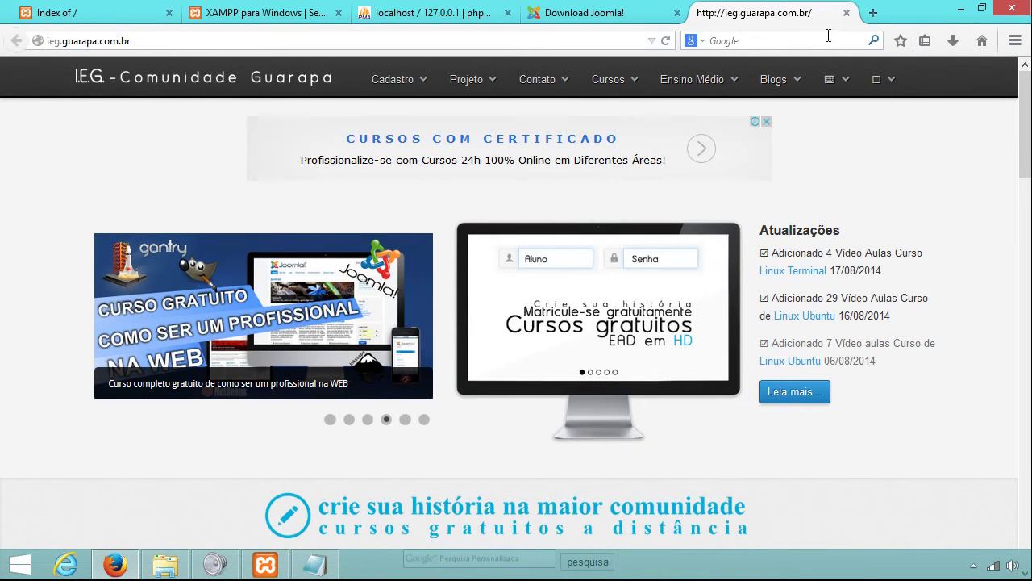
left_click(846, 13)
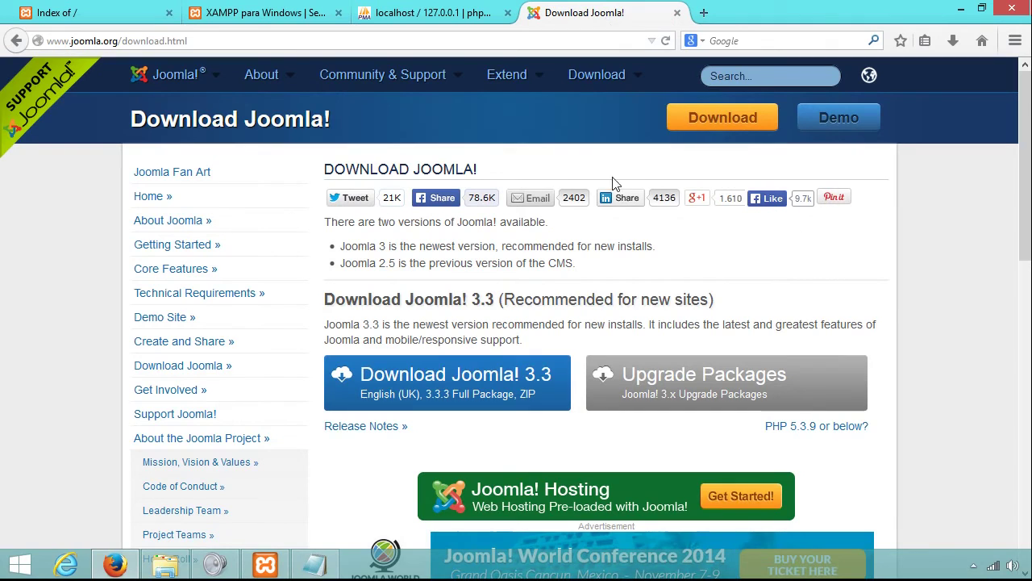
Cancel the Joomla 3.3 full package download and open the existing Downloads\Joomla folder.
left_click(446, 389)
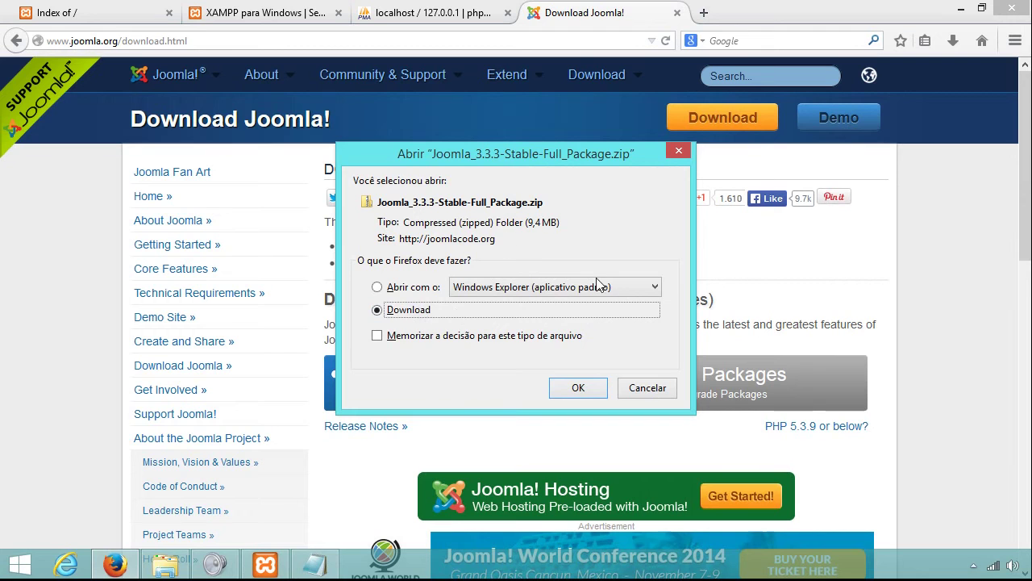
left_click(636, 390)
left_click(165, 565)
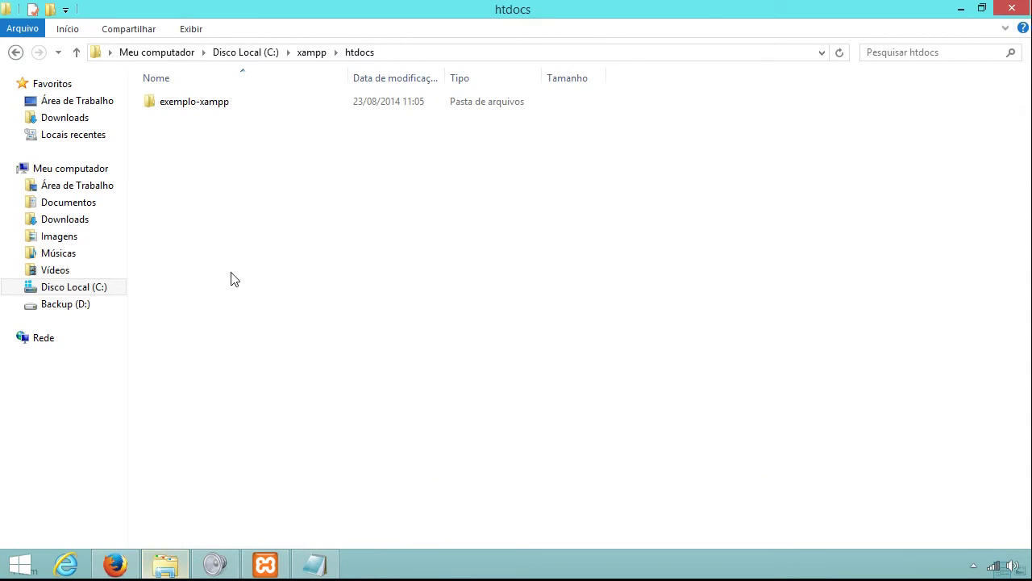
left_click(99, 219)
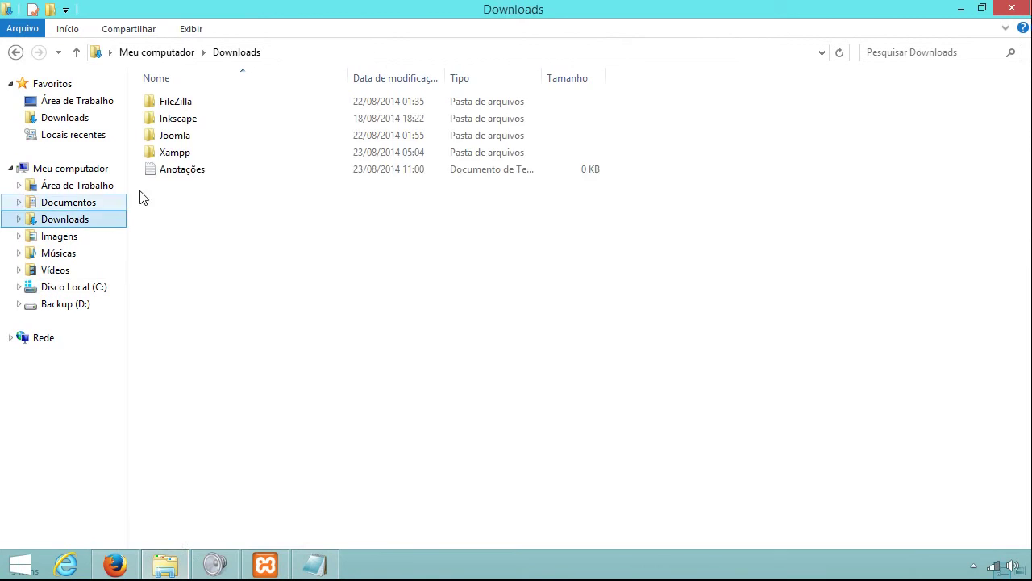
double_click(197, 136)
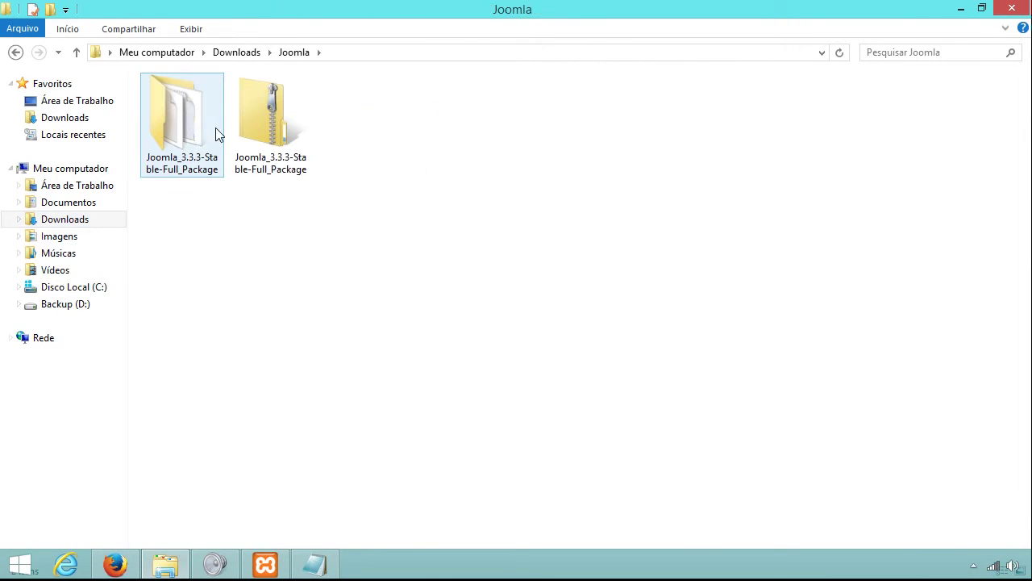
Start Extrair Tudo on the Joomla zip, then cancel because it is already extracted.
left_click(266, 121)
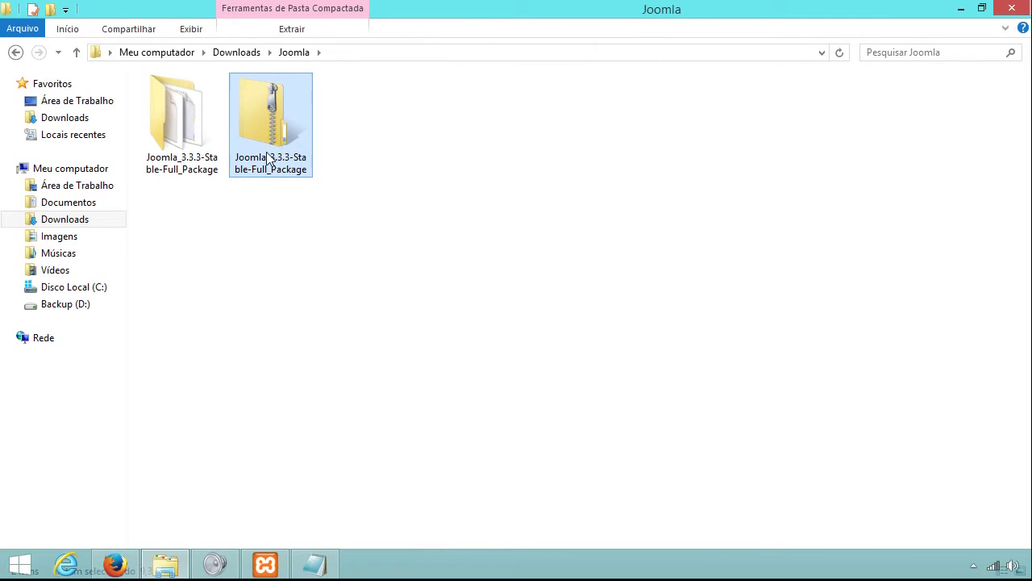
right_click(262, 131)
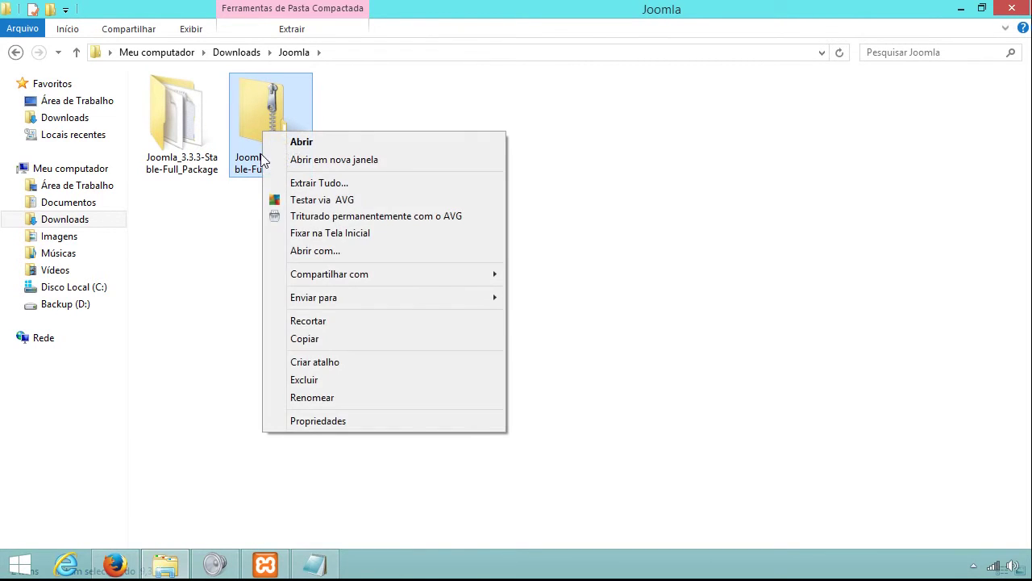
left_click(319, 184)
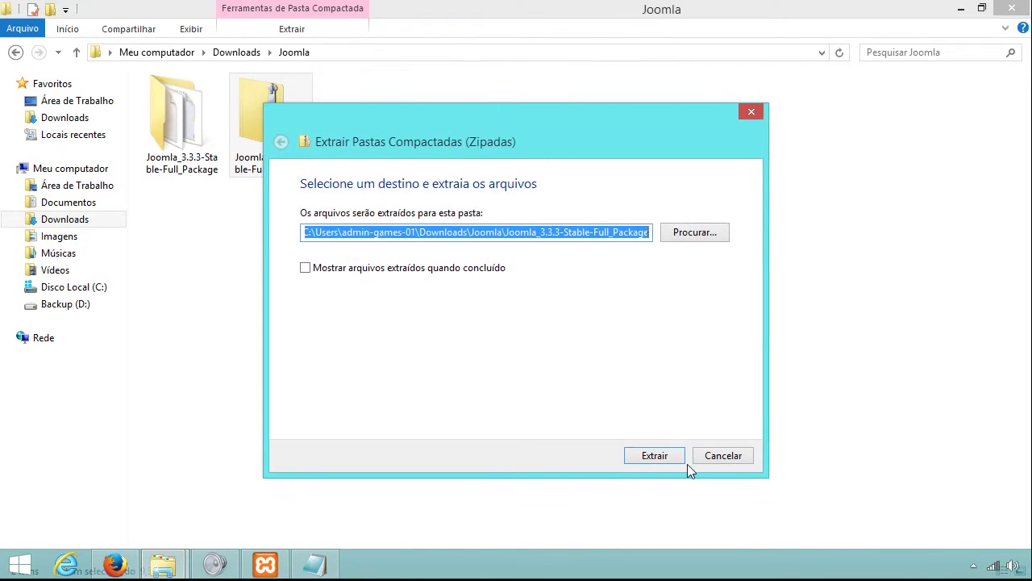
left_click(714, 456)
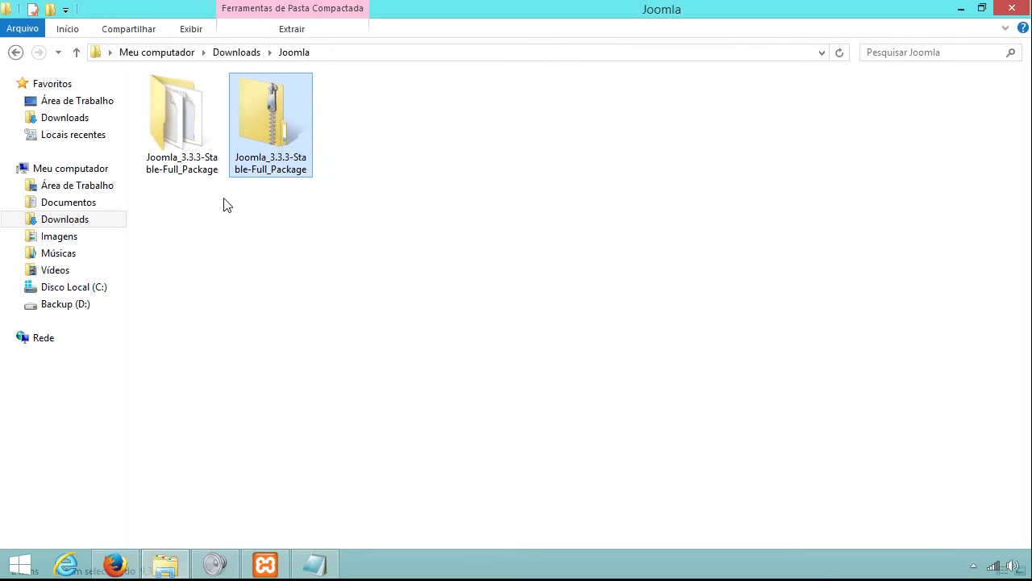
Open the extracted Joomla_3.3.3-Stable-Full_Package folder and view the combined properties of all items.
left_click(191, 165)
double_click(178, 155)
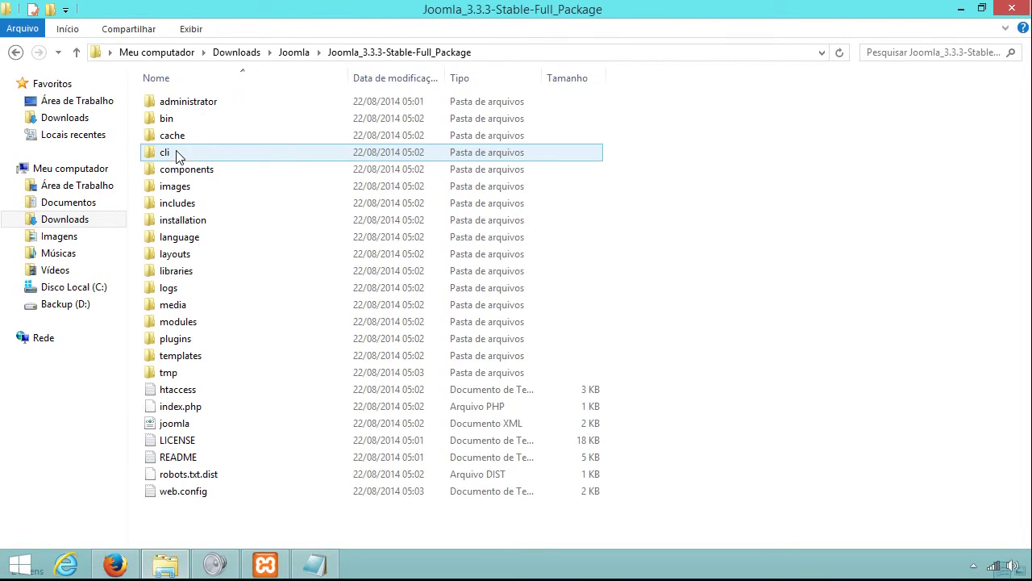
left_click_drag(695, 519, 158, 86)
right_click(187, 179)
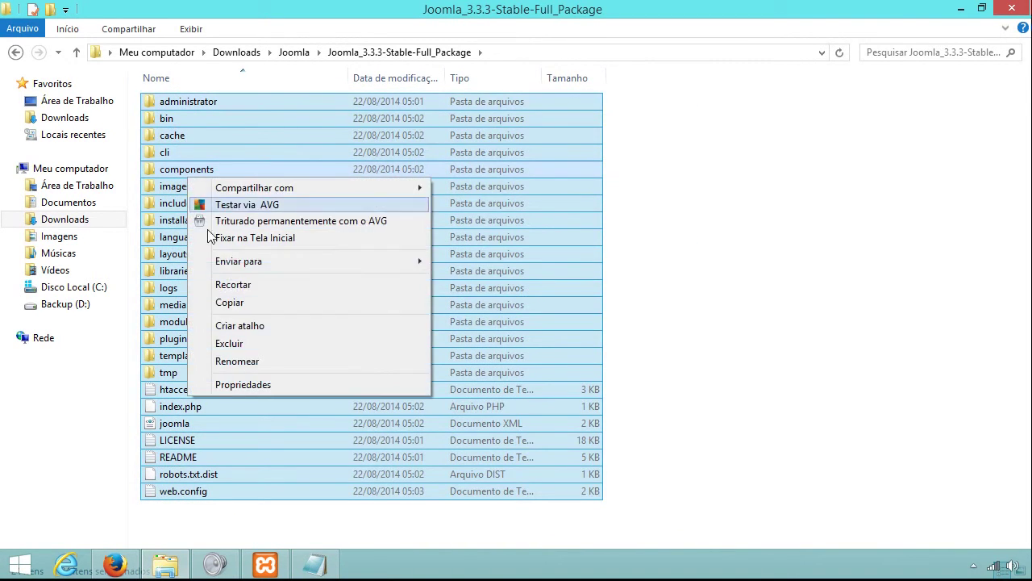
left_click(255, 387)
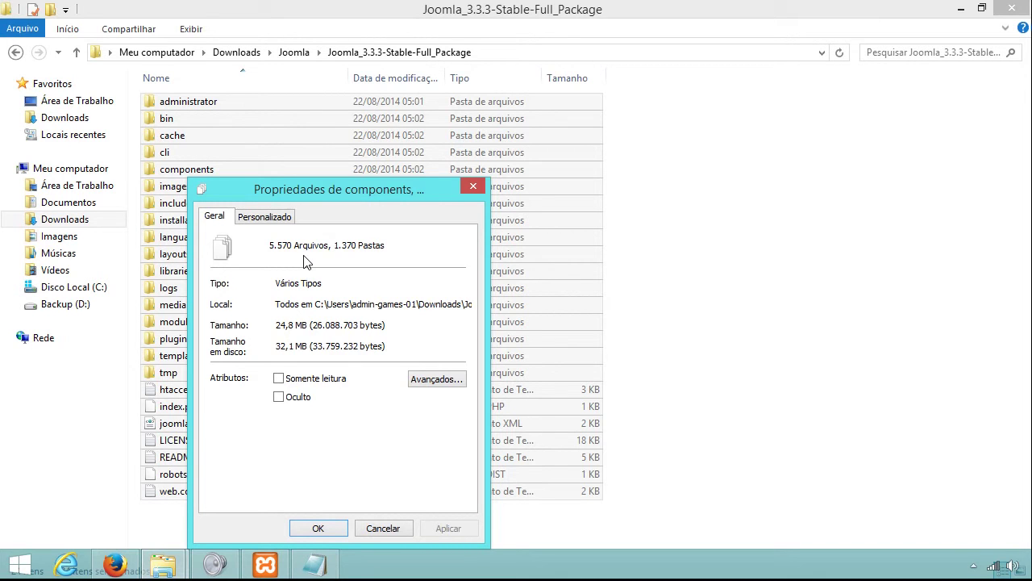
left_click(318, 529)
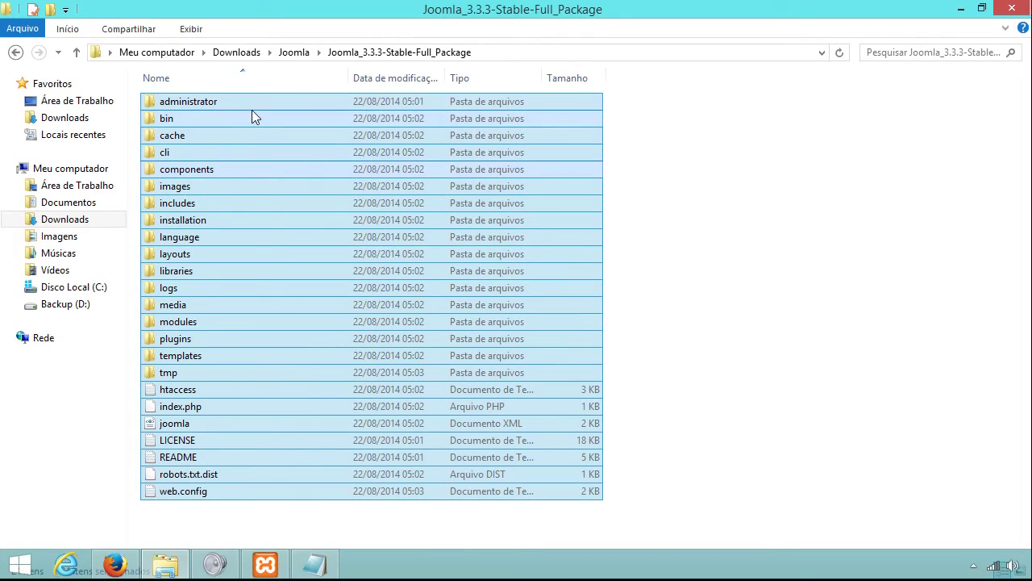
Copy all the Joomla package files and paste them into C:\xampp\htdocs.
right_click(289, 204)
left_click(324, 330)
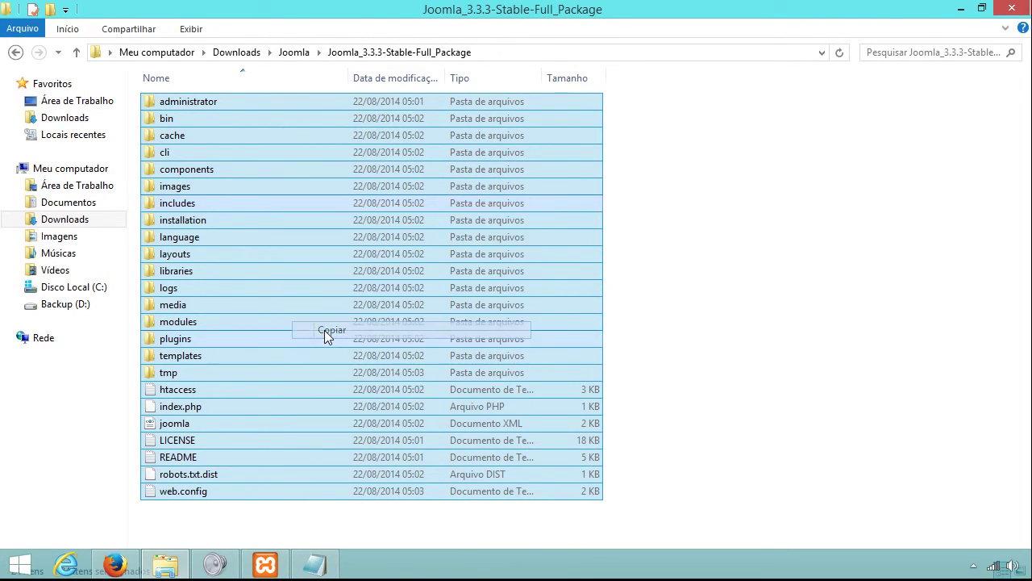
key("BackSpace")
key("BackSpace")
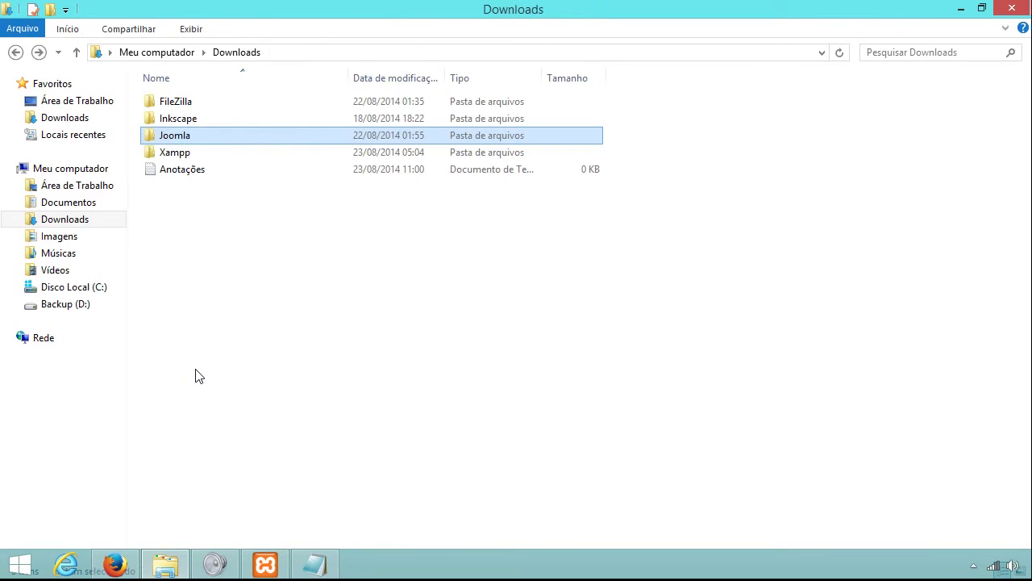
key("BackSpace")
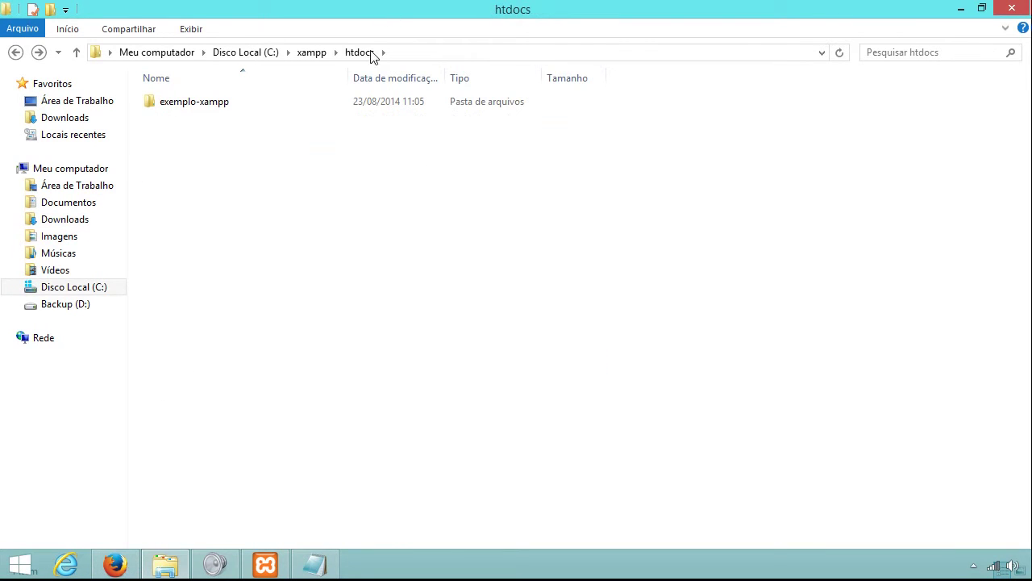
right_click(225, 177)
left_click(253, 275)
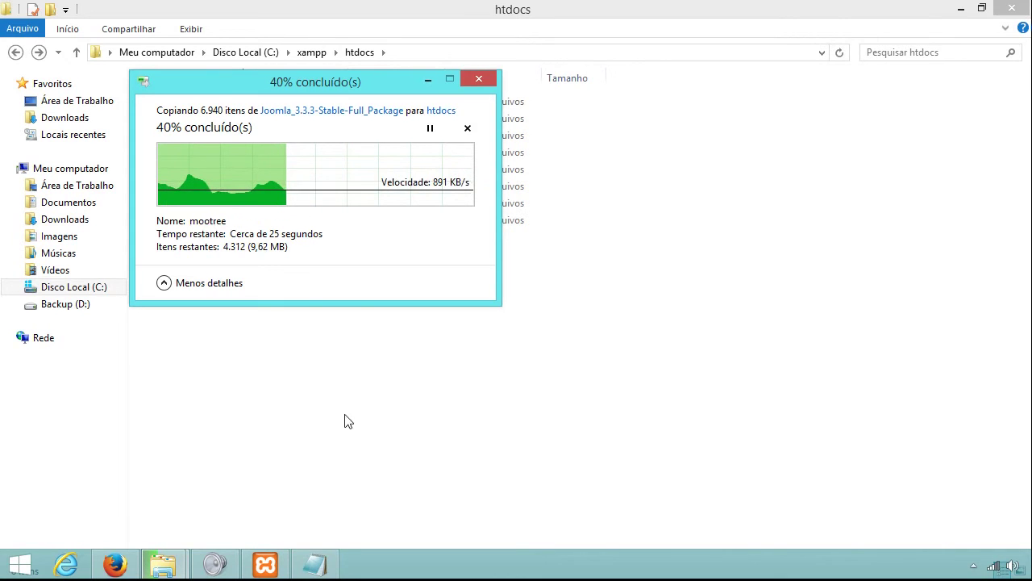
Move the XAMPP Control Panel aside, then select the address in Firefox's localhost tab.
left_click(265, 564)
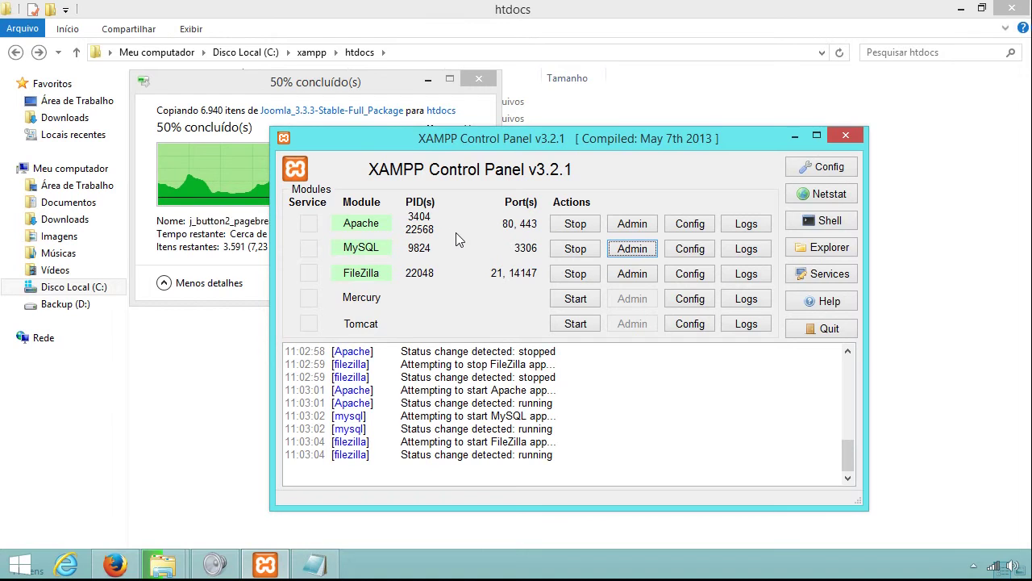
left_click_drag(456, 152, 489, 242)
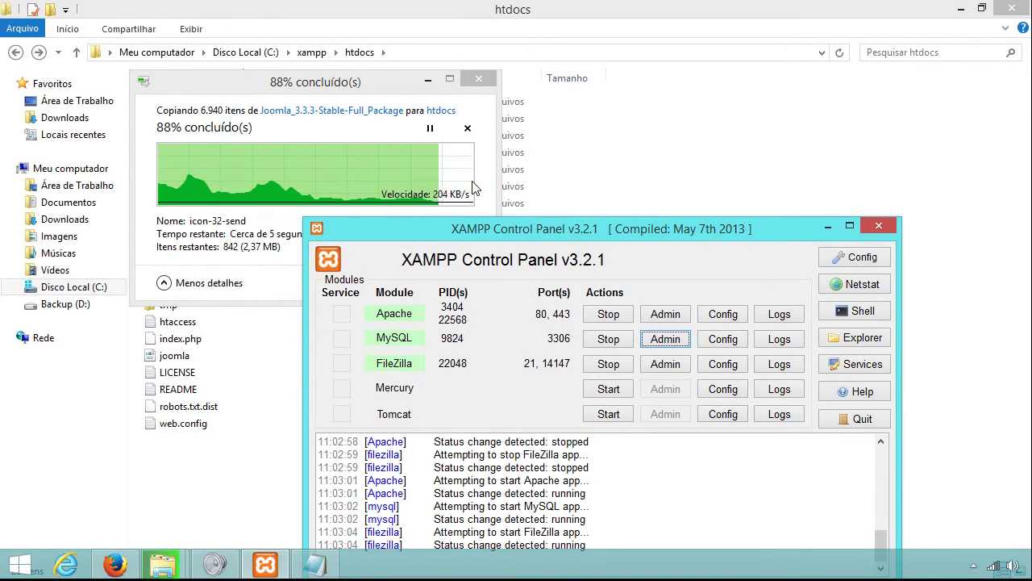
left_click_drag(632, 229, 614, 159)
left_click(669, 117)
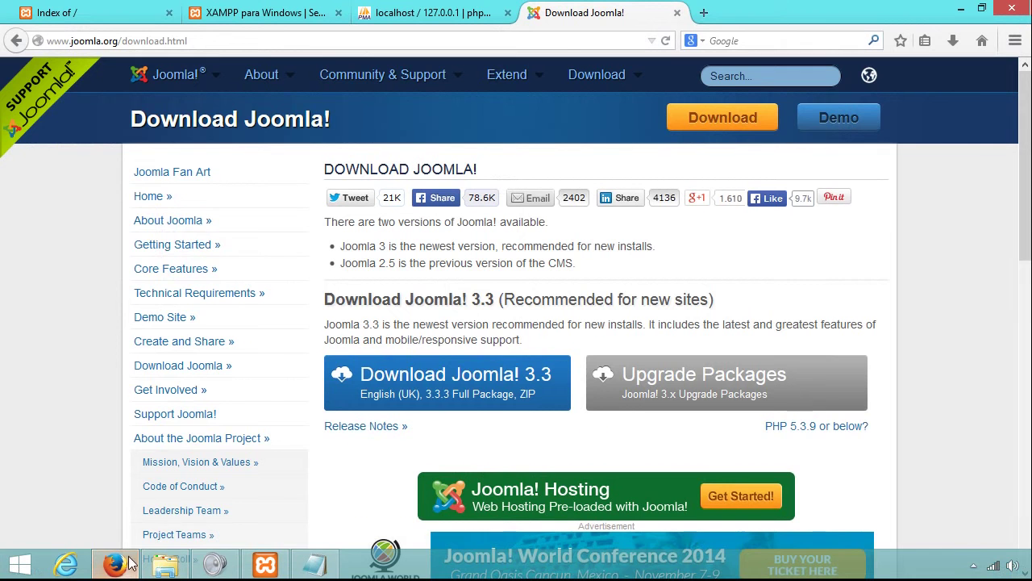
left_click(114, 565)
left_click(57, 13)
left_click(102, 39)
Launch the Joomla installer at localhost, check phpMyAdmin and the MySQL credential notes.
key("Return")
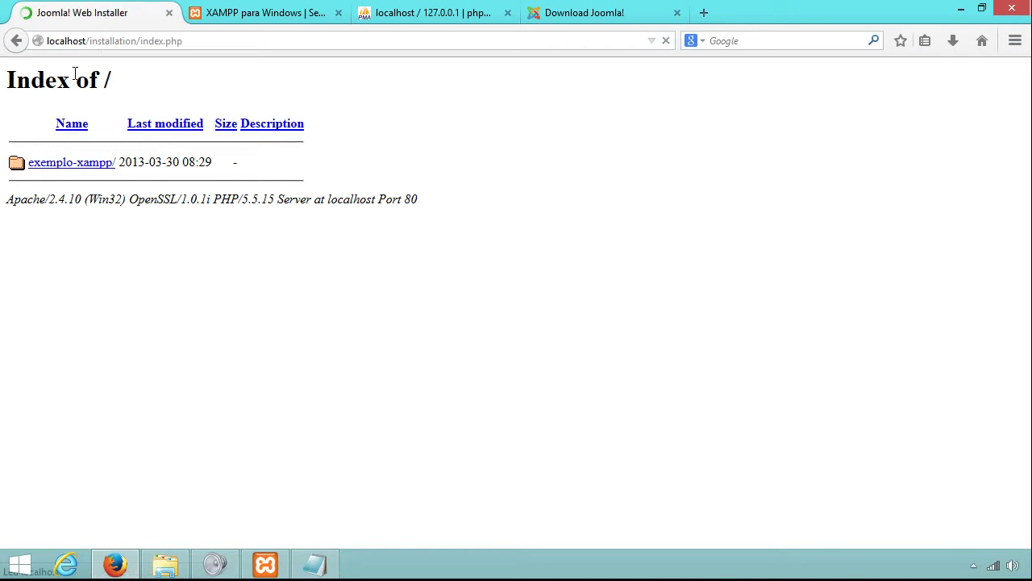
left_click_drag(89, 41, 210, 45)
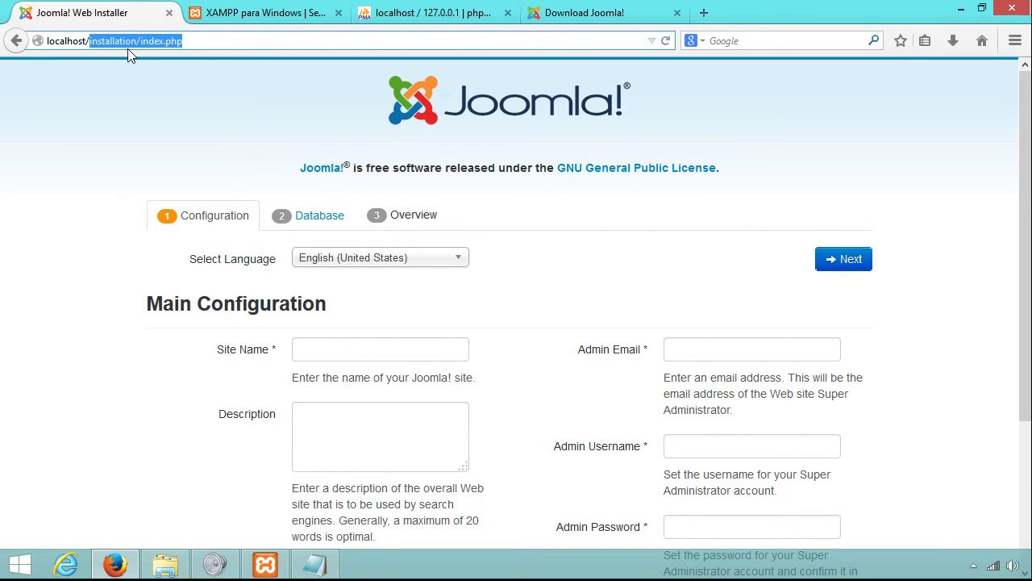
left_click(436, 14)
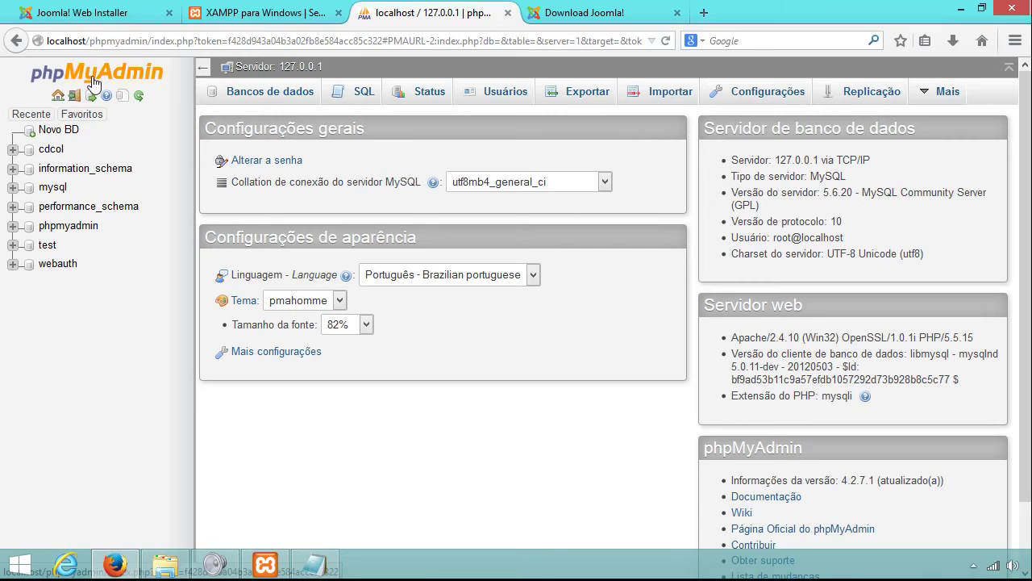
left_click(31, 114)
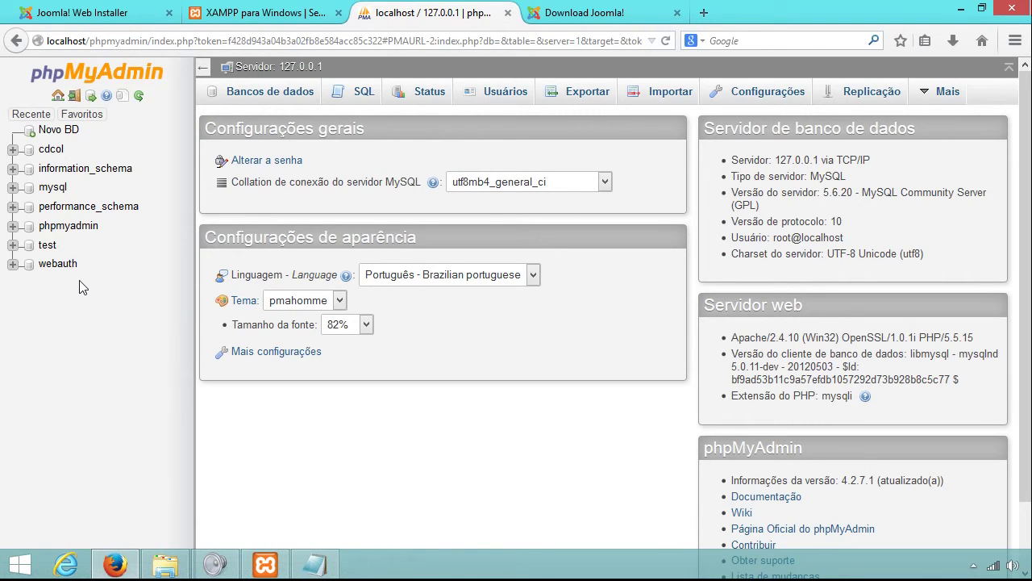
mouse_move(313, 565)
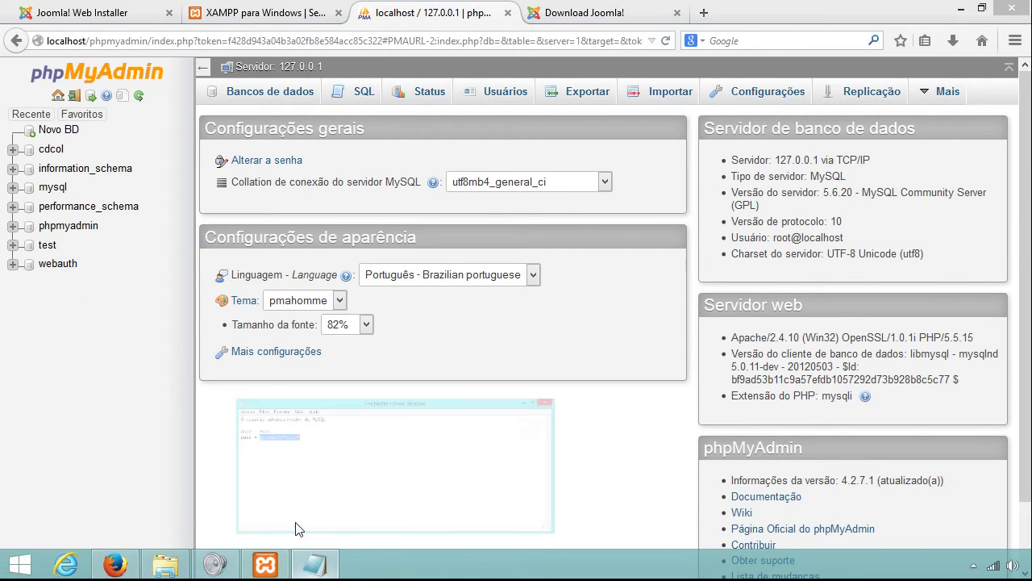
left_click(295, 528)
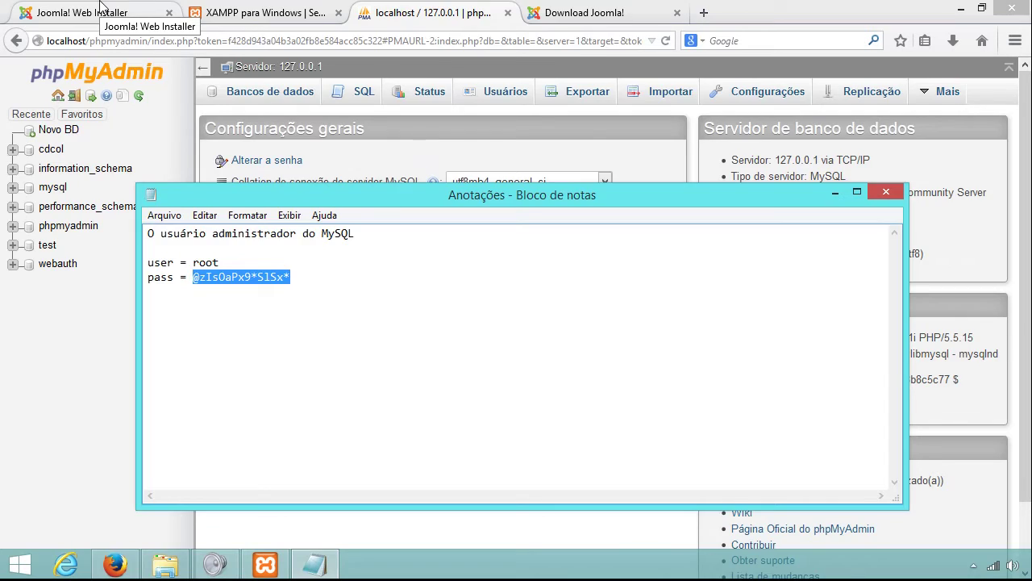
left_click(100, 8)
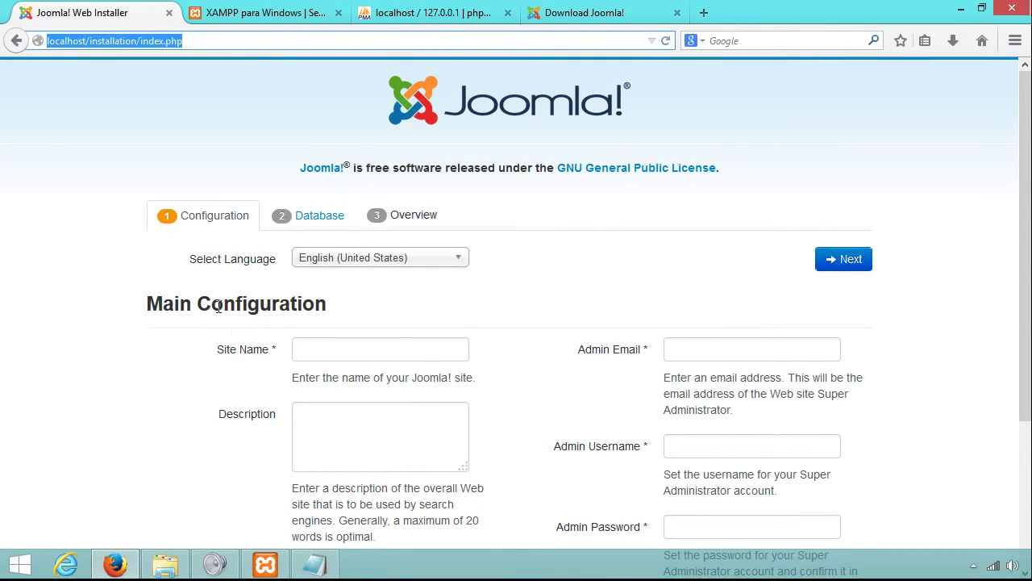
scroll(230, 285, "down", 3)
Fill in the site name 'Instituto Educacional Guarapa' and the description 'Cursos gratuitos'.
left_click(312, 236)
left_click(315, 172)
type("l")
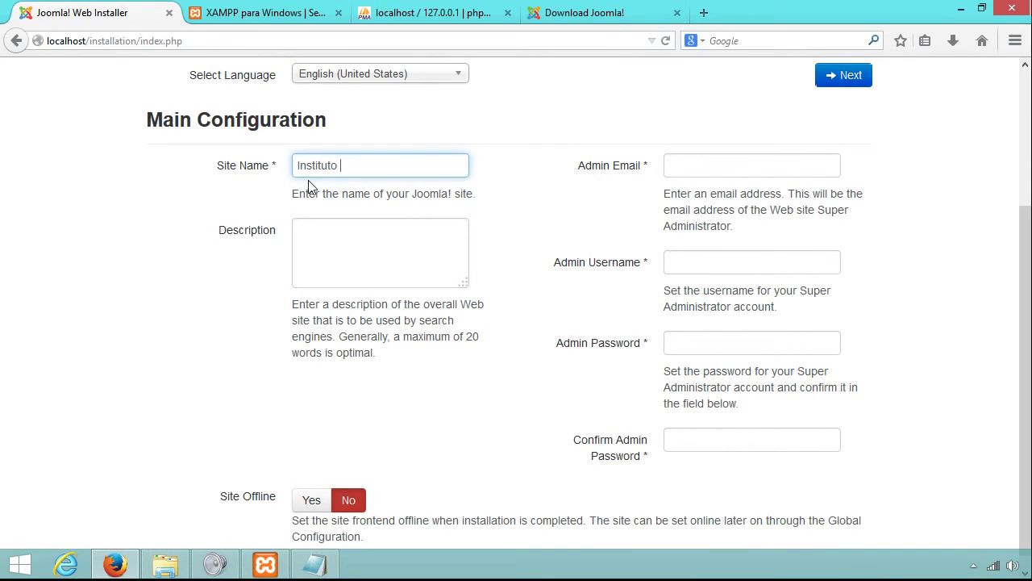
type("nstituto Educacional Guarap")
key("Tab")
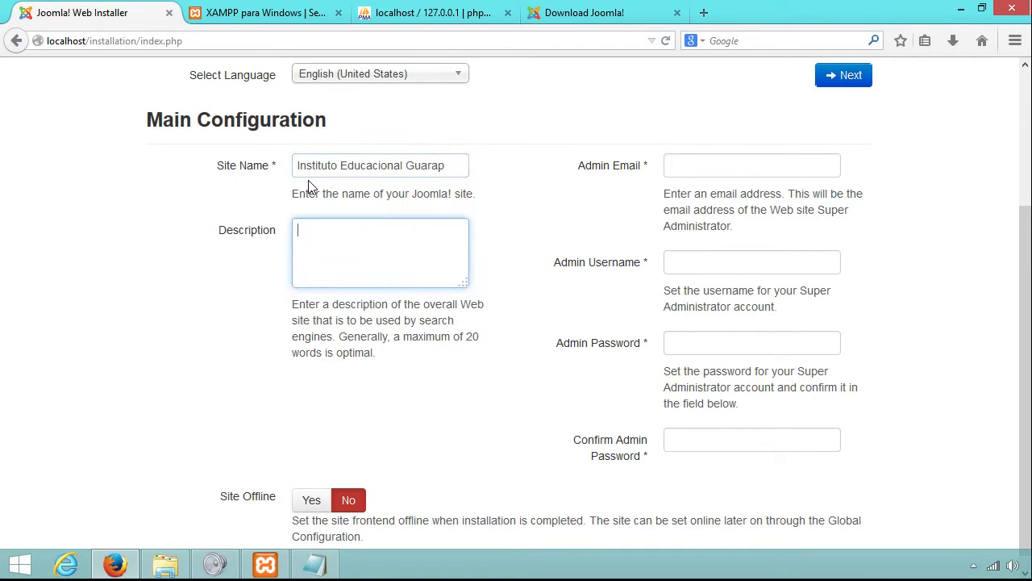
left_click(448, 167)
type("a")
left_click(408, 243)
key("Tab")
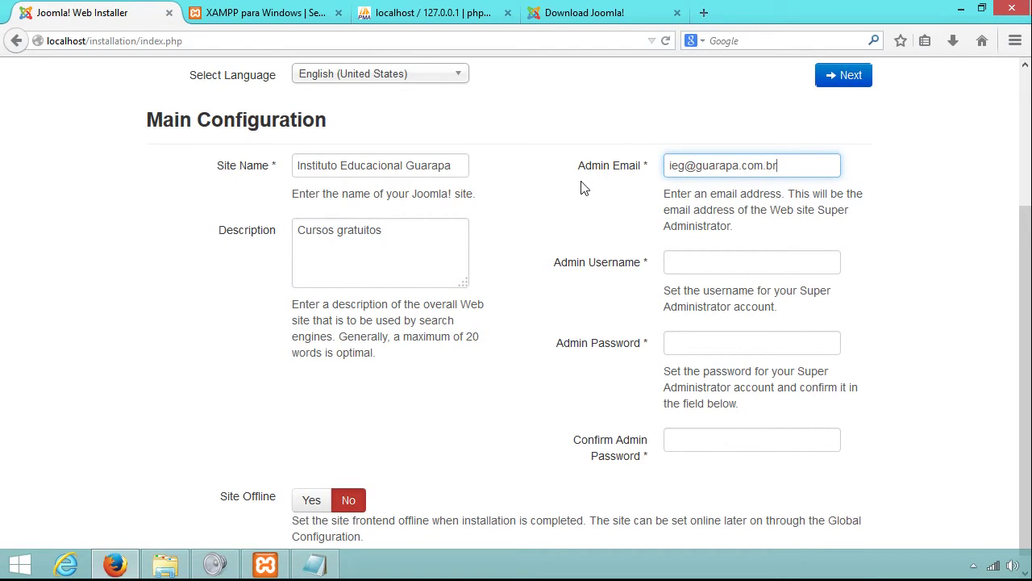
Enter the admin e-mail address and the admin username 'admin'.
left_click_drag(788, 159, 667, 167)
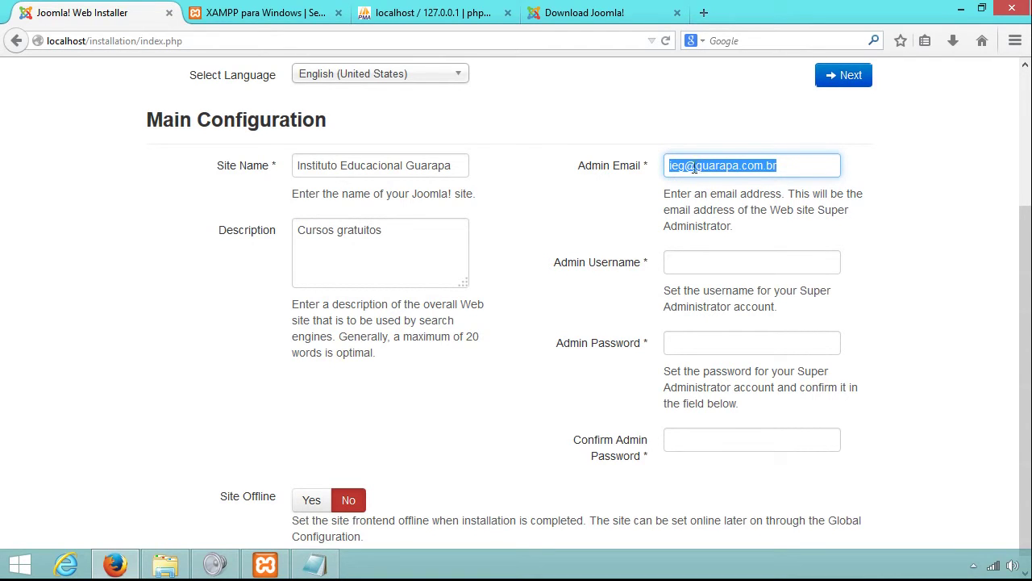
left_click(745, 268)
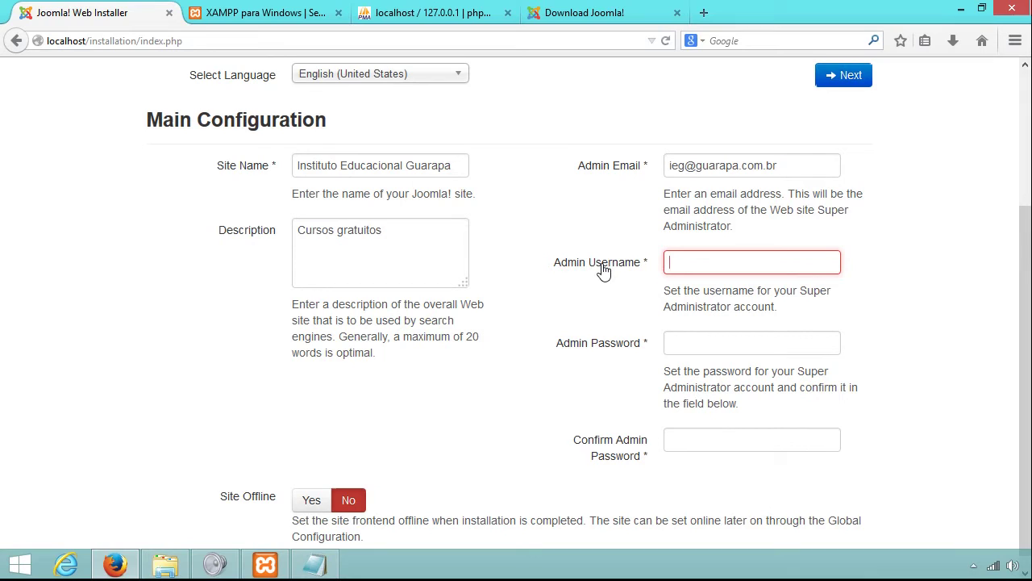
type("admin")
key("Tab")
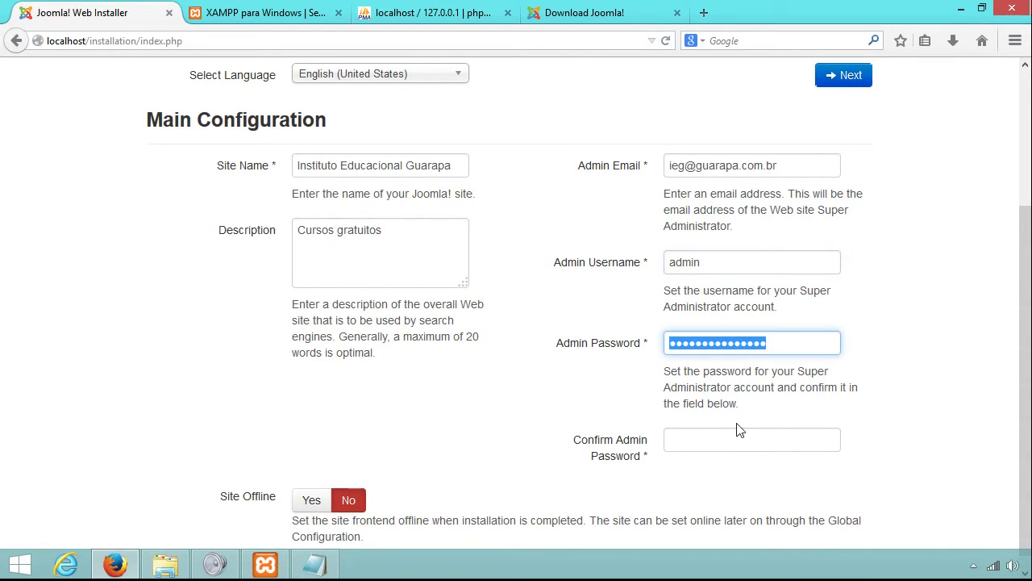
left_click(314, 563)
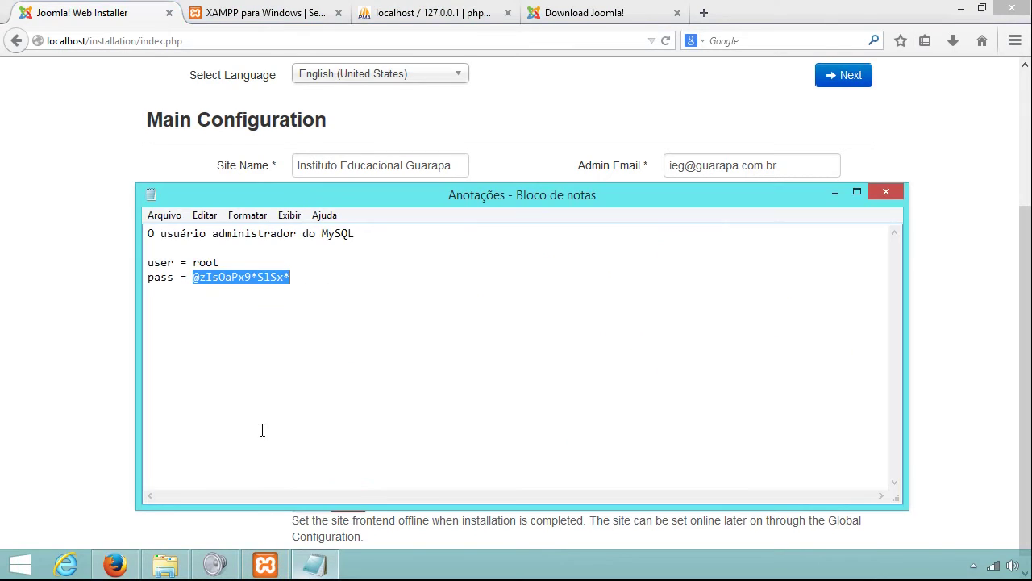
left_click(330, 270)
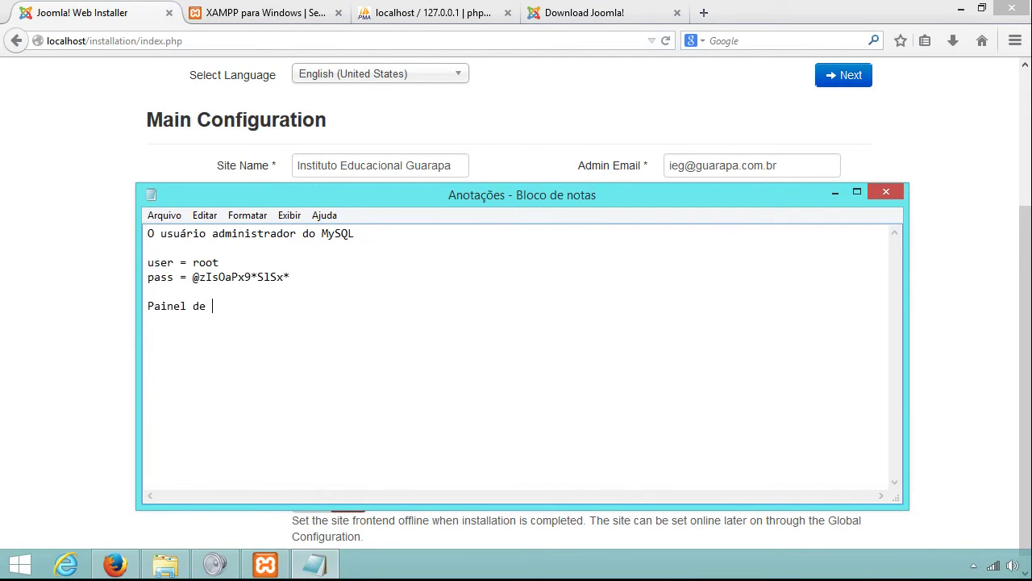
type("oomla")
key("BackSpace")
type("user = admin")
key("Return")
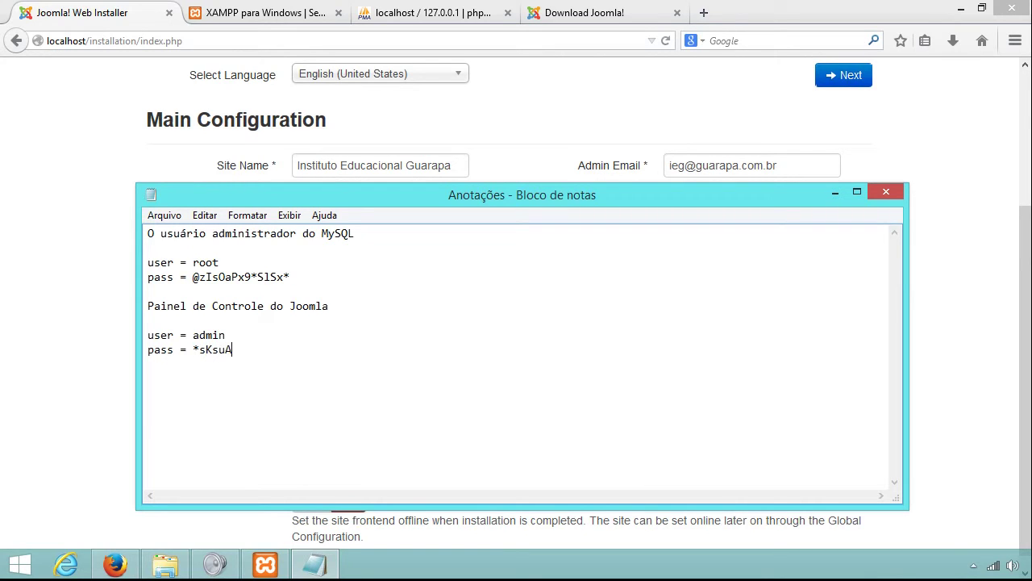
Copy the noted admin password to the clipboard.
left_click_drag(295, 356, 194, 352)
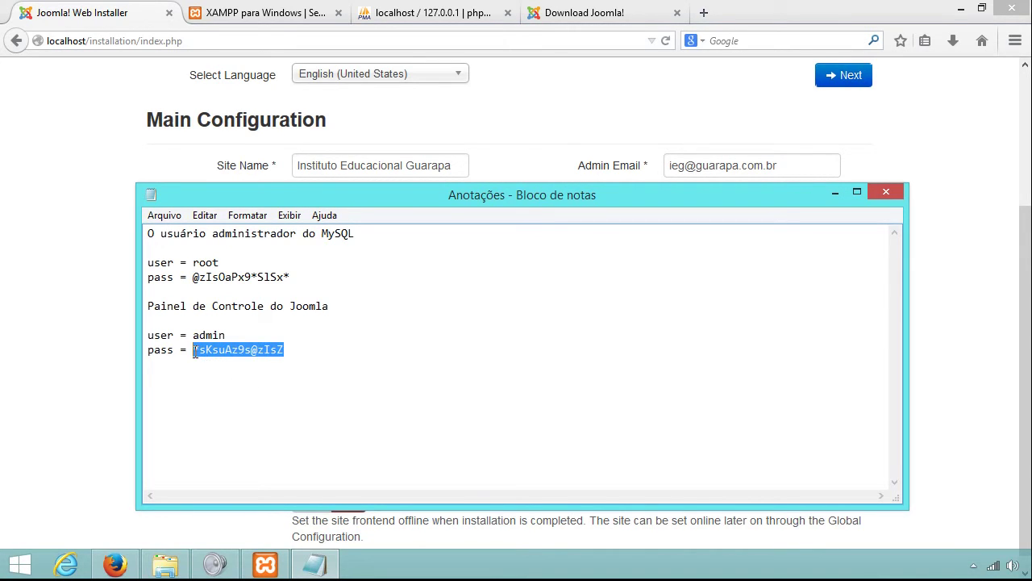
left_click(164, 215)
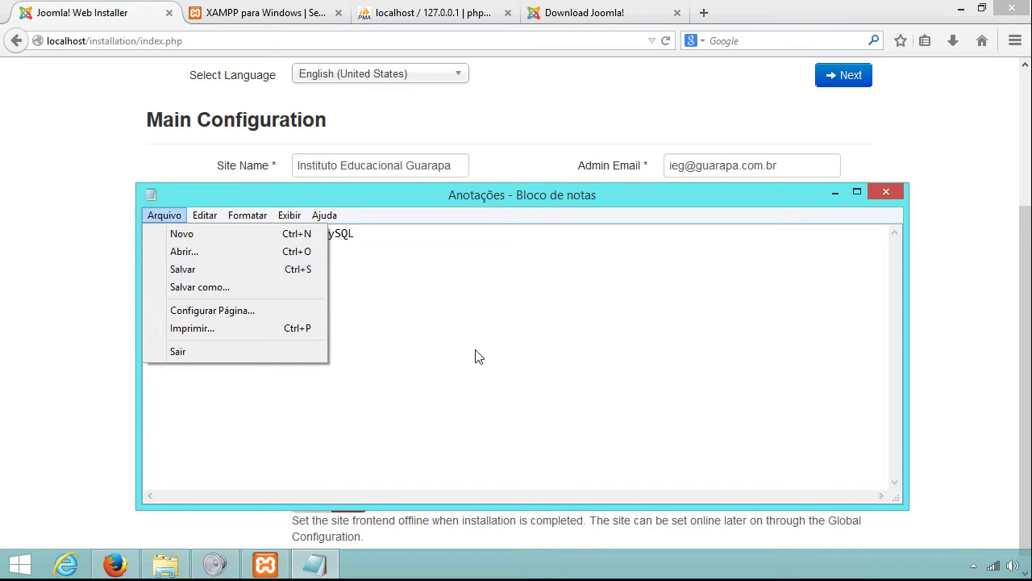
left_click(334, 356)
left_click_drag(284, 353, 193, 353)
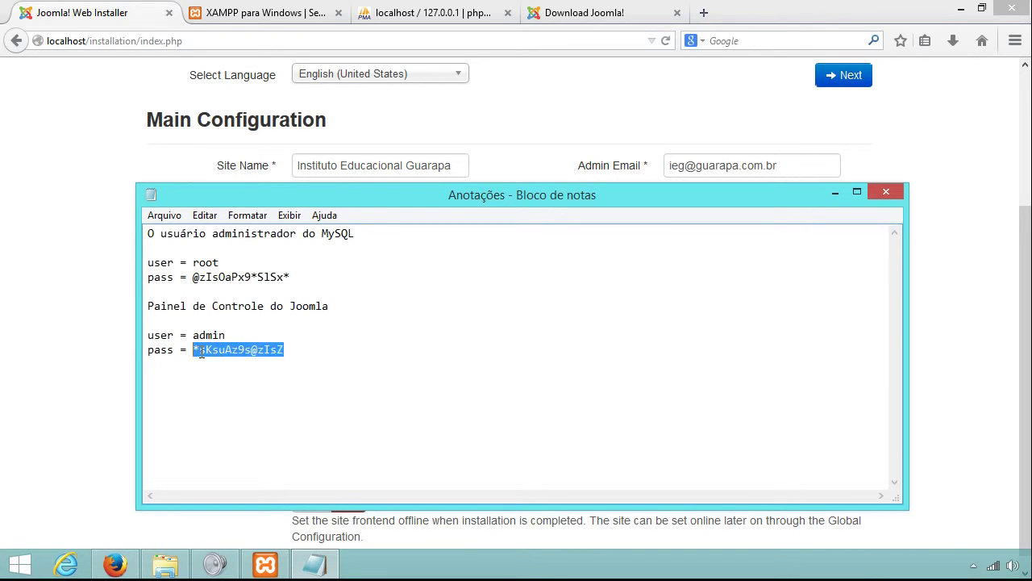
right_click(202, 353)
left_click(246, 405)
Paste the copied password into Admin Password and Confirm Admin Password, then continue to Database Configuration.
left_click(835, 192)
right_click(723, 342)
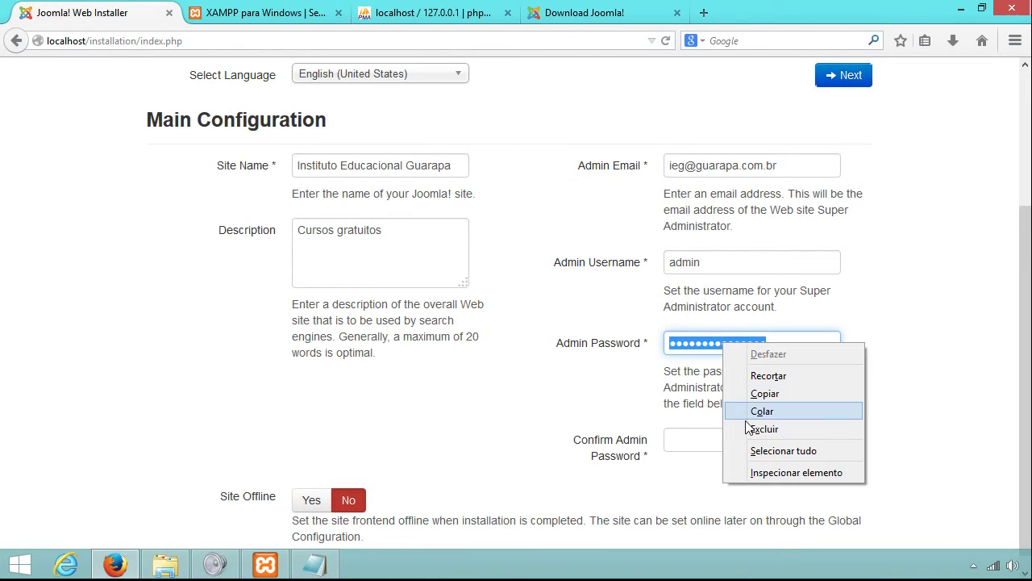
left_click(761, 429)
left_click(739, 440)
right_click(739, 441)
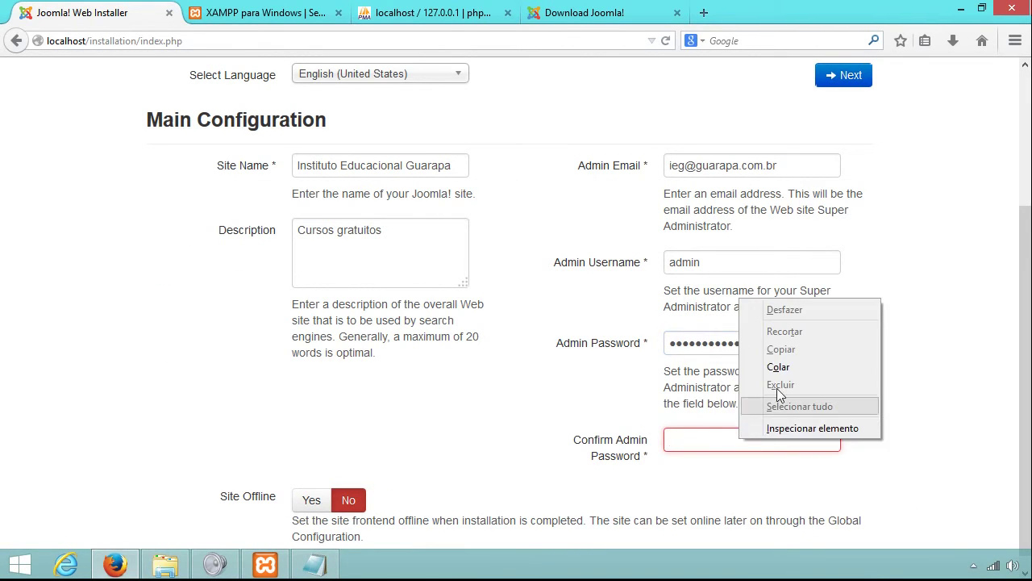
left_click(763, 365)
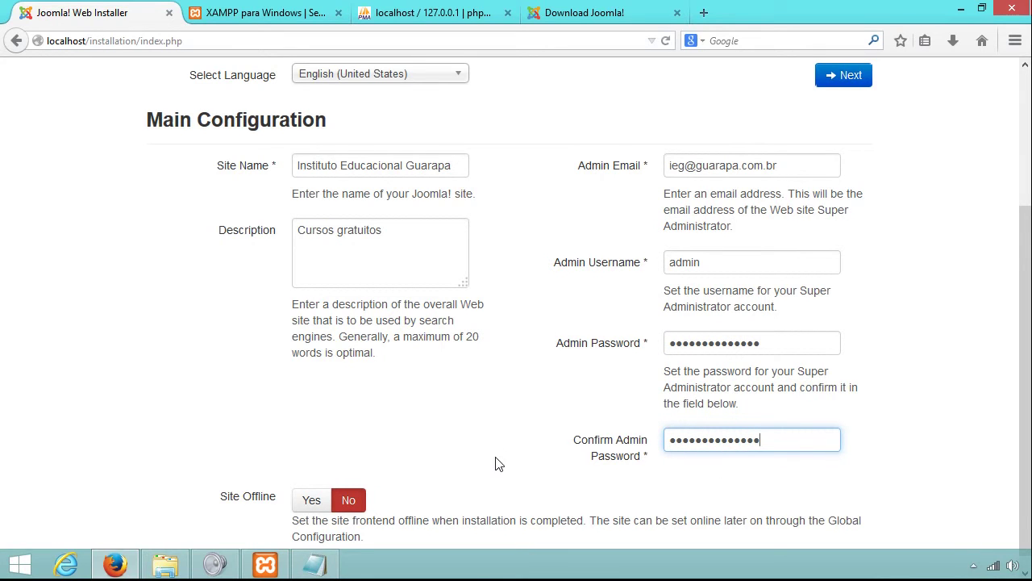
scroll(495, 460, "down", 1)
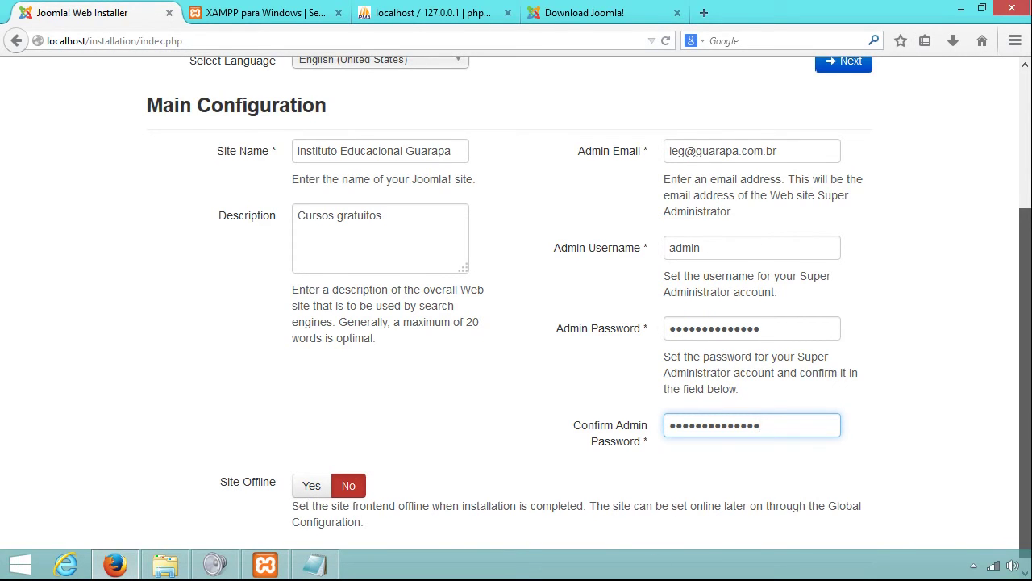
scroll(643, 172, "up", 3)
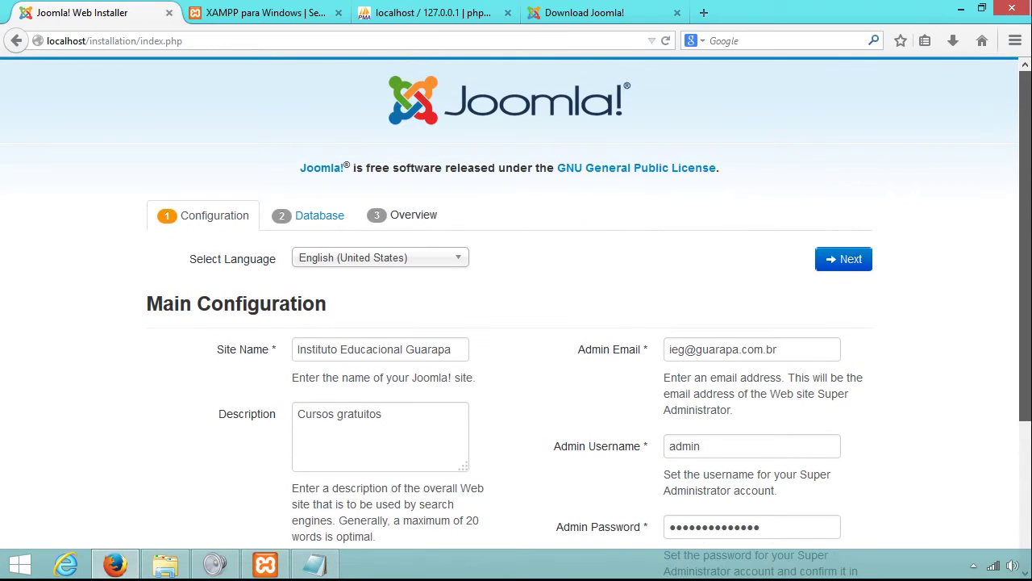
left_click(829, 259)
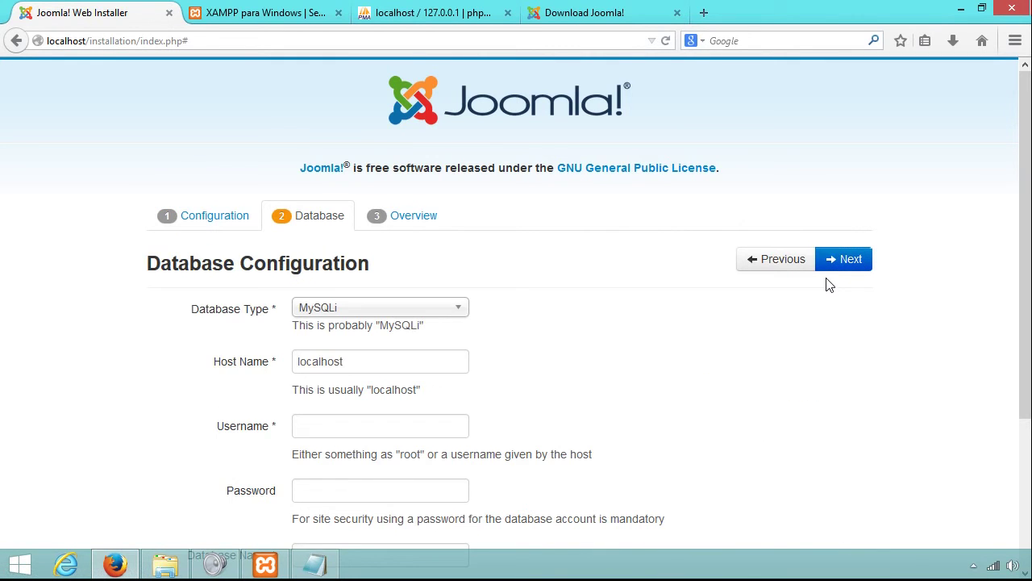
Keep MySQLi as the database type with host localhost.
scroll(516, 317, "down", 3)
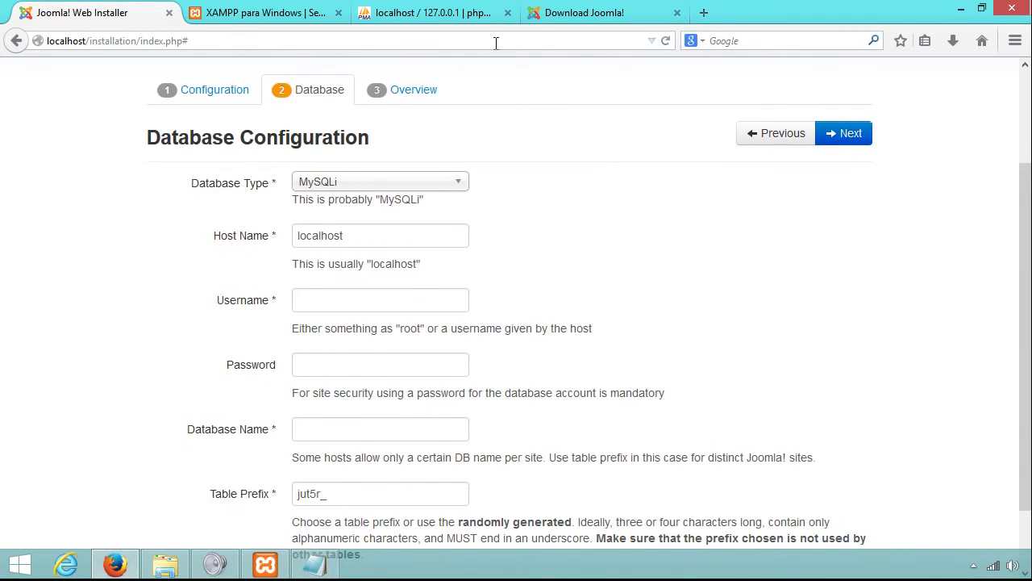
left_click(447, 13)
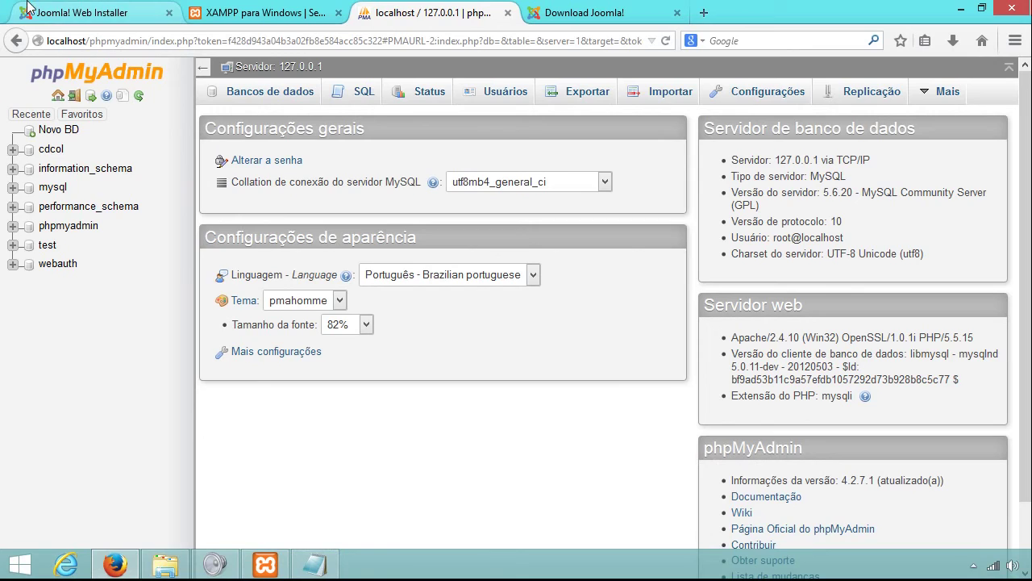
left_click(81, 13)
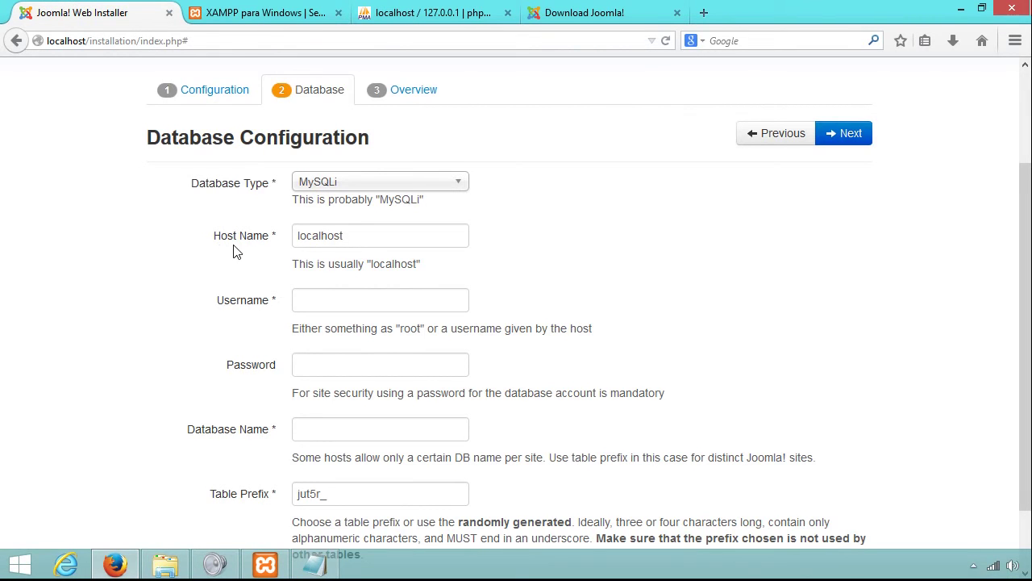
left_click(373, 235)
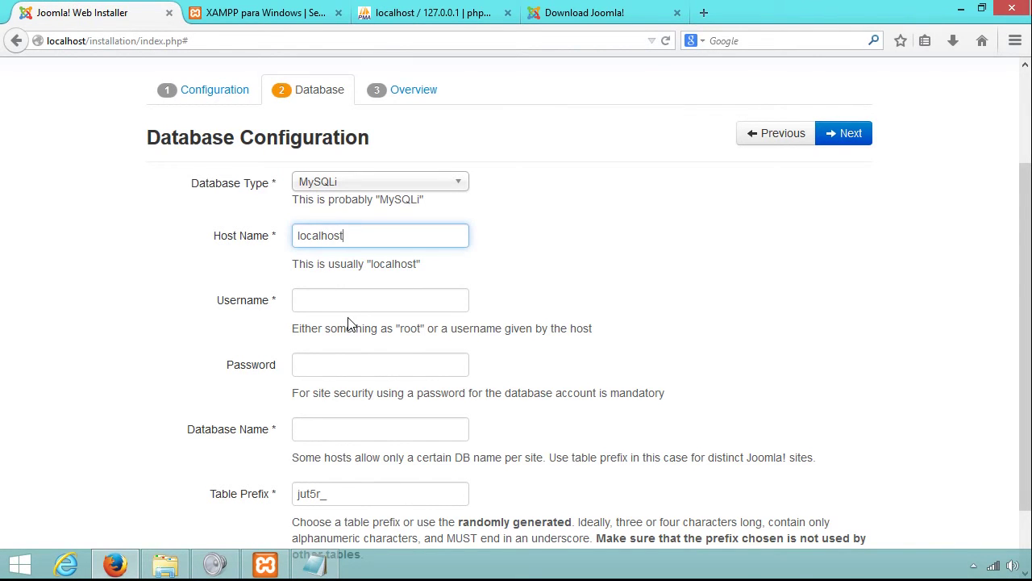
left_click(349, 189)
left_click(359, 185)
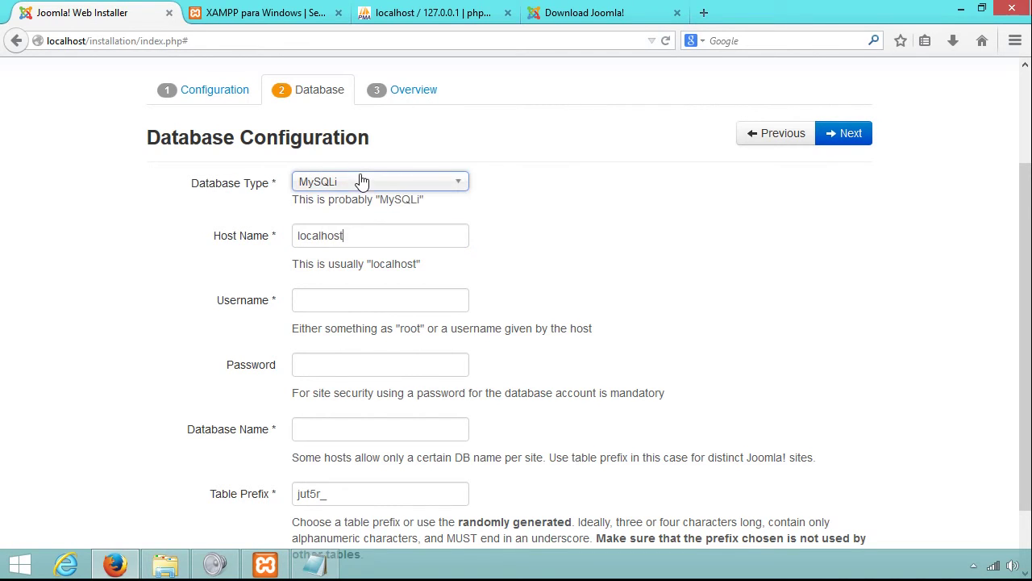
left_click(326, 306)
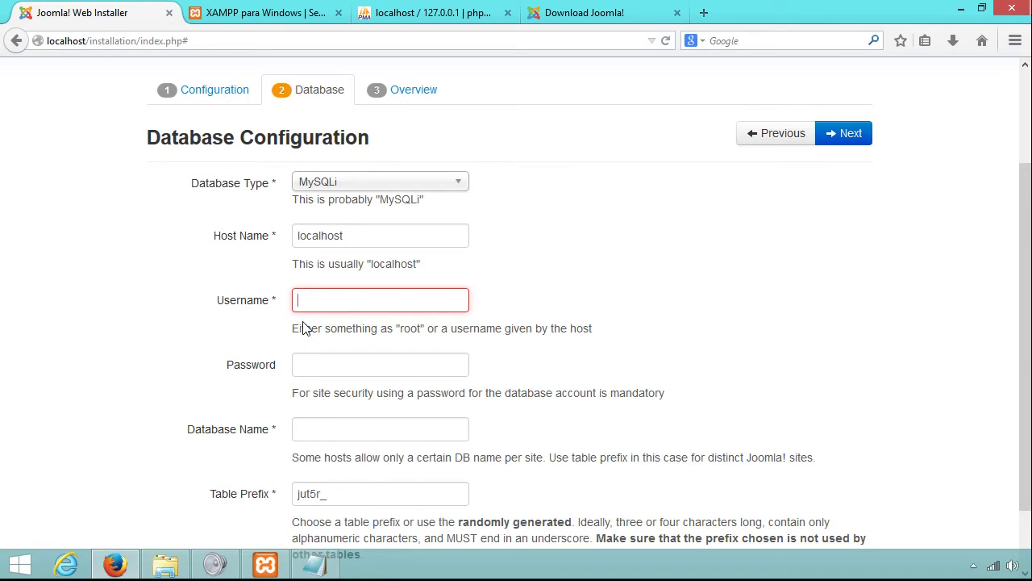
Copy the MySQL root password from the Notepad notes.
left_click(315, 564)
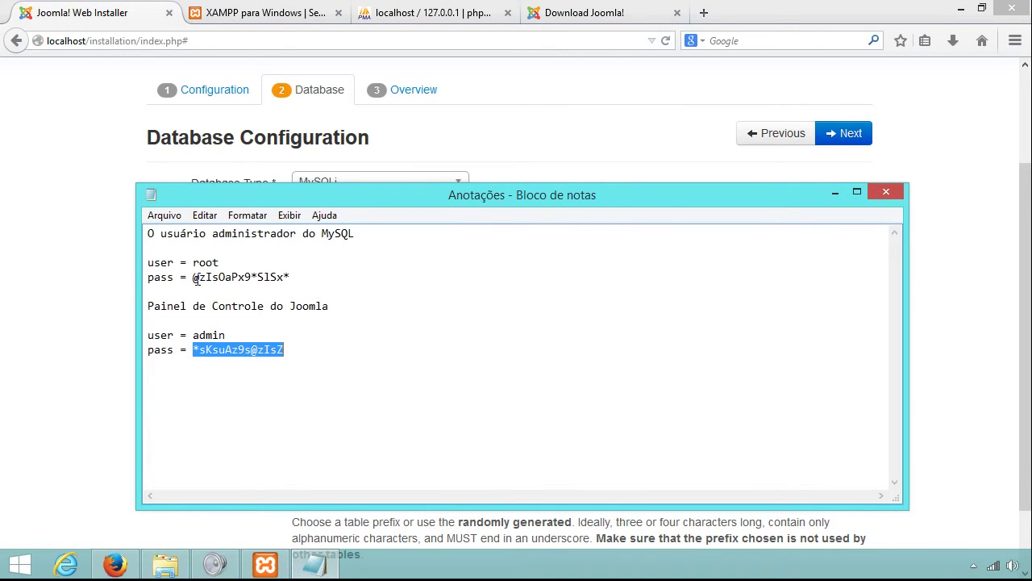
left_click_drag(193, 276, 290, 276)
right_click(276, 275)
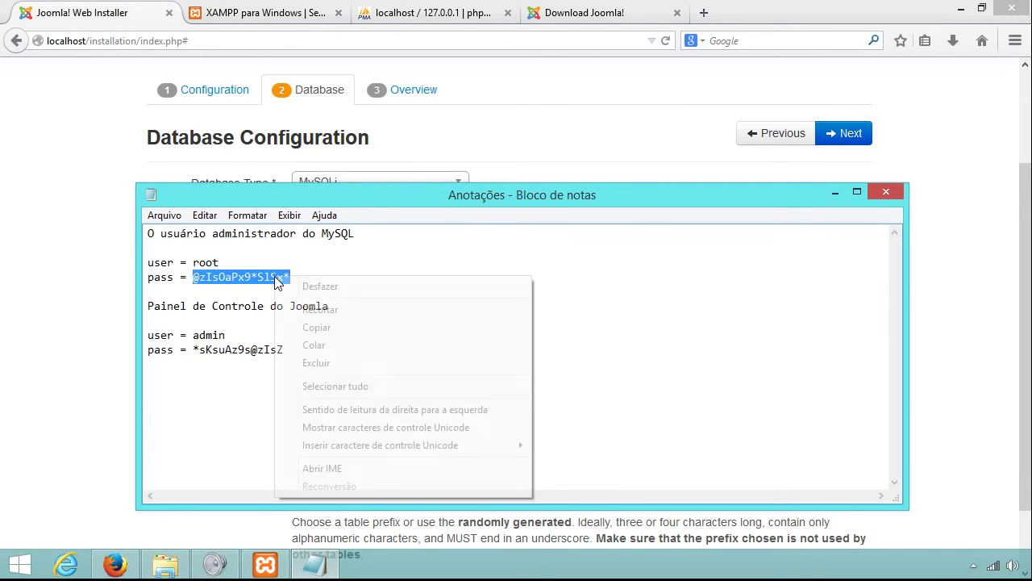
left_click(319, 327)
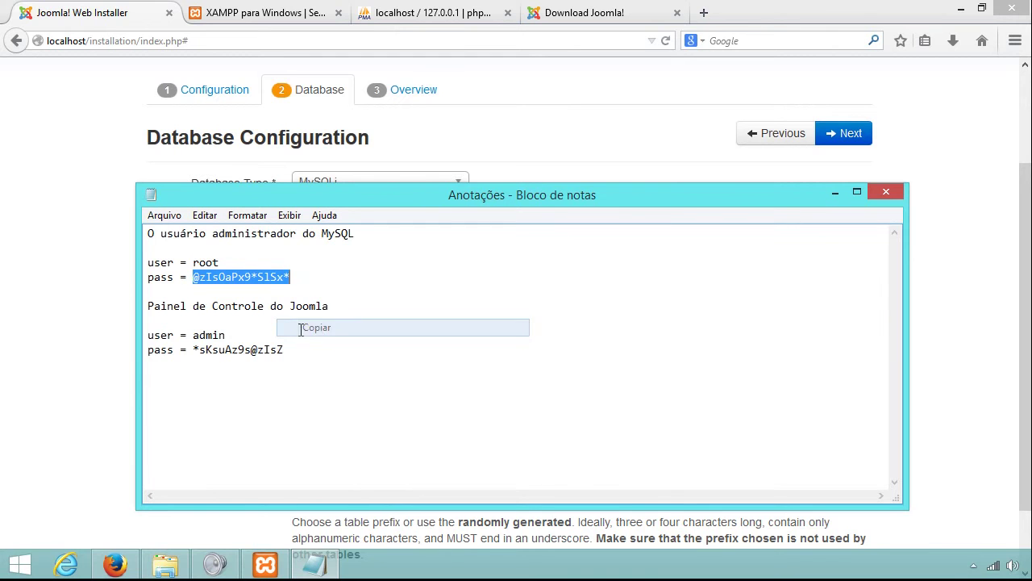
left_click(81, 279)
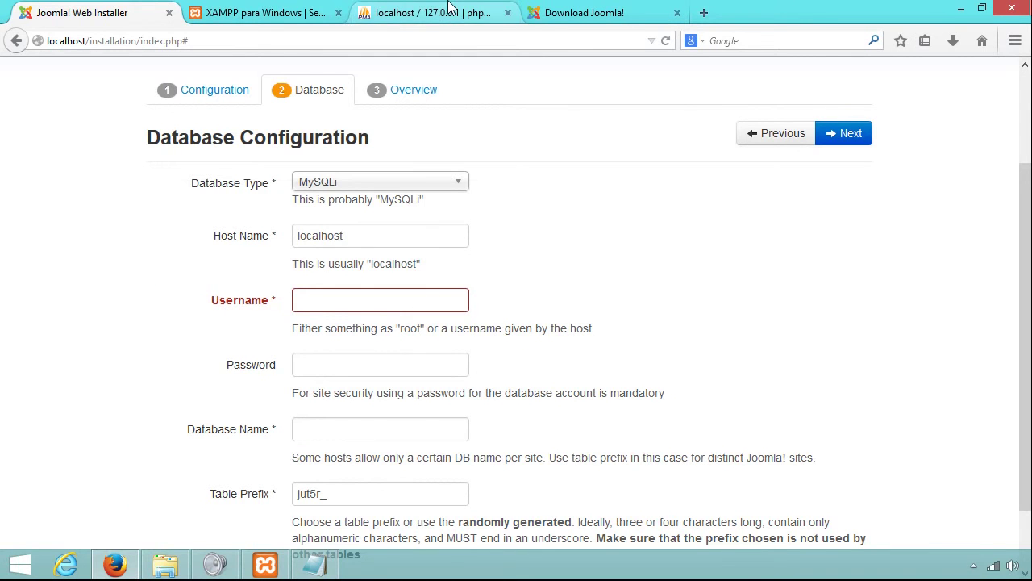
left_click(448, 8)
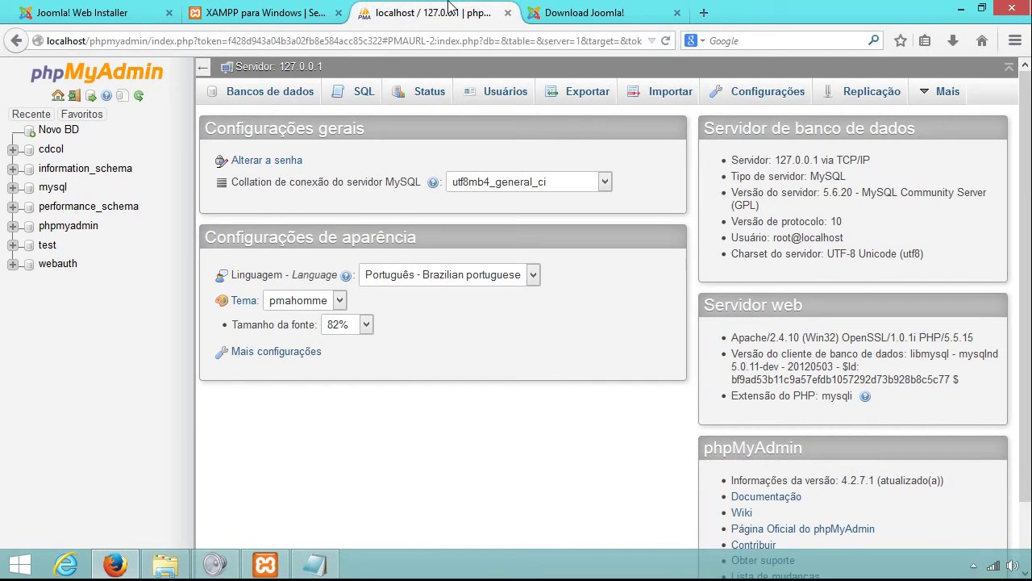
left_click(126, 8)
Enter root as the database username and paste the MySQL password.
left_click(334, 297)
type("root")
key("Tab")
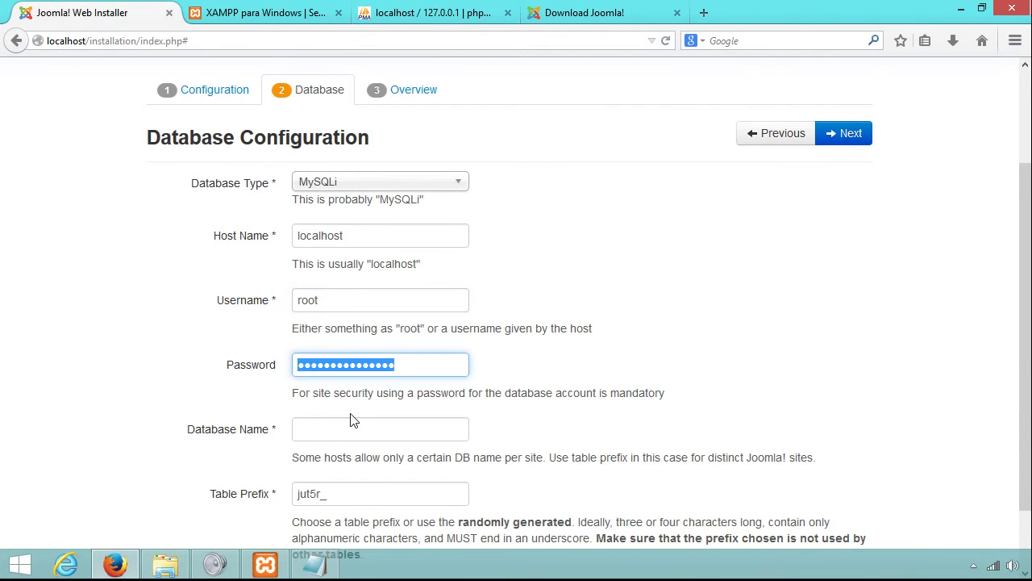
right_click(369, 371)
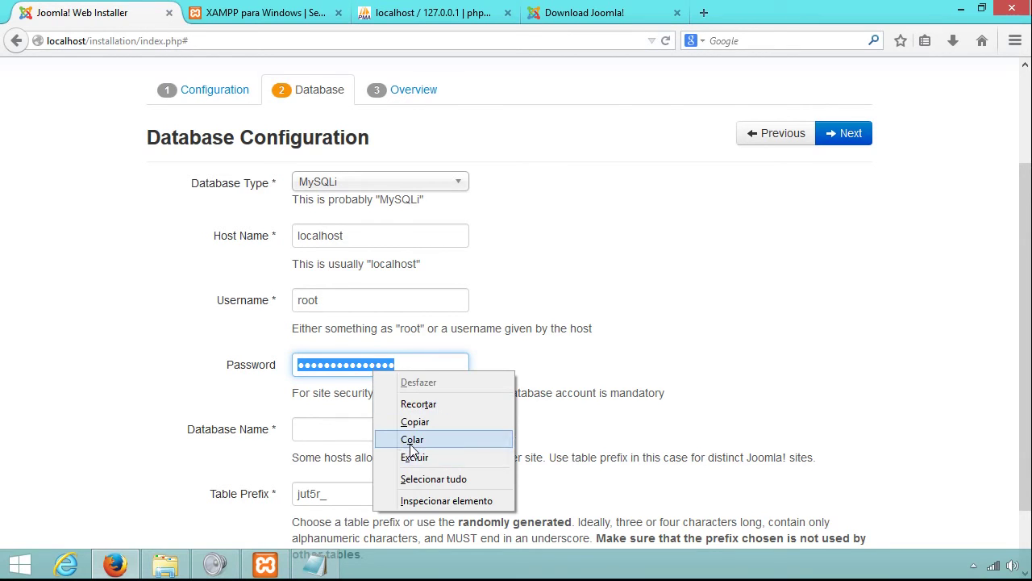
left_click(387, 438)
Clear the mistakenly pasted Database Name and re-paste the MySQL password into Password.
left_click(391, 426)
right_click(388, 427)
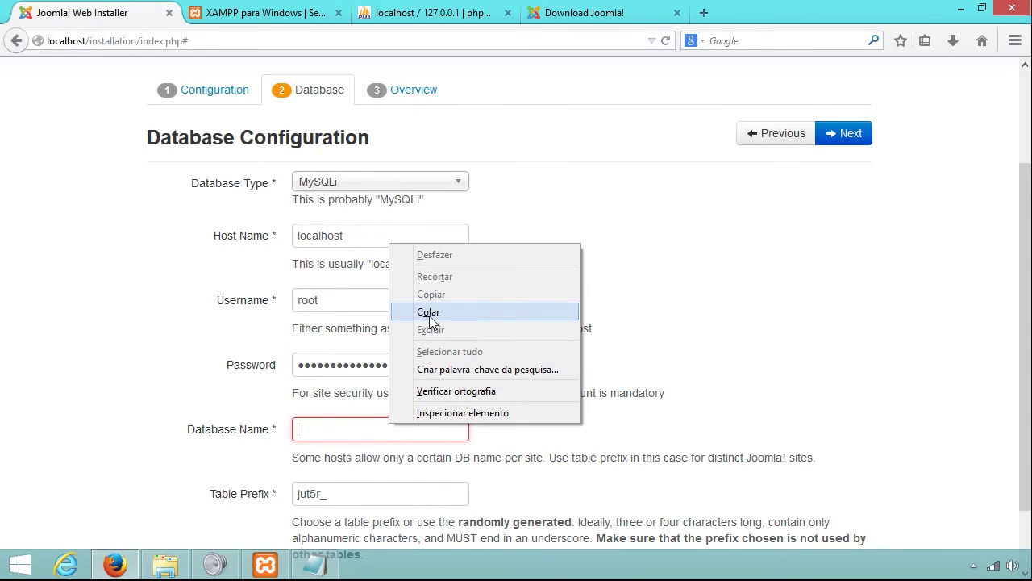
left_click(393, 310)
left_click_drag(399, 425, 256, 419)
key("BackSpace")
left_click_drag(403, 364, 356, 365)
right_click(365, 362)
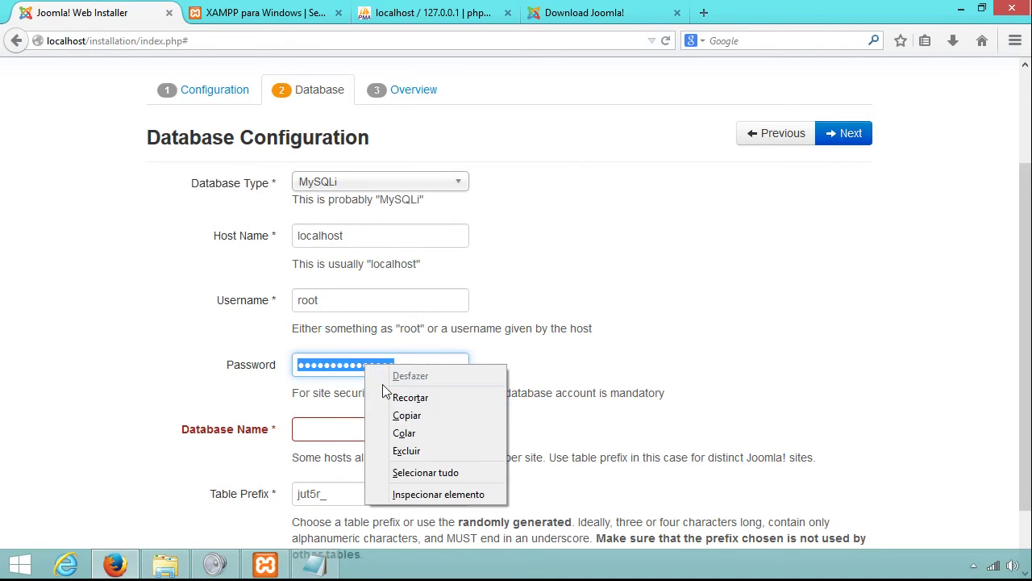
left_click(401, 433)
left_click(396, 433)
scroll(233, 406, "down", 2)
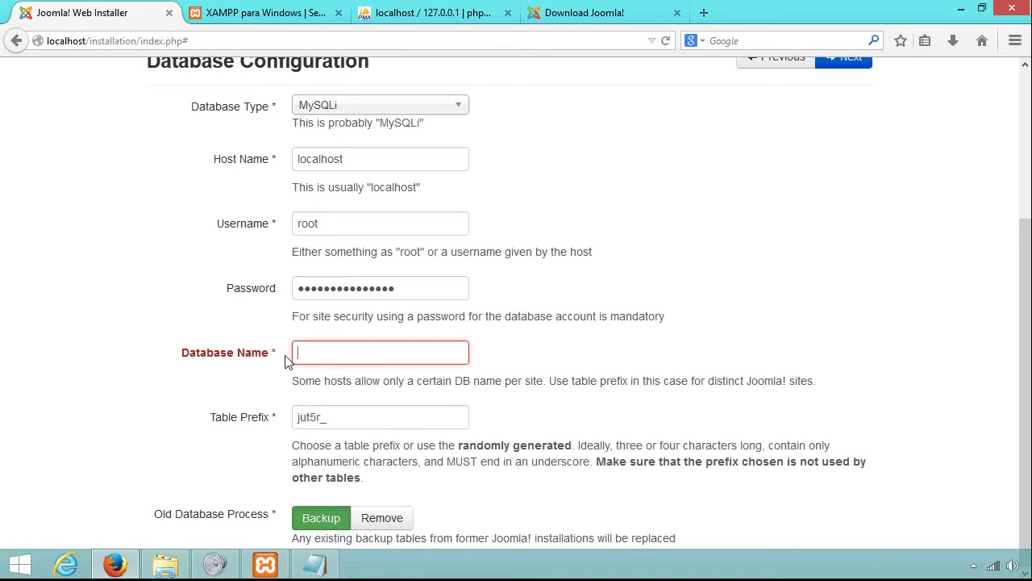
left_click(420, 10)
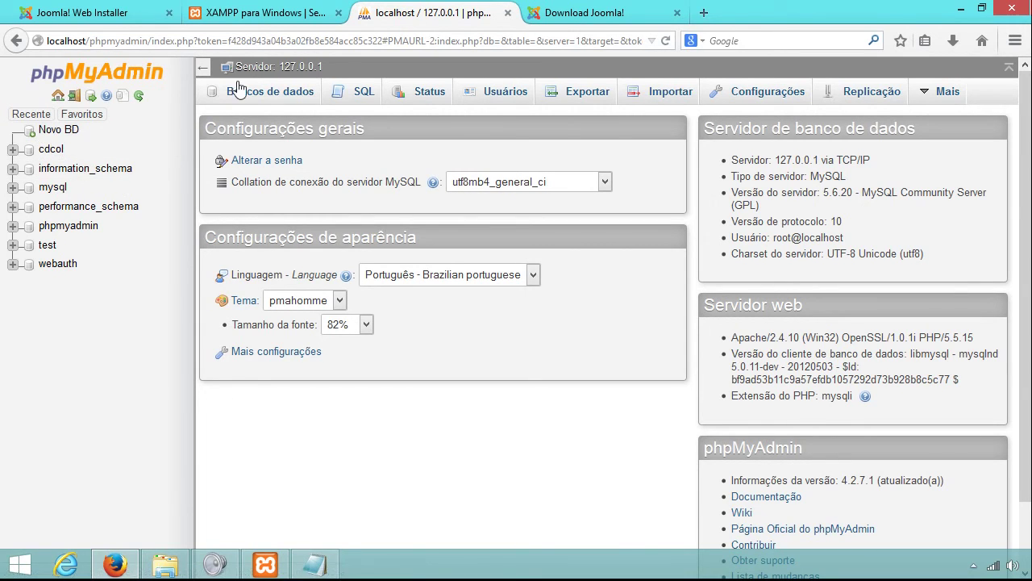
Create a database named joomla from phpMyAdmin's Bancos de dados page.
left_click(258, 99)
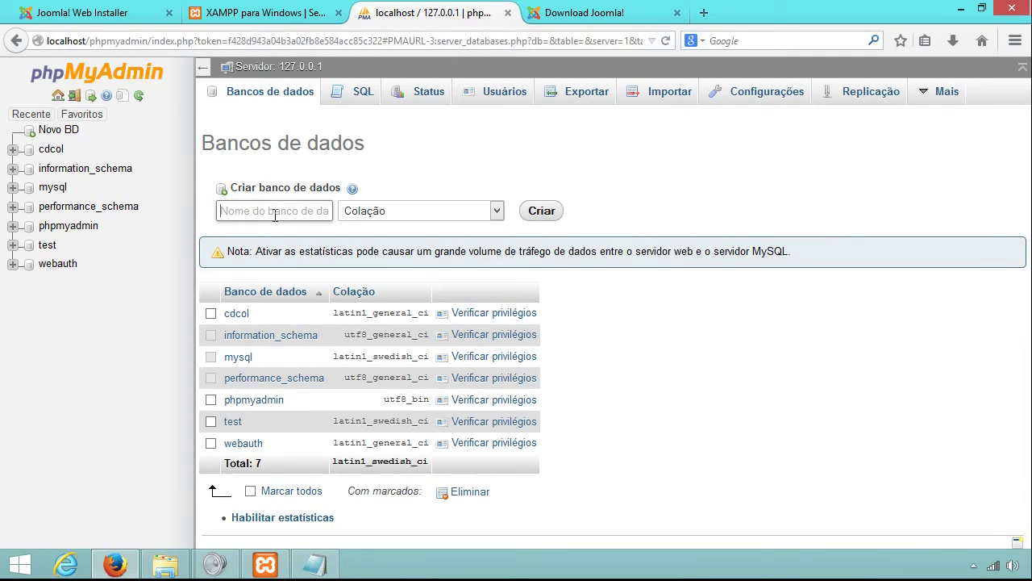
left_click(275, 214)
type("joo")
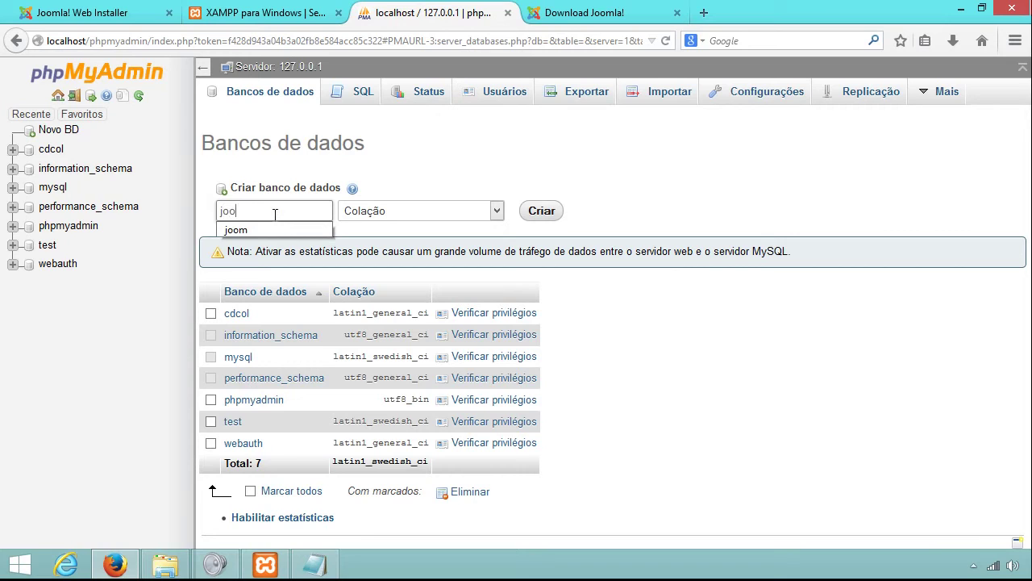
type("mla")
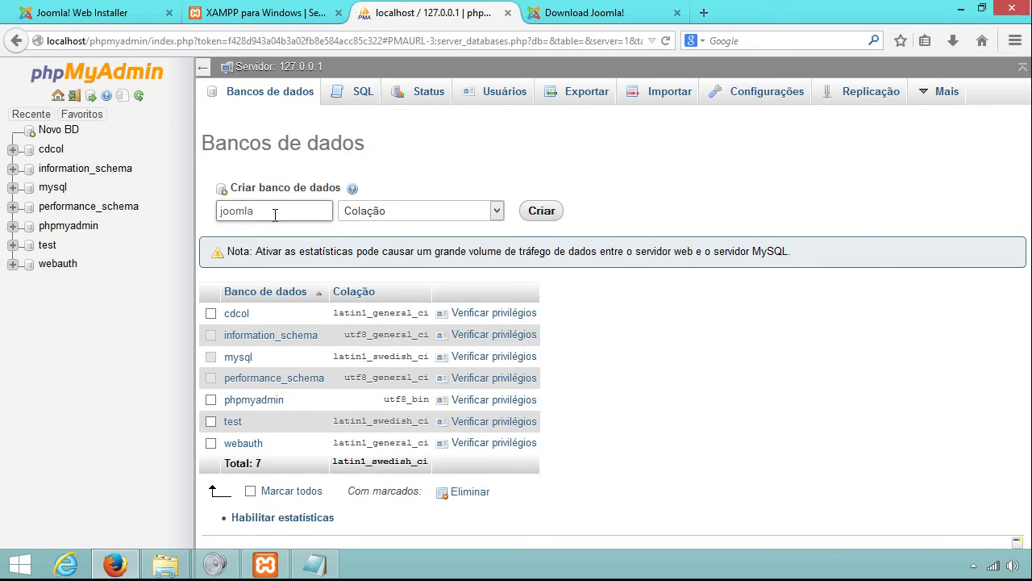
left_click(539, 211)
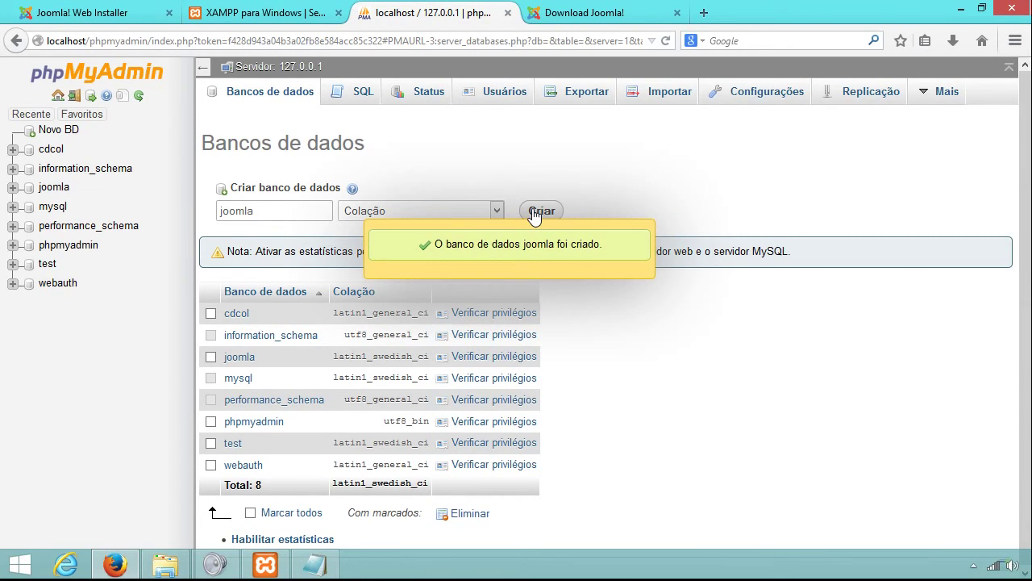
Add the heading 'Banco de Dados para o Joomla' with the line 'joomla' to the notes.
left_click(332, 566)
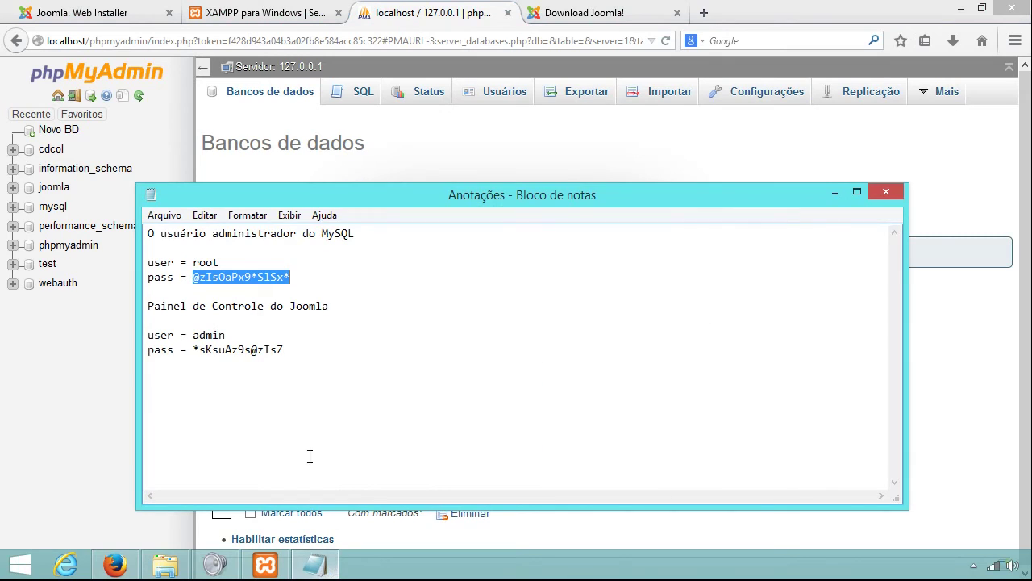
left_click(380, 307)
left_click(404, 289)
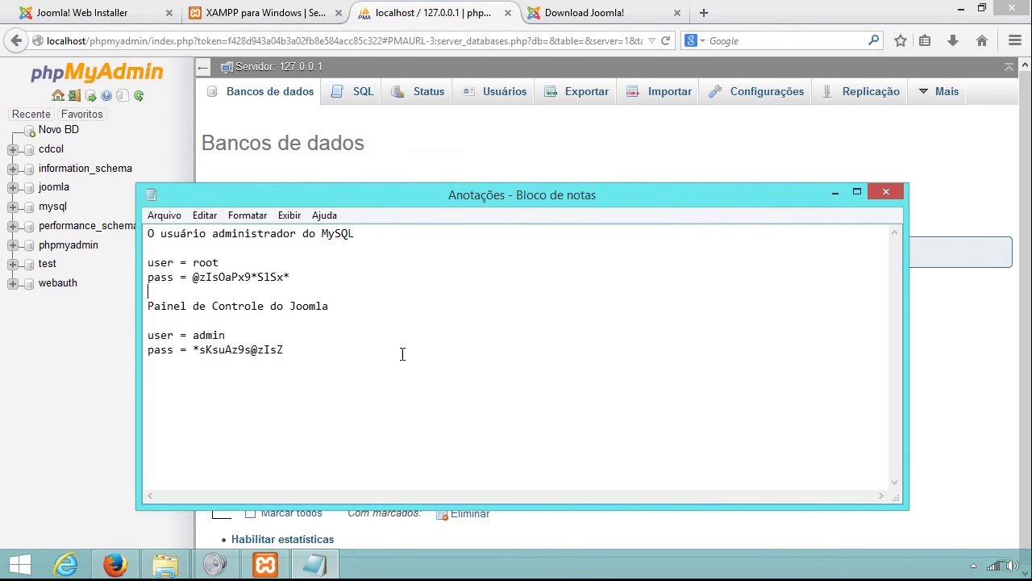
key("Return")
key("Return")
key("Up")
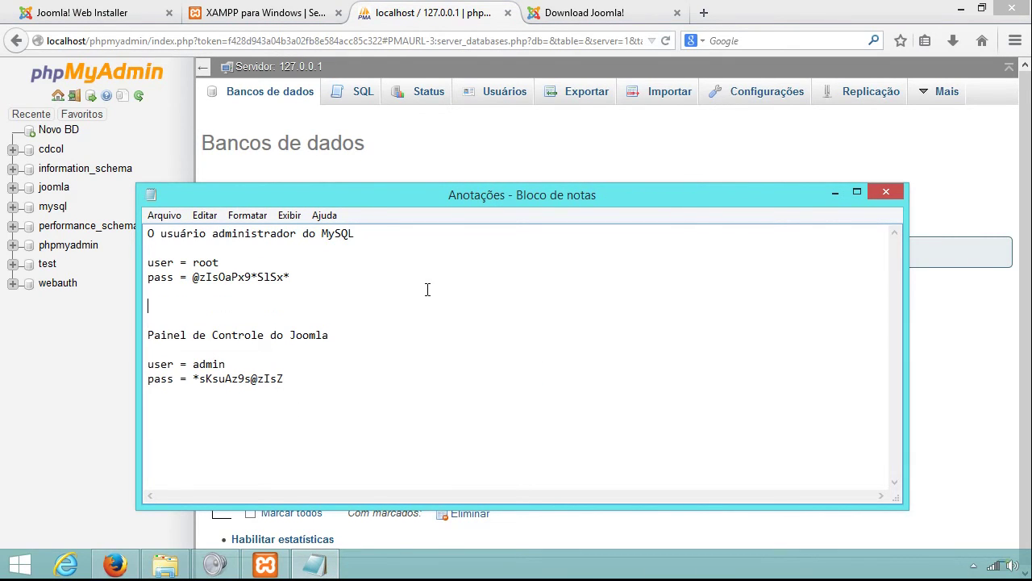
type("Banco de Dados para o Joomla")
key("Return")
key("Return")
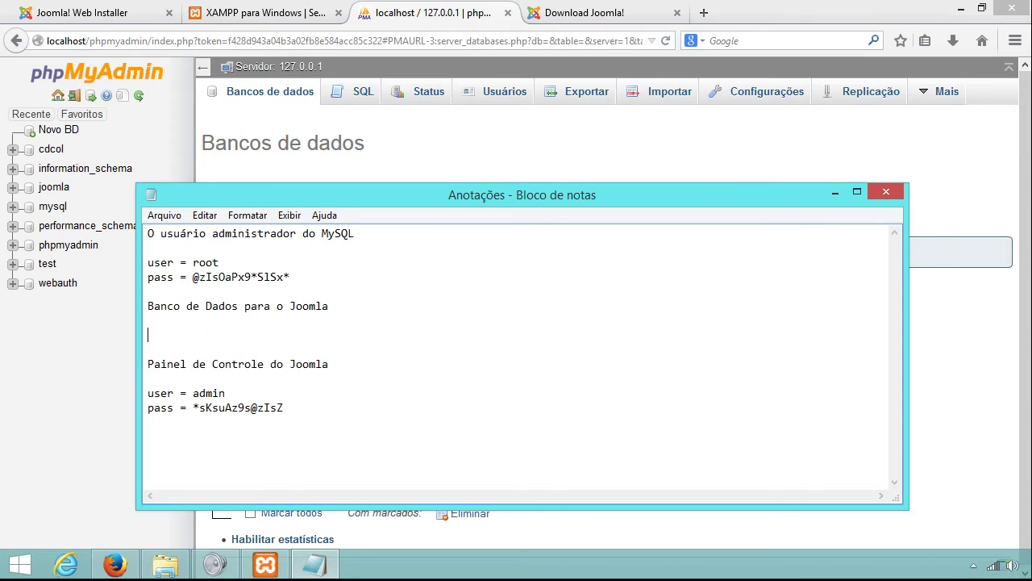
type("joomla")
double_click(153, 340)
left_click(836, 192)
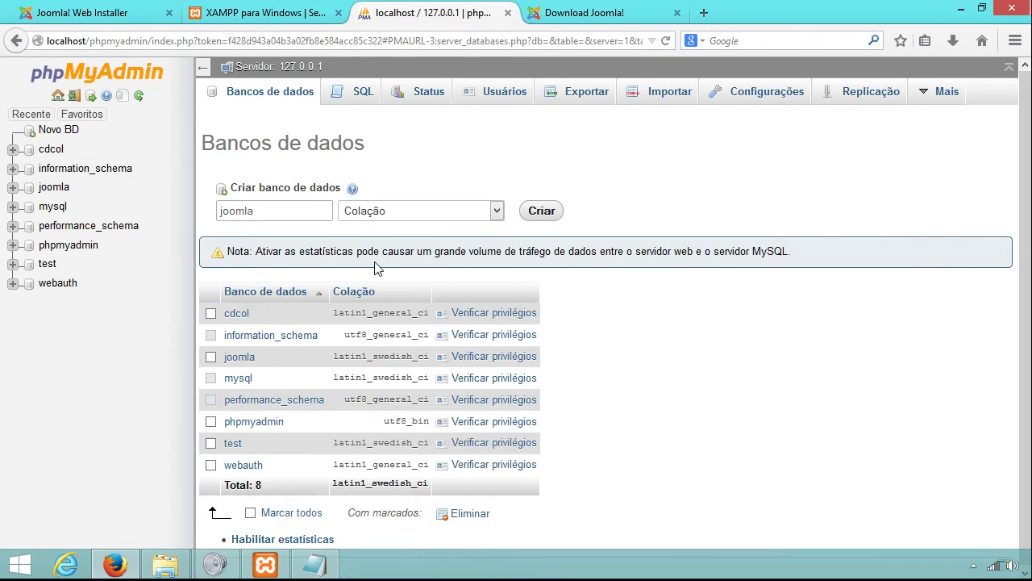
Open the empty joomla database's structure, then go back to the Joomla installer.
left_click(44, 193)
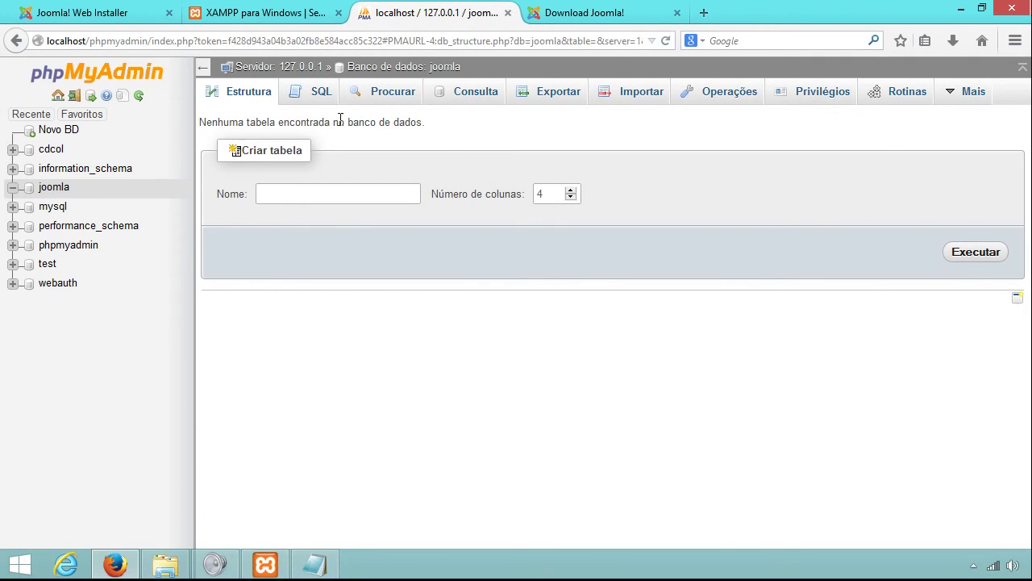
left_click(139, 10)
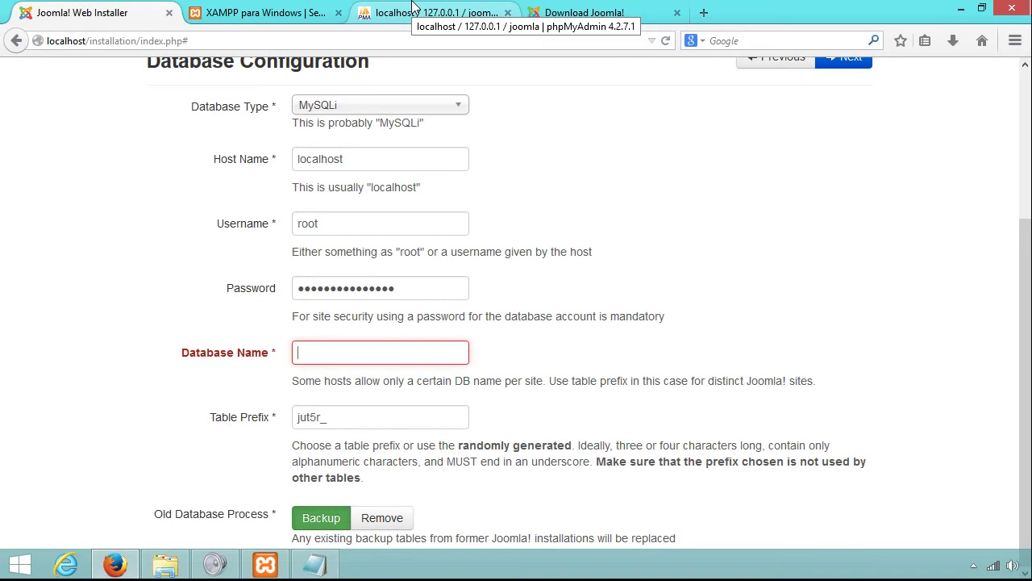
Enter joomla as Database Name, complete the table prefix jut5r_, and advance.
left_click(317, 347)
type("joomla")
left_click_drag(208, 418, 328, 416)
left_click(338, 417)
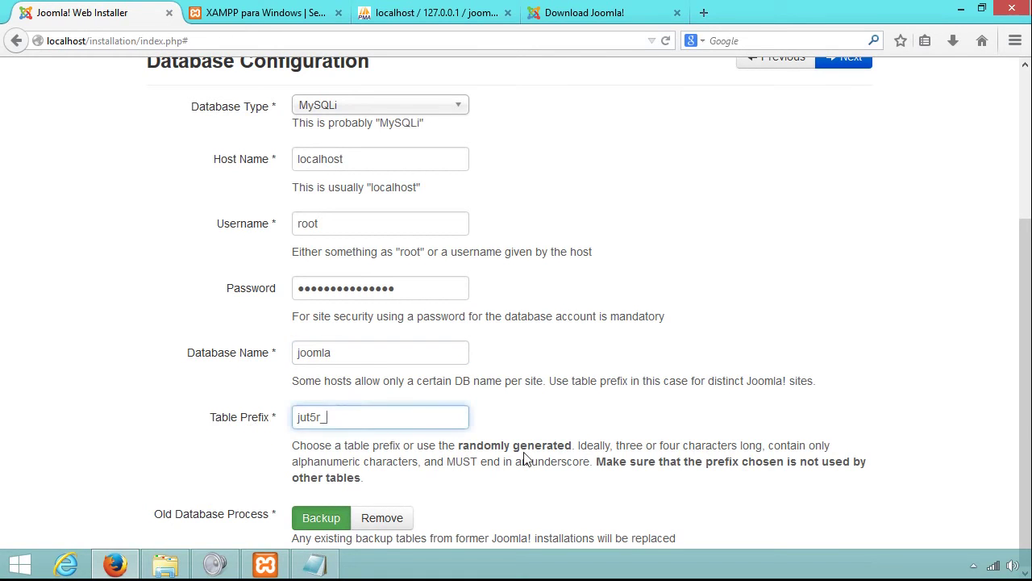
type("_")
left_click_drag(1025, 371, 905, 227)
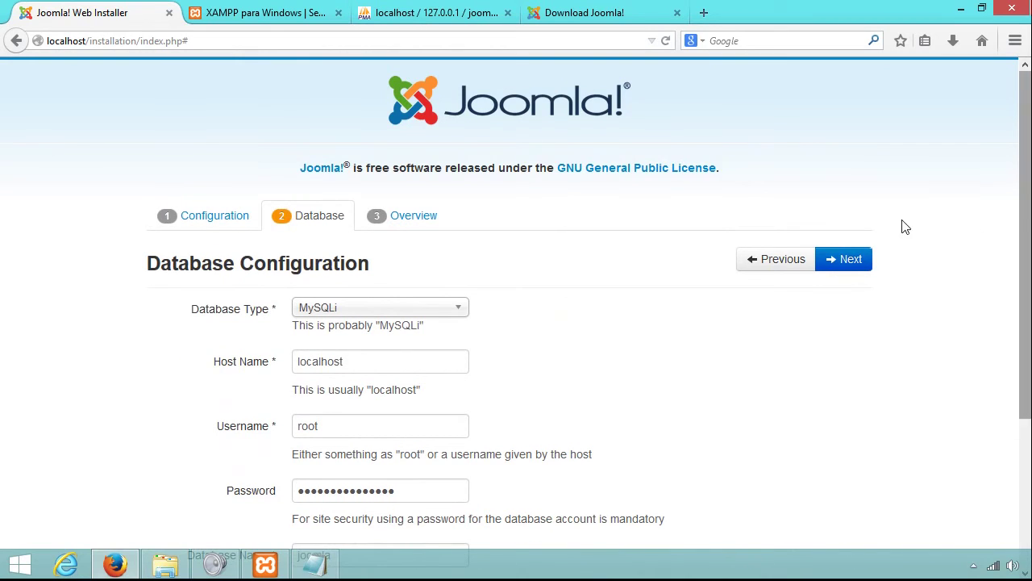
left_click(844, 266)
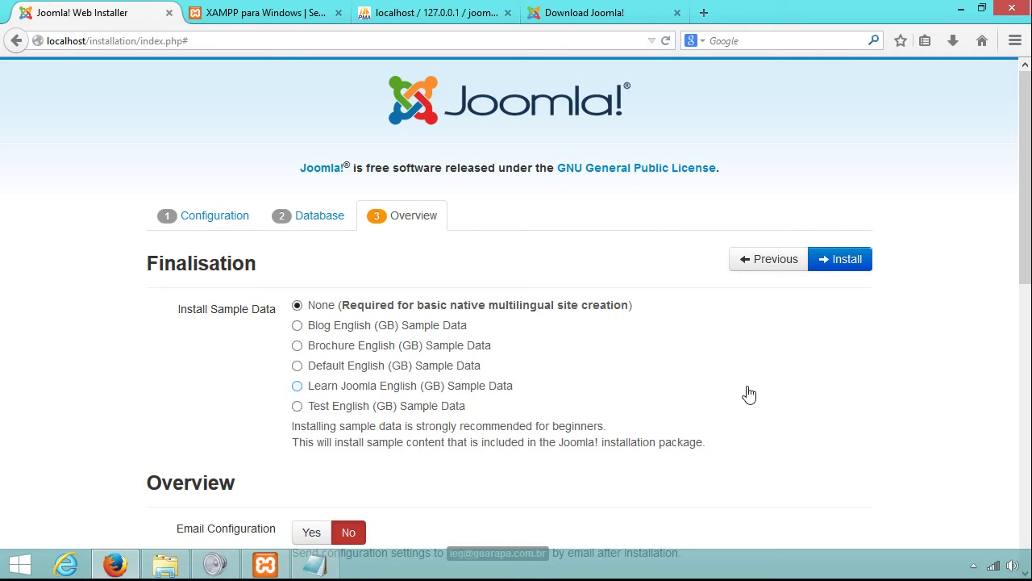
Go back and submit the wrong username 'rot', producing a 'Could not connect to MySQL' error.
left_click(780, 273)
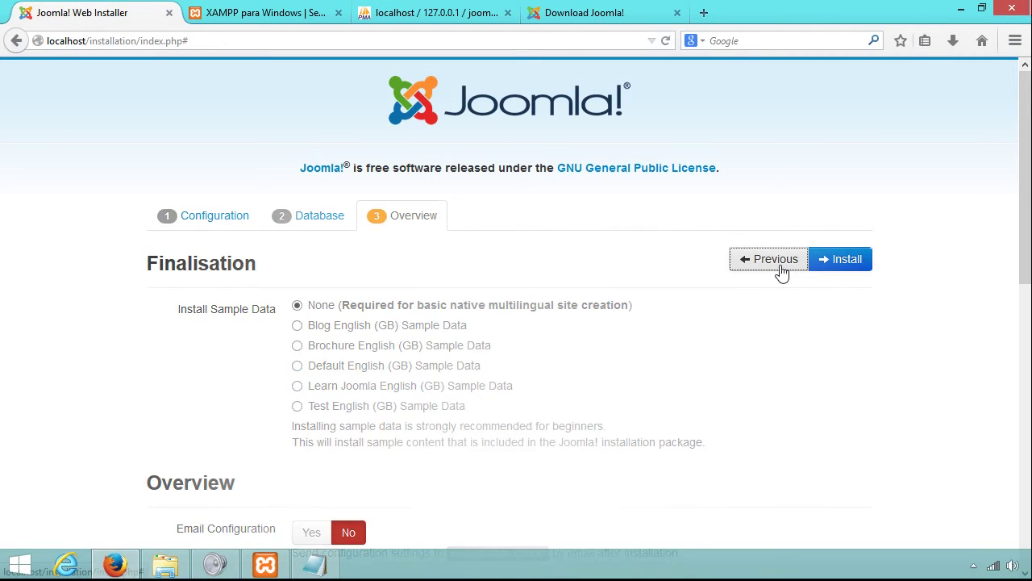
scroll(384, 345, "down", 3)
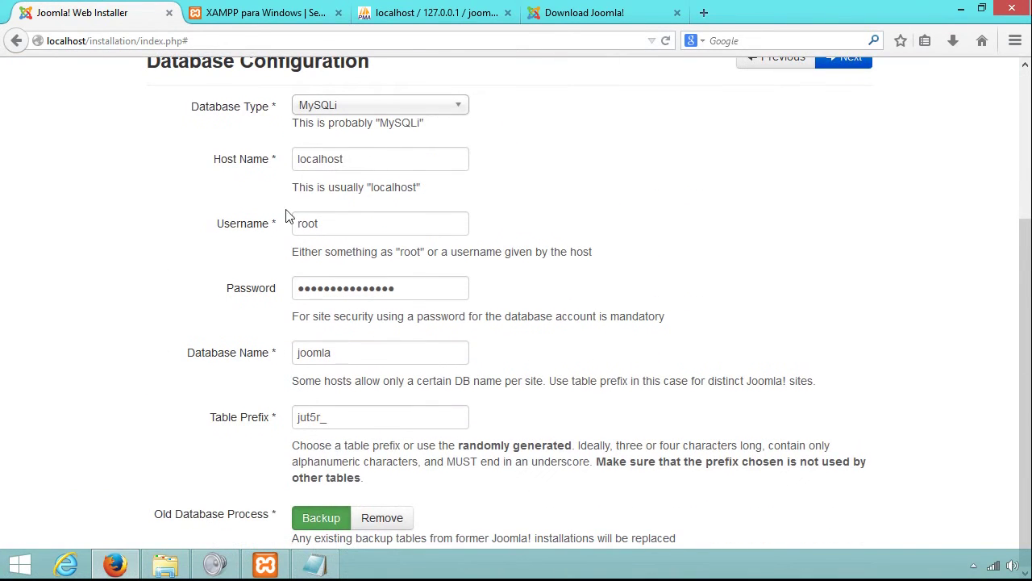
left_click(379, 231)
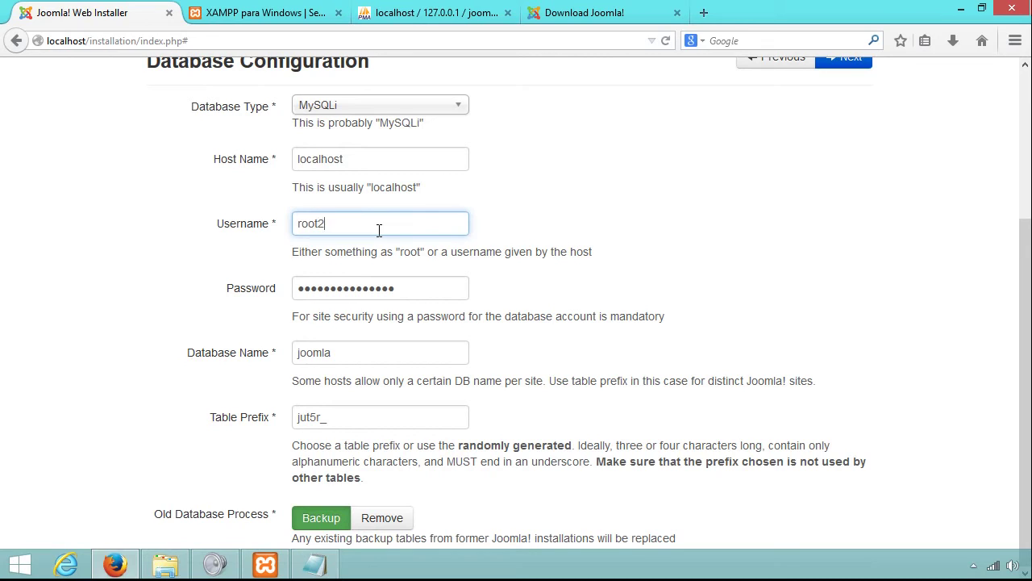
key("BackSpace")
key("BackSpace")
key("BackSpace")
type("t")
scroll(562, 223, "up", 4)
left_click(857, 265)
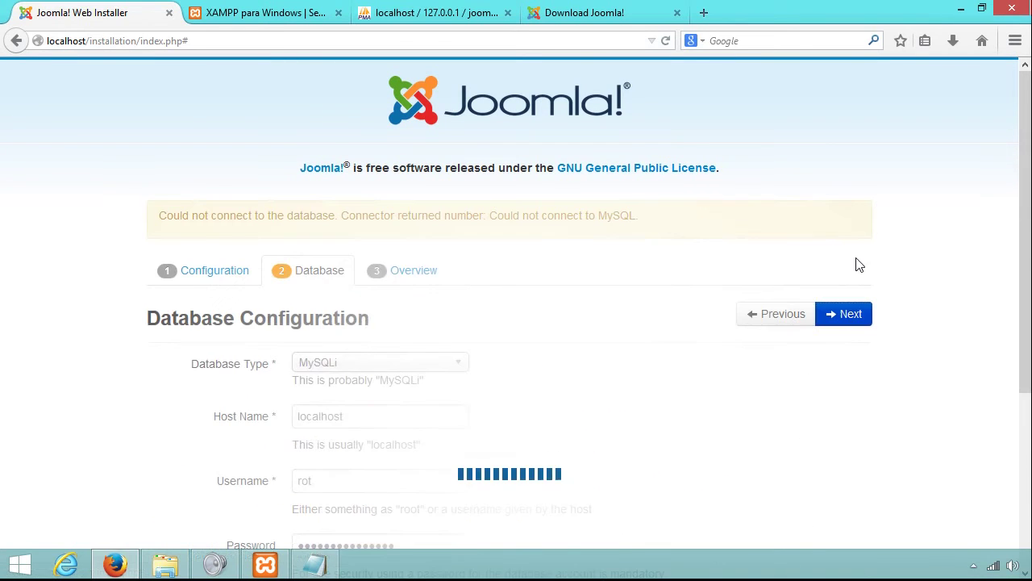
left_click_drag(161, 215, 336, 221)
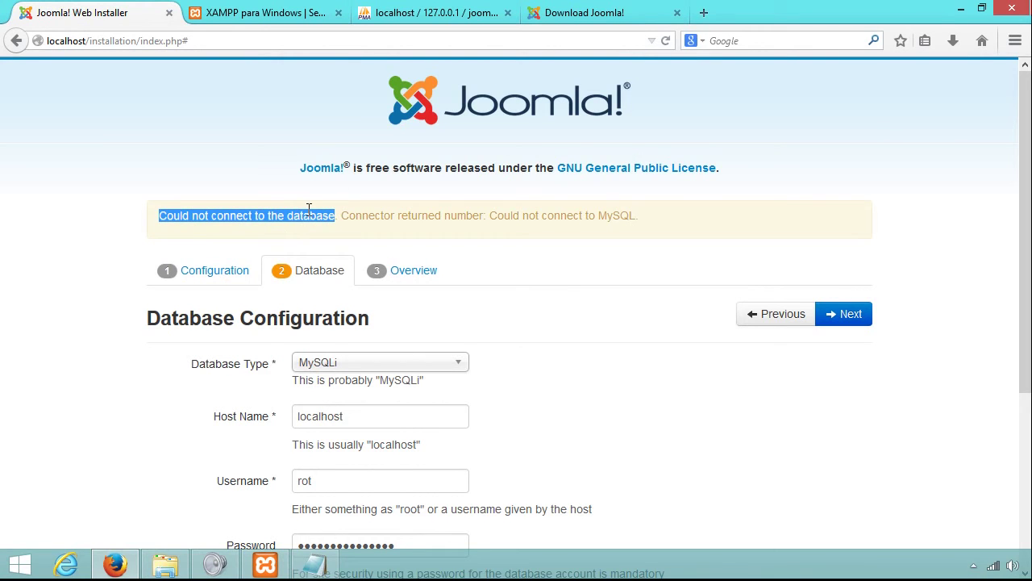
Restore the username to root and resubmit to reach the Overview step again.
scroll(371, 242, "down", 3)
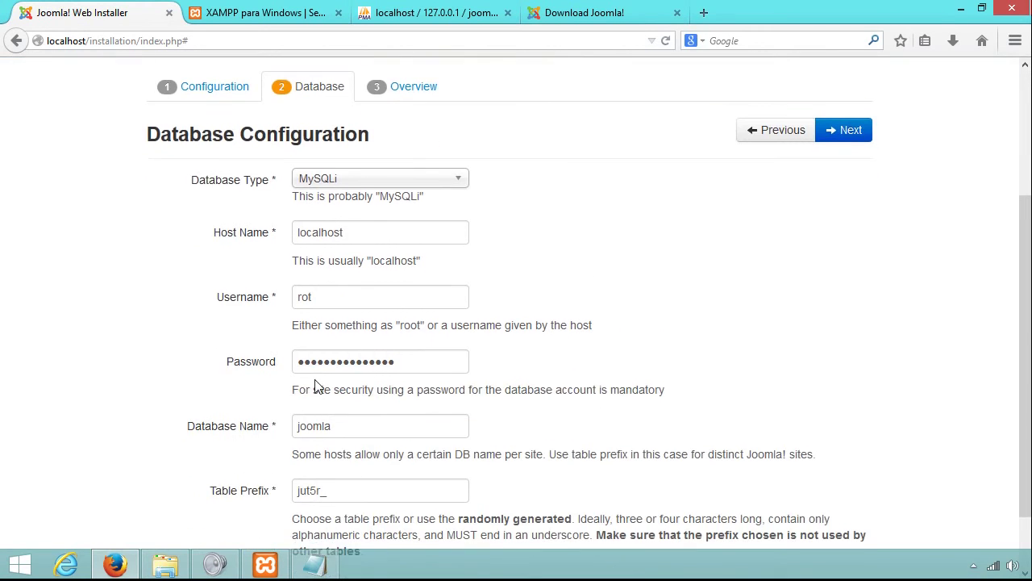
left_click(302, 297)
type("o")
left_click(497, 311)
left_click(329, 301)
left_click(410, 370)
left_click(393, 434)
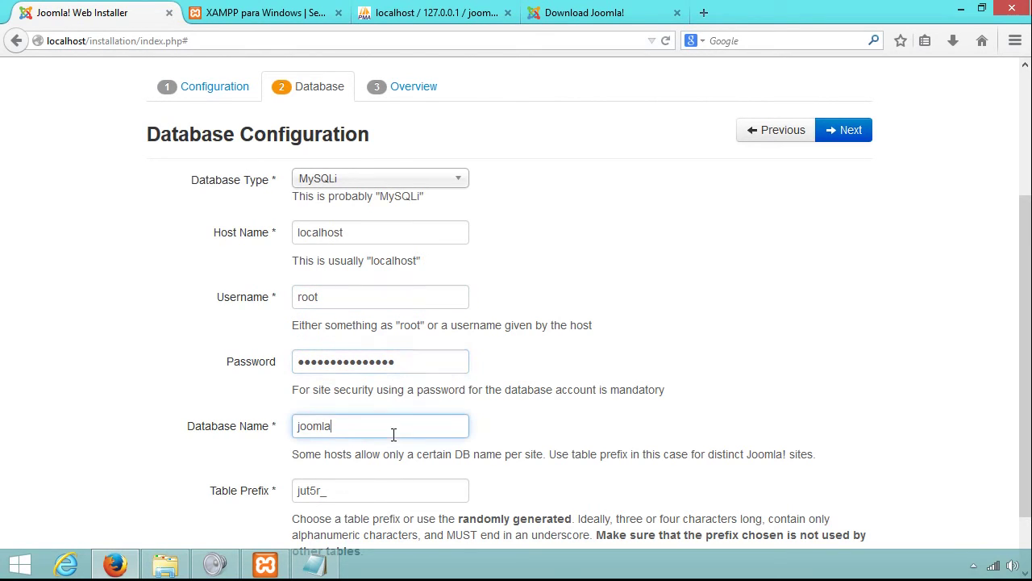
left_click(409, 368)
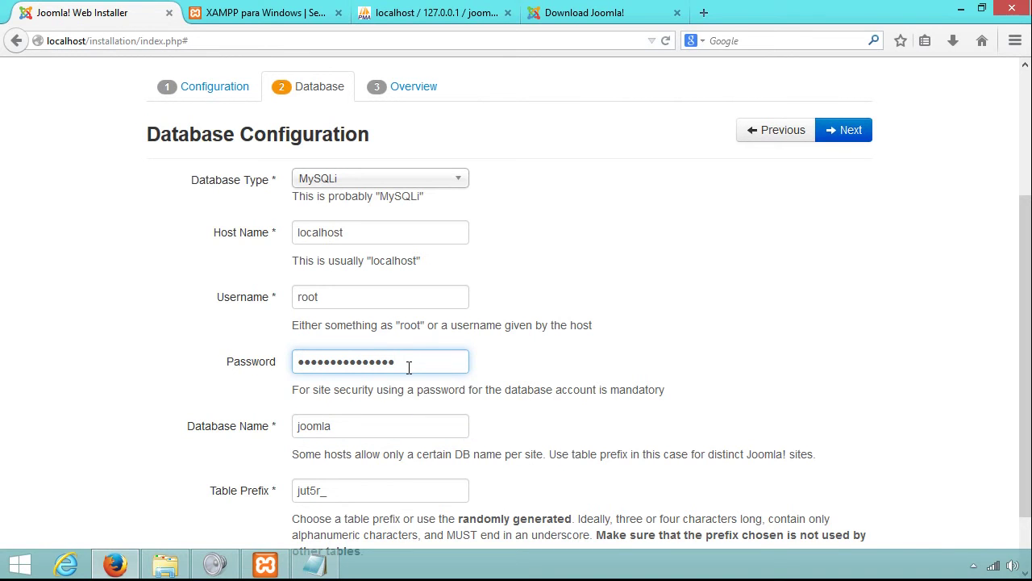
key("Return")
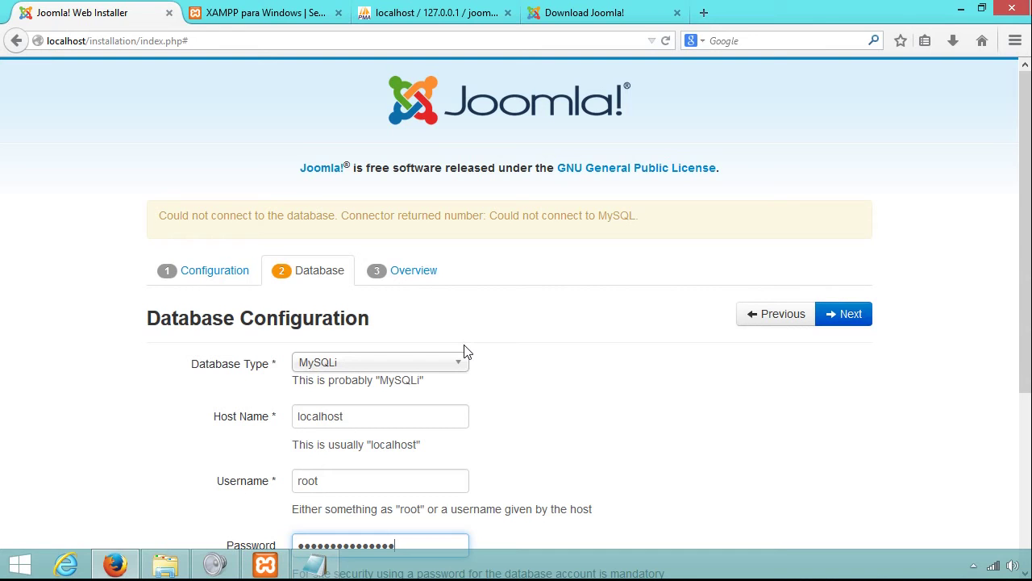
left_click(844, 323)
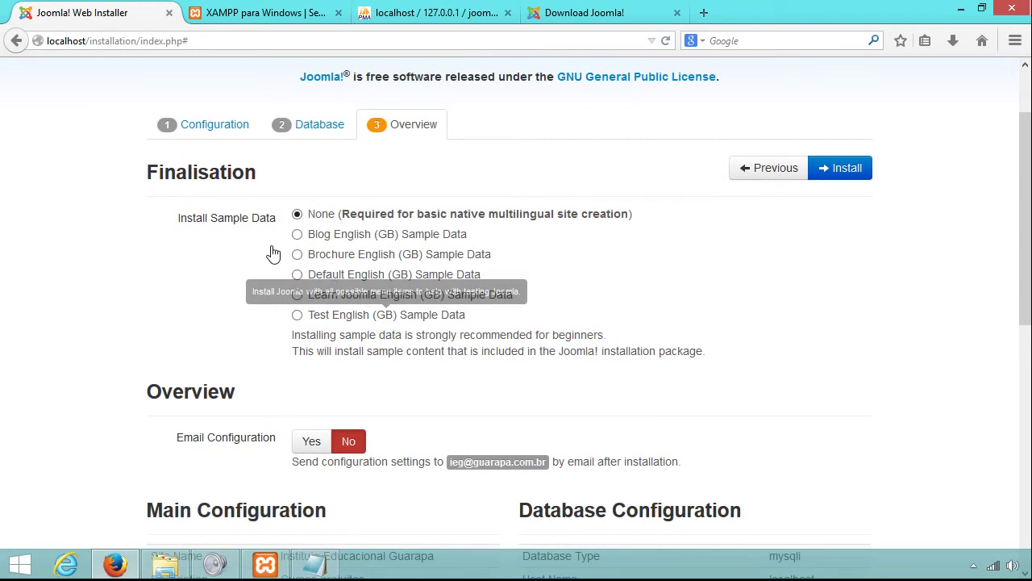
scroll(489, 229, "down", 1)
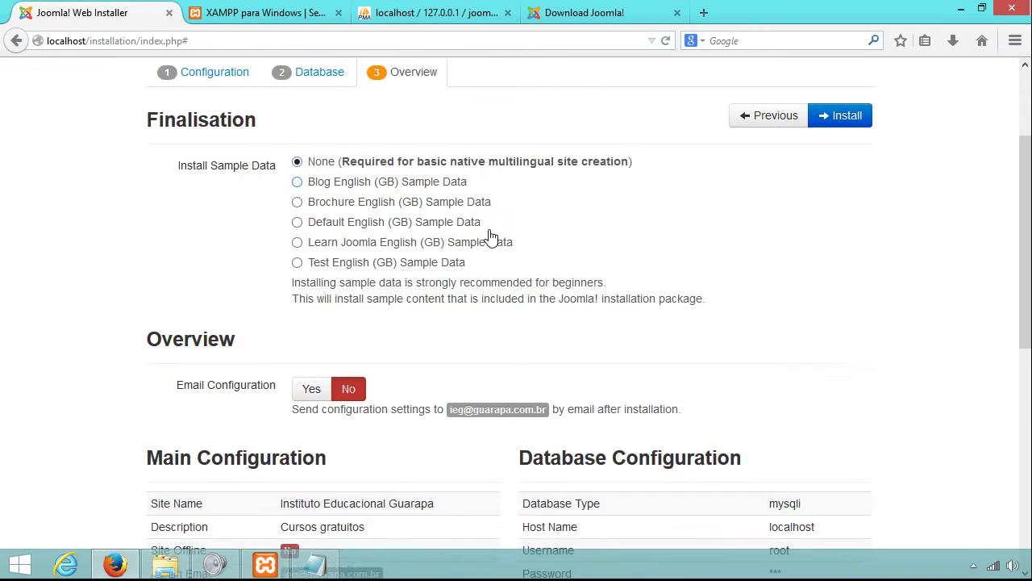
scroll(489, 234, "down", 4)
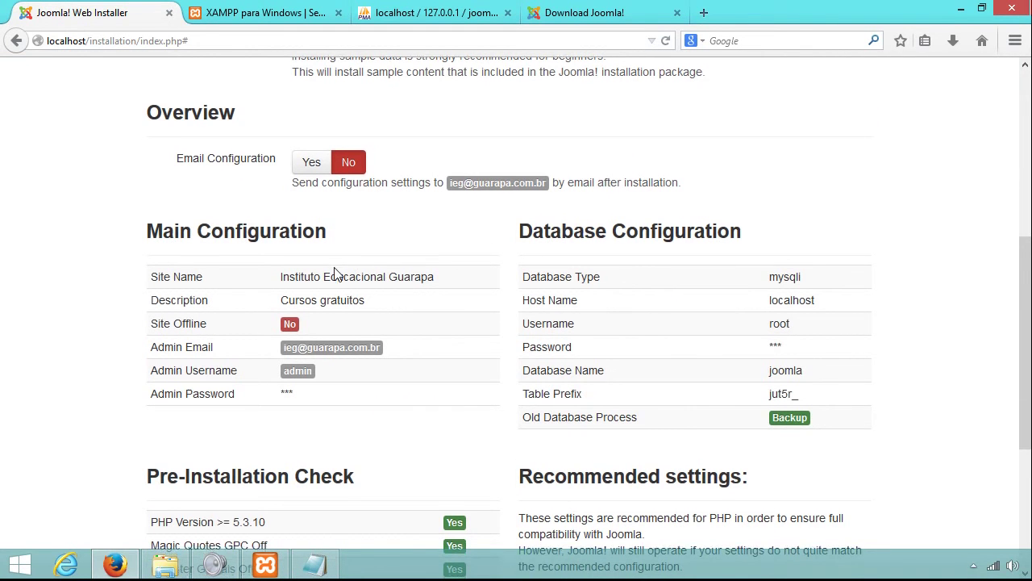
scroll(335, 275, "down", 3)
scroll(281, 188, "up", 2)
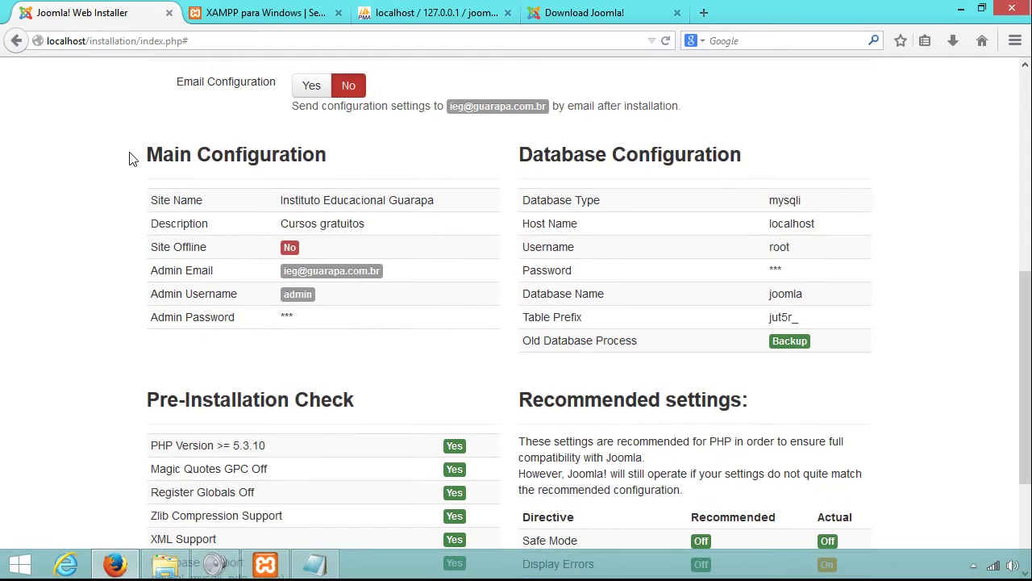
mouse_move(142, 156)
left_mouse_down()
mouse_move(350, 141)
mouse_move(157, 146)
left_mouse_up()
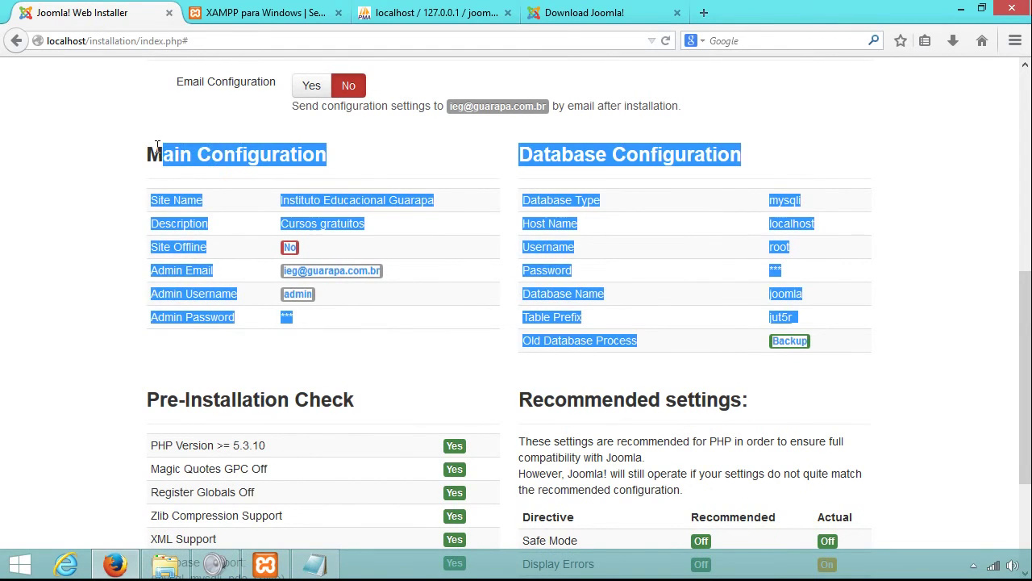
left_click(157, 146)
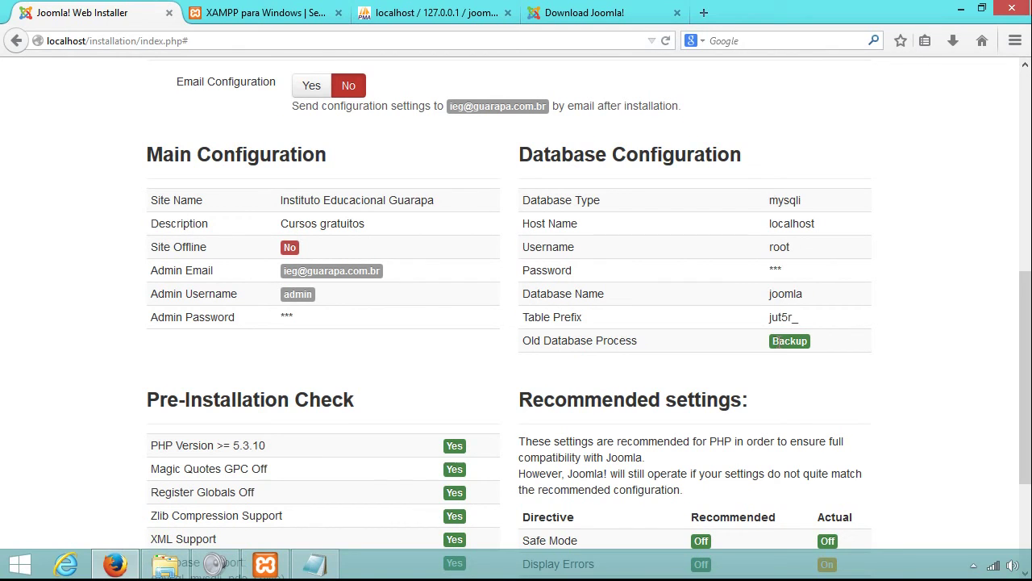
scroll(416, 401, "down", 5)
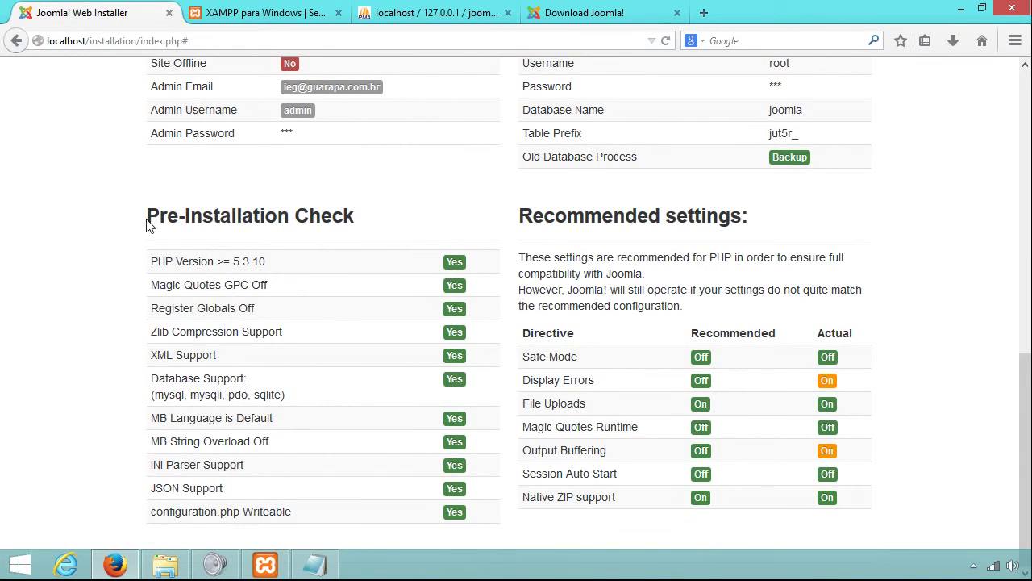
left_click_drag(144, 222, 210, 219)
left_click(242, 221)
left_click_drag(690, 345, 777, 339)
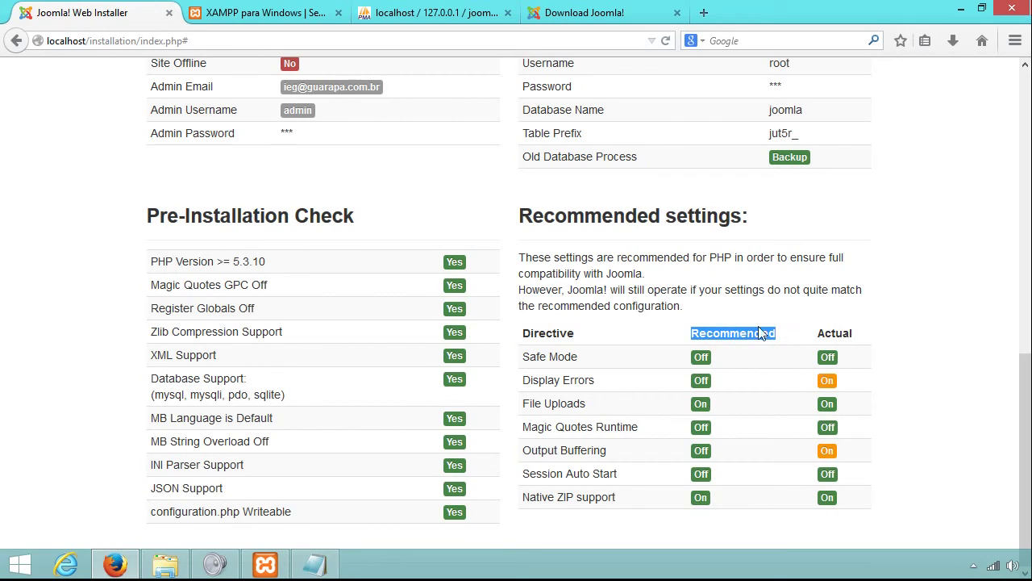
left_click(751, 351)
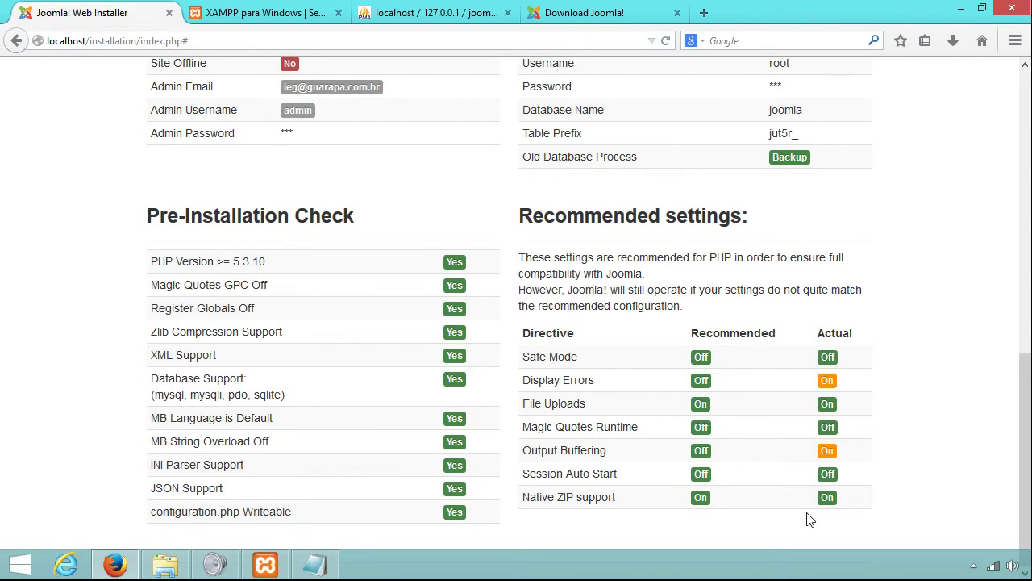
double_click(826, 380)
double_click(827, 451)
Copy the word 'Display' from the installer's Display Errors setting.
left_click(258, 575)
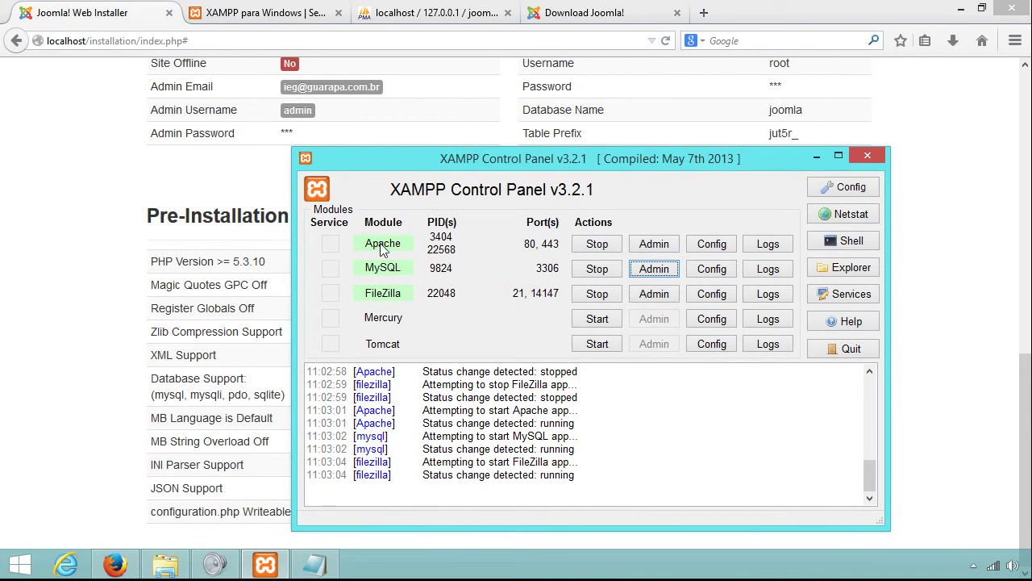
left_click(708, 250)
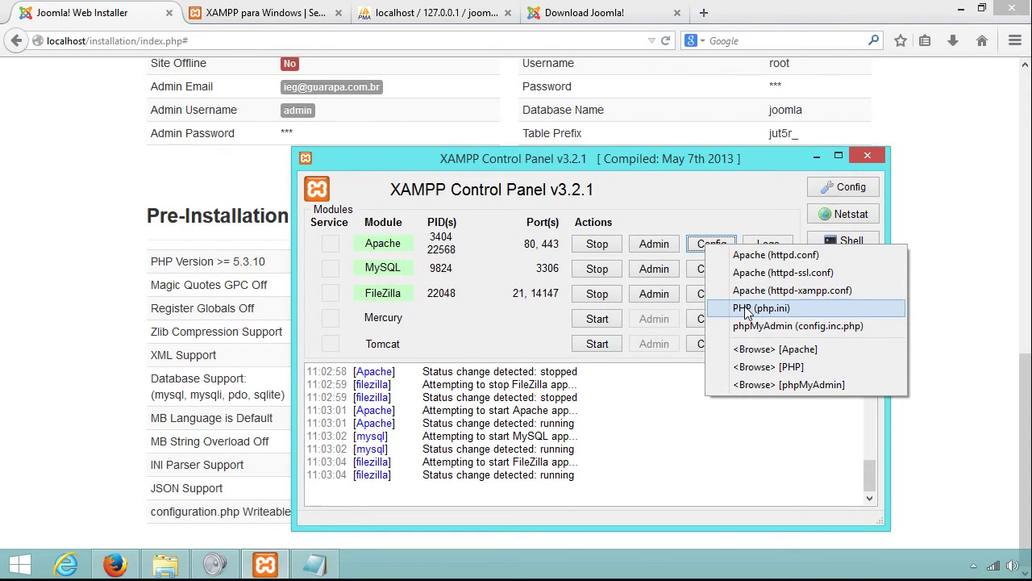
left_click(945, 331)
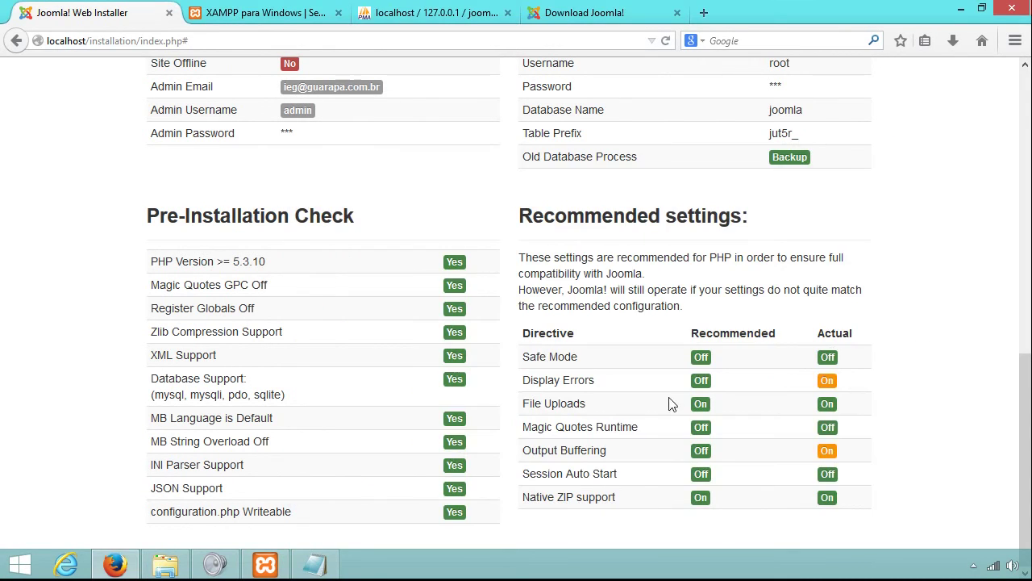
double_click(540, 382)
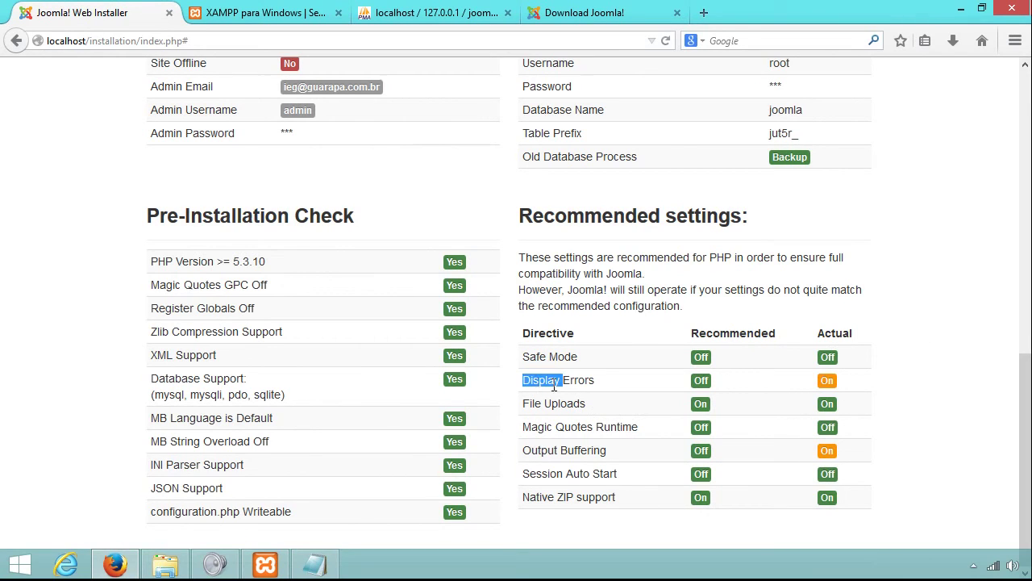
right_click(550, 377)
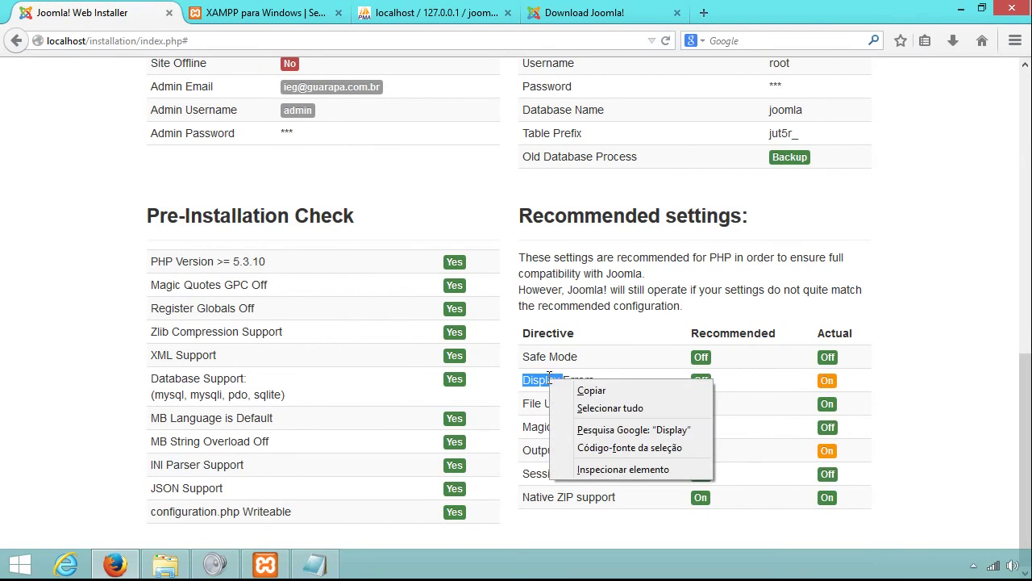
left_click(561, 390)
Open php.ini from the Apache Config menu in XAMPP Control Panel.
left_click(321, 571)
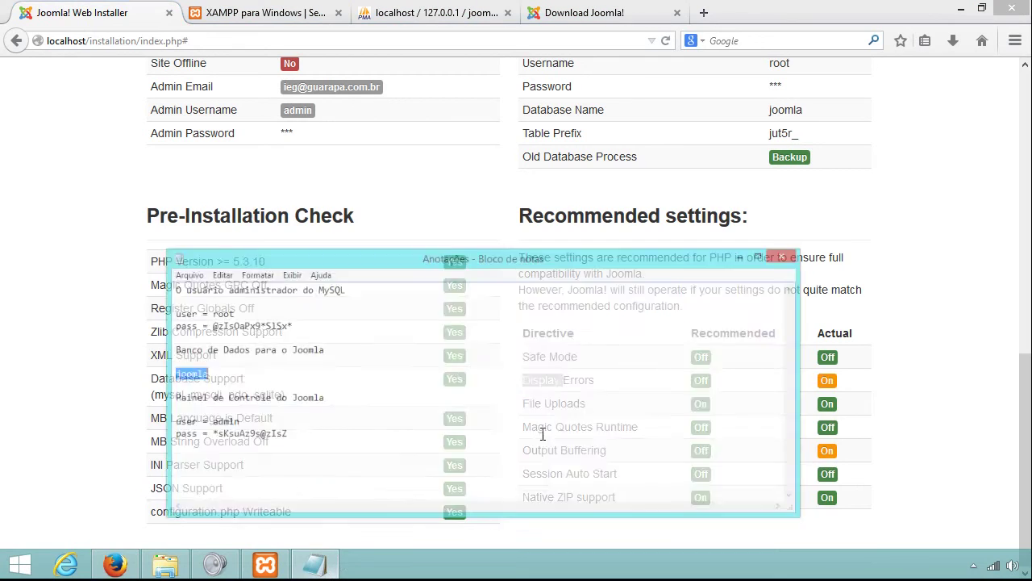
left_click(835, 193)
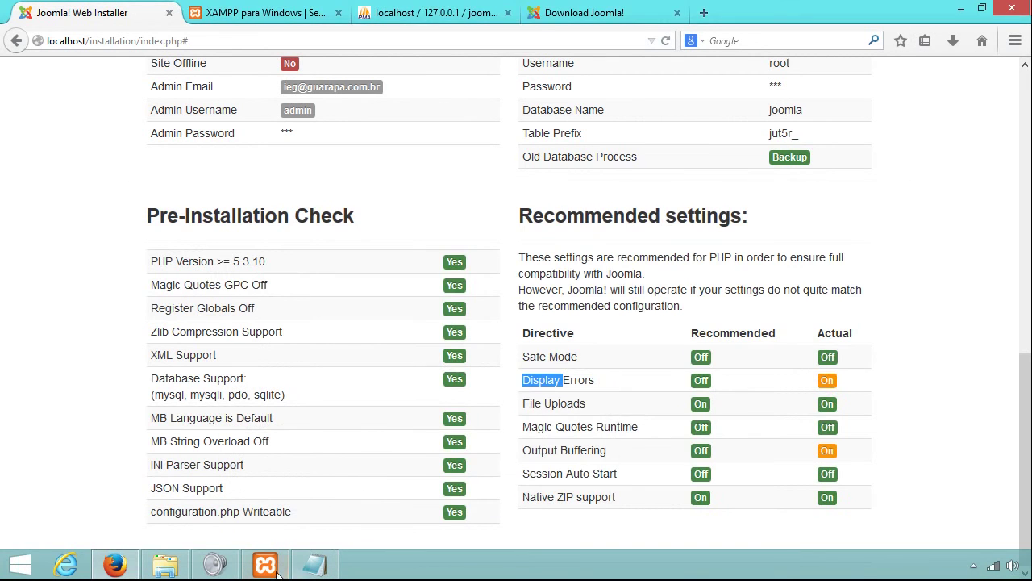
left_click(265, 565)
left_click(709, 245)
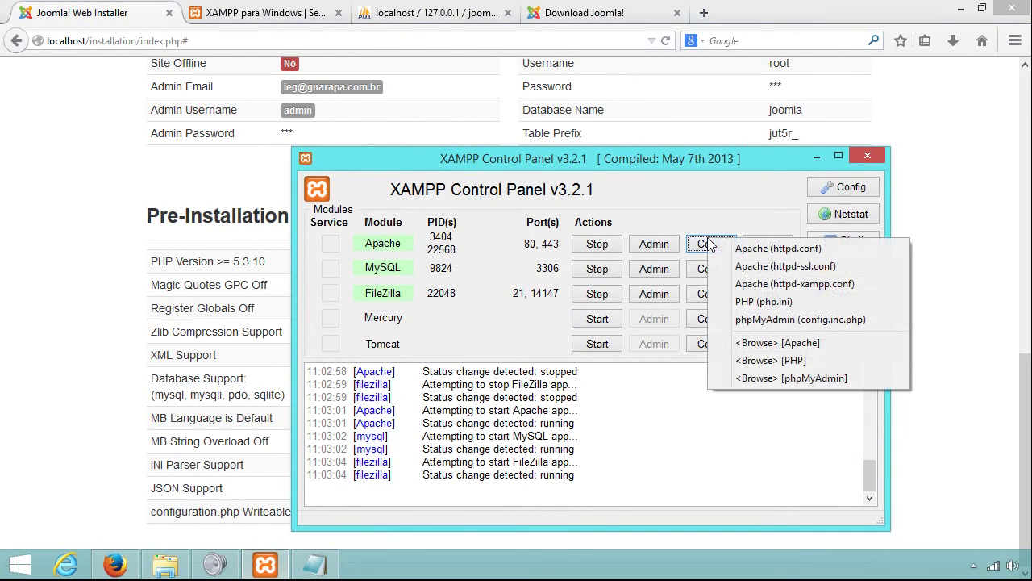
left_click(750, 305)
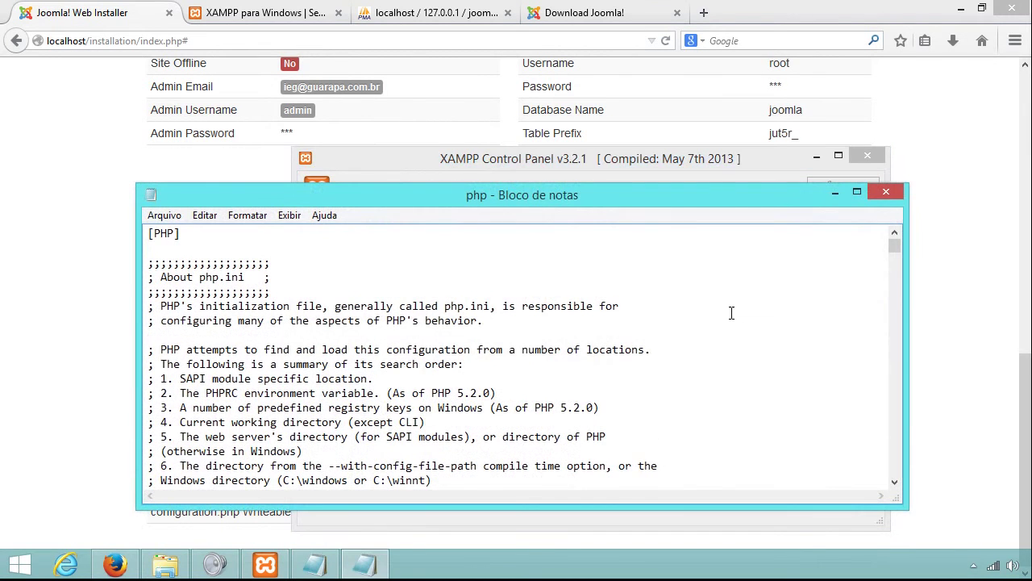
Find the display_errors entry in php.ini and copy the name display_errors.
left_click_drag(517, 198, 543, 154)
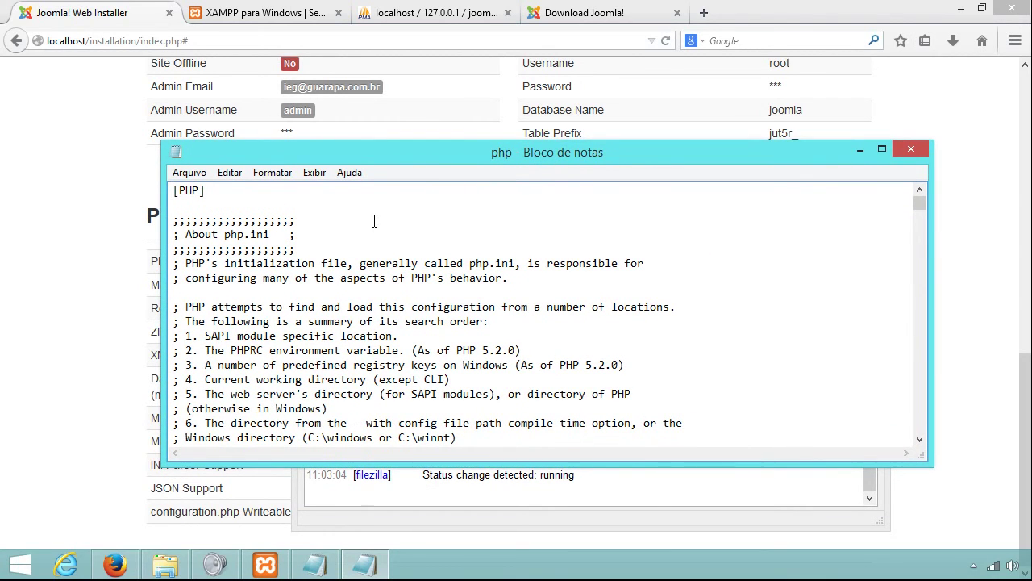
key("ctrl+f")
type("Display")
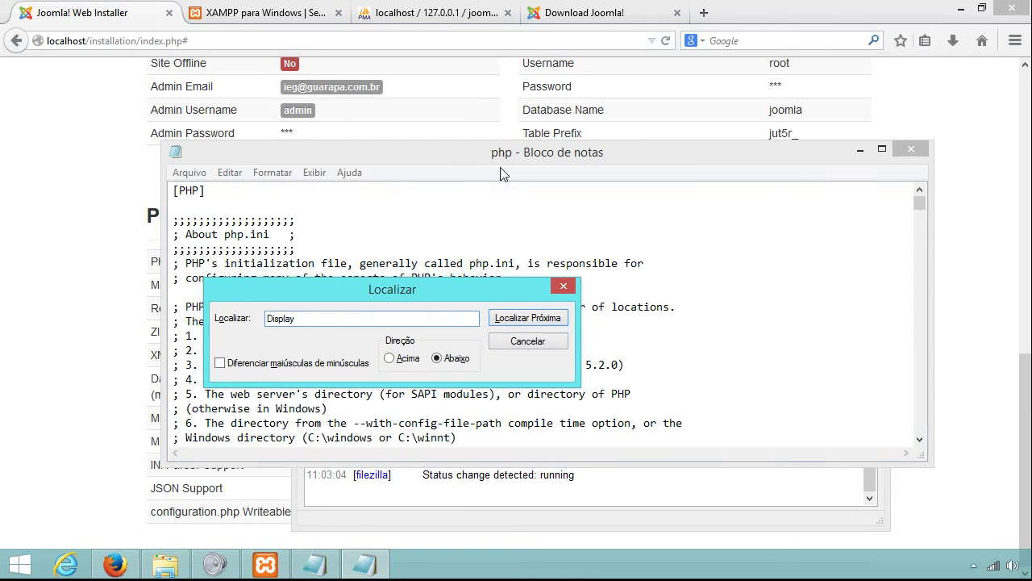
left_click(534, 320)
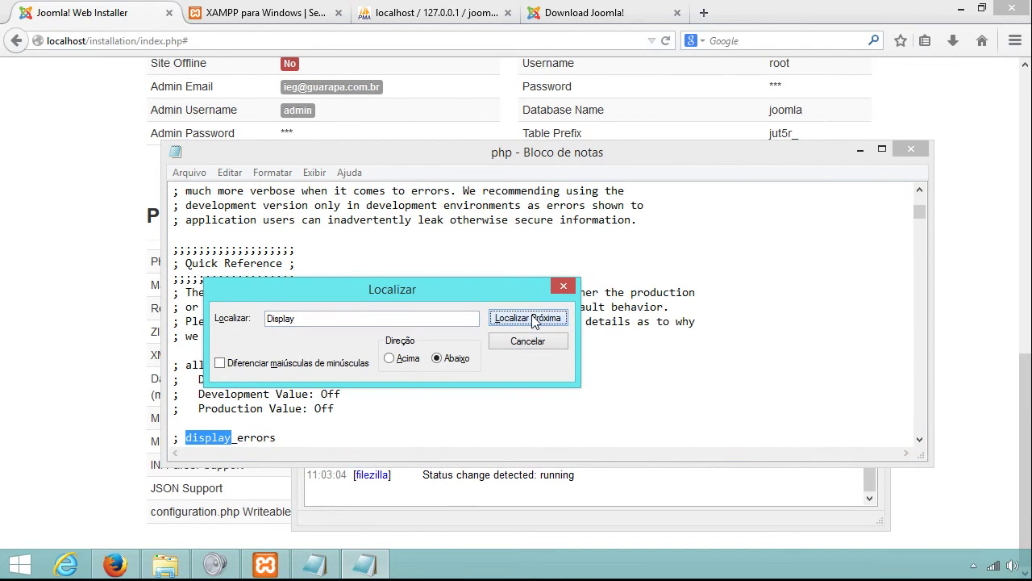
left_click(516, 345)
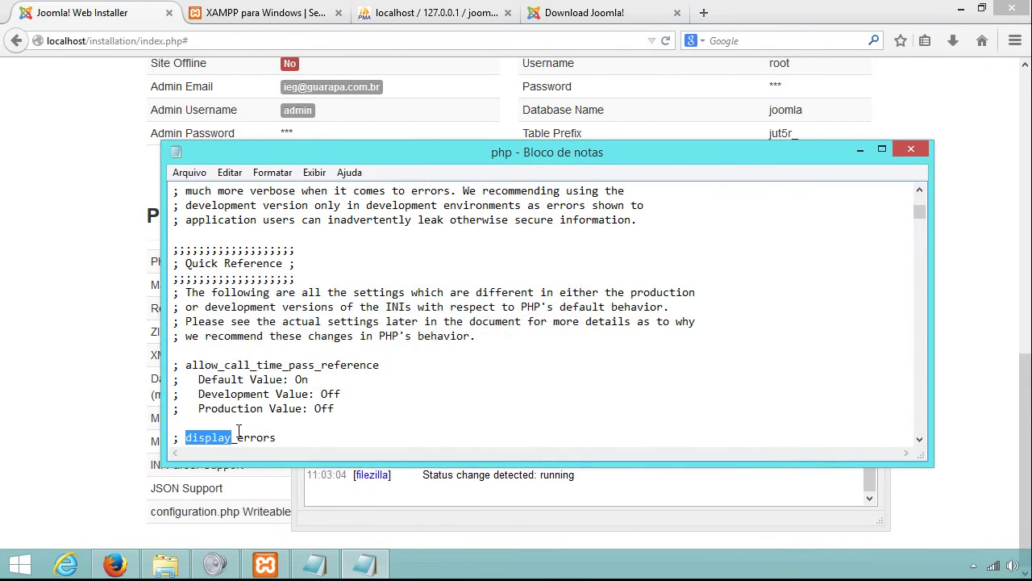
left_click(186, 436)
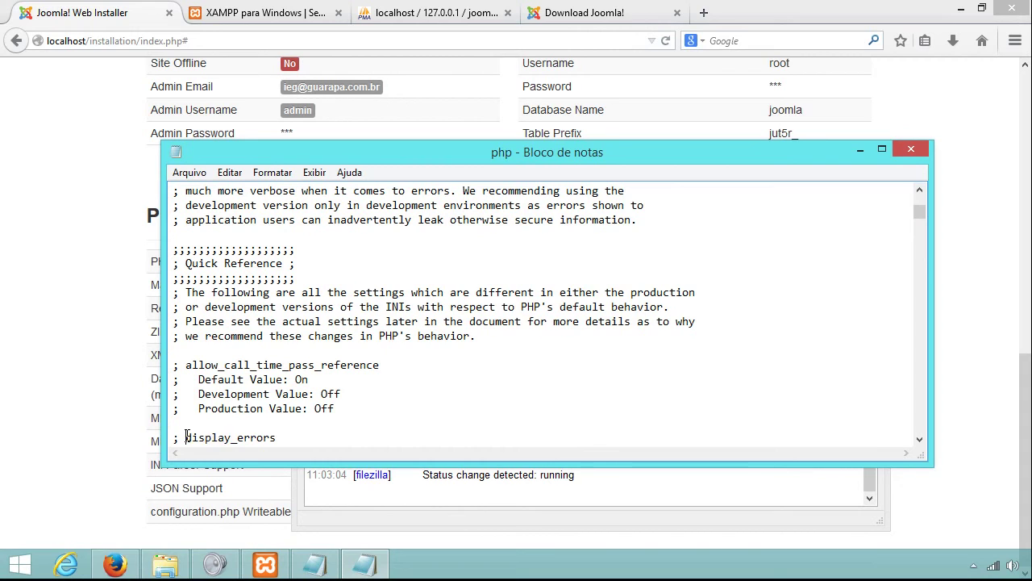
left_click_drag(186, 436, 274, 433)
right_click(271, 439)
left_click(319, 269)
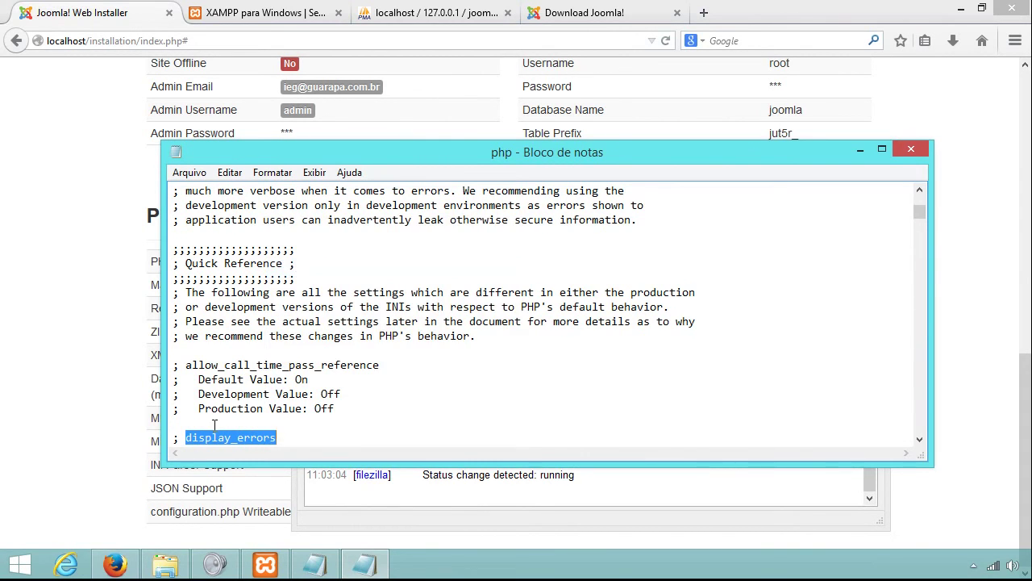
left_click(181, 437)
key("shift+Left")
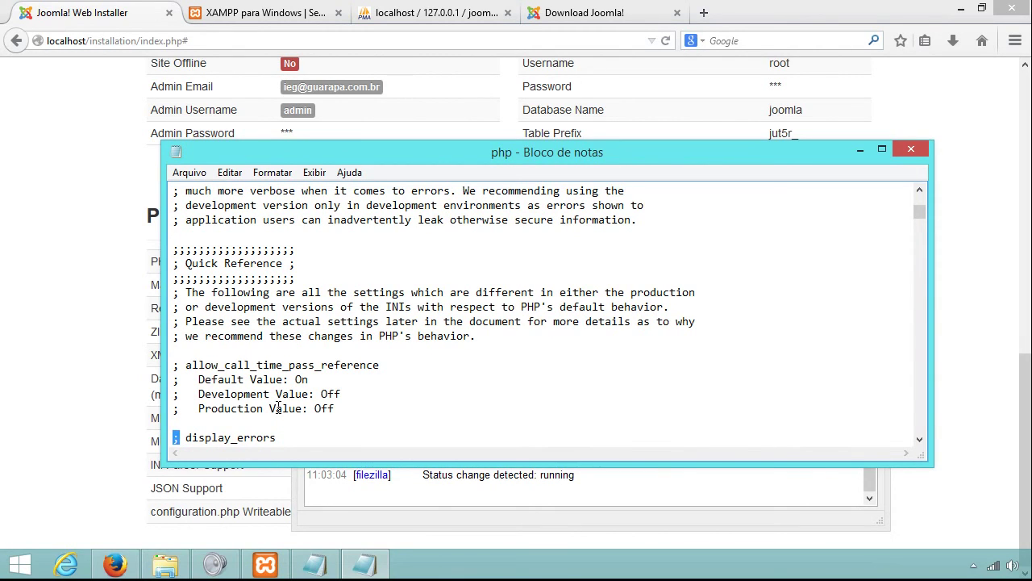
key("Right")
Search down to the active display_errors=On line and change its value to Off.
key("ctrl+f")
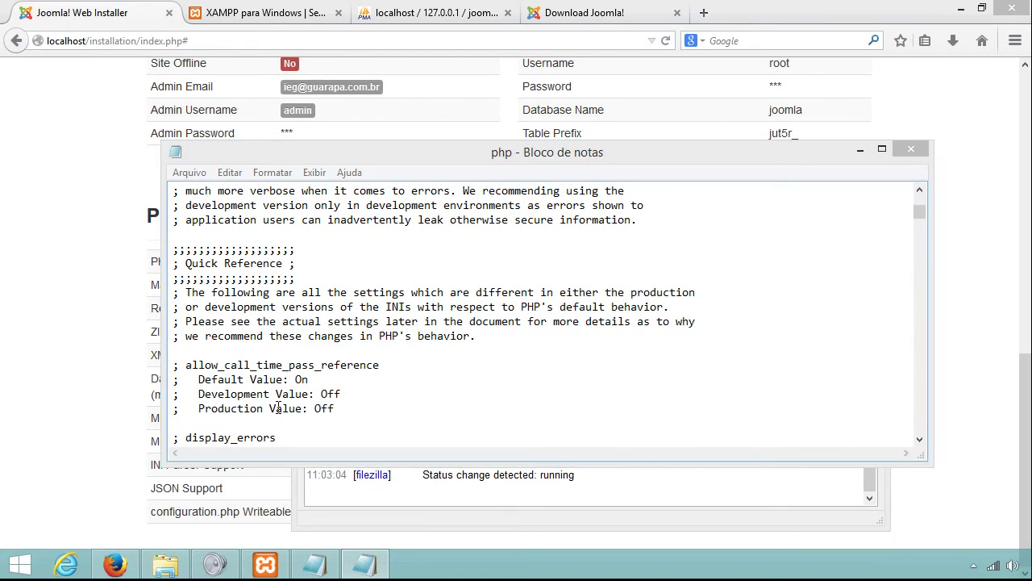
key("Right")
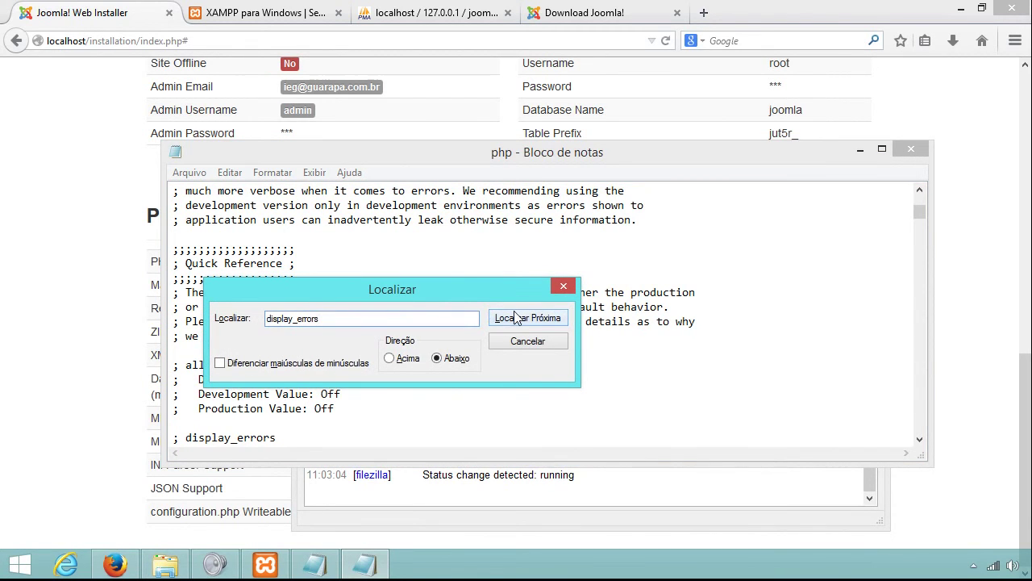
left_click(516, 318)
left_click(516, 318)
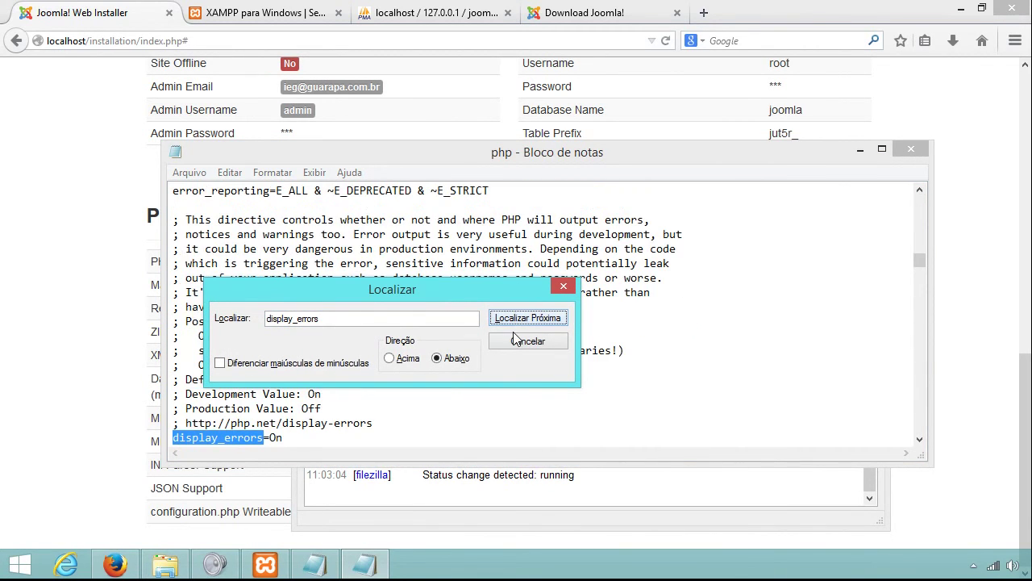
left_click(517, 342)
left_click(180, 437)
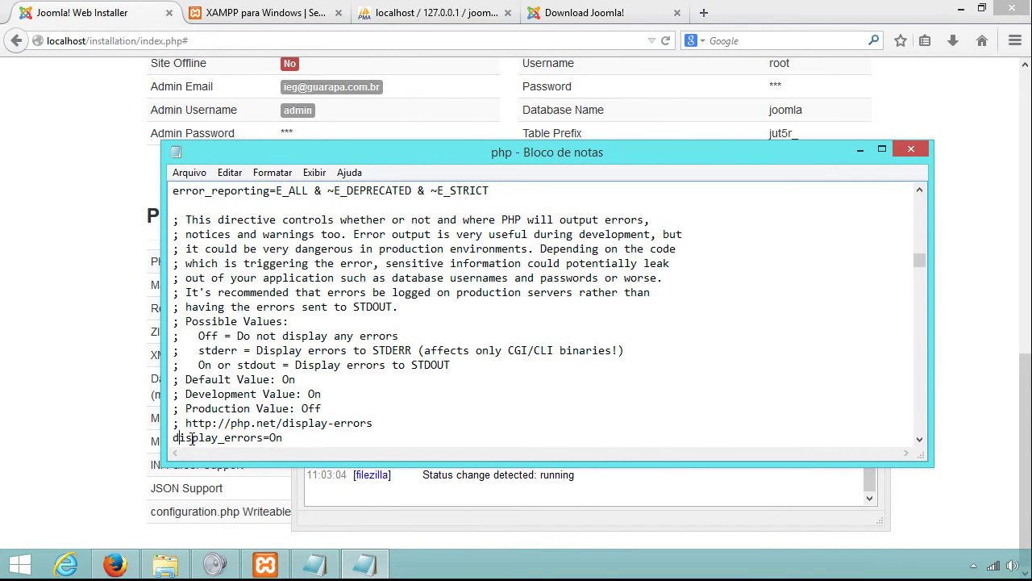
key("shift+Left")
key("shift+Left")
type("O")
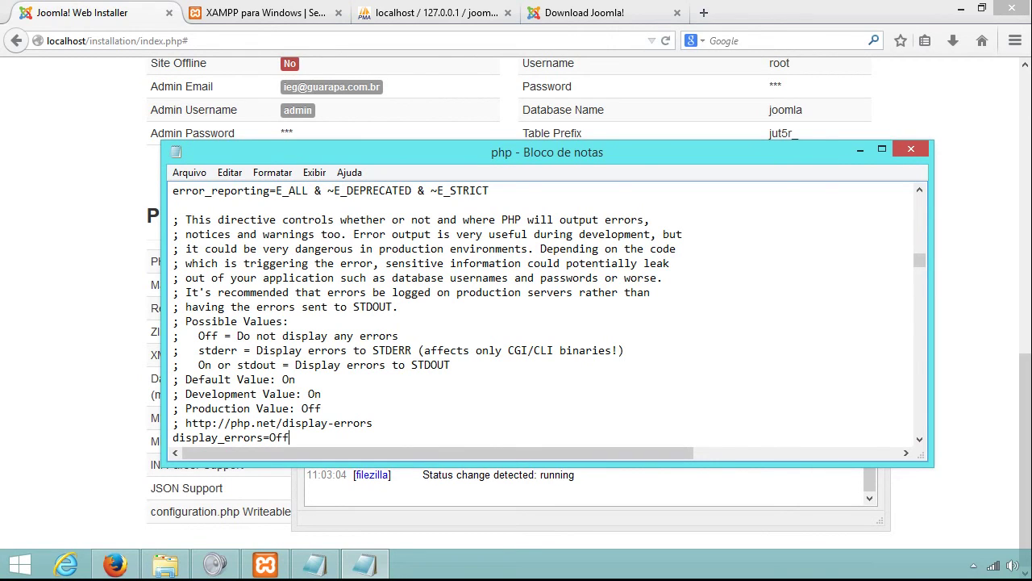
left_click_drag(276, 437, 269, 437)
left_click(263, 437)
left_click_drag(264, 437, 269, 437)
left_click(275, 437)
left_click_drag(270, 437, 289, 437)
Copy the word 'Output' from the installer's Output Buffering setting and return to php.ini.
left_click(982, 456)
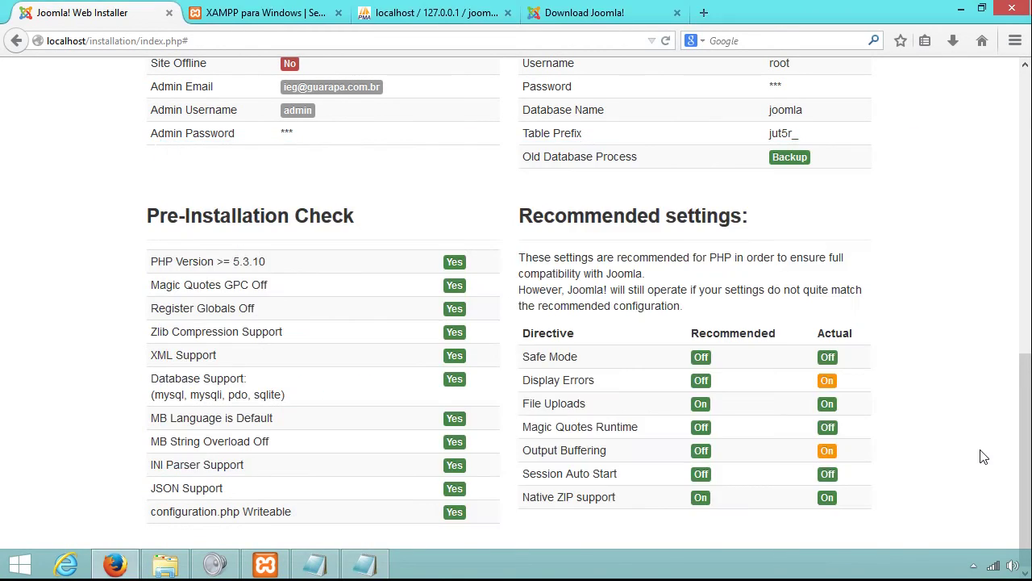
left_click_drag(522, 451, 560, 454)
right_click(557, 452)
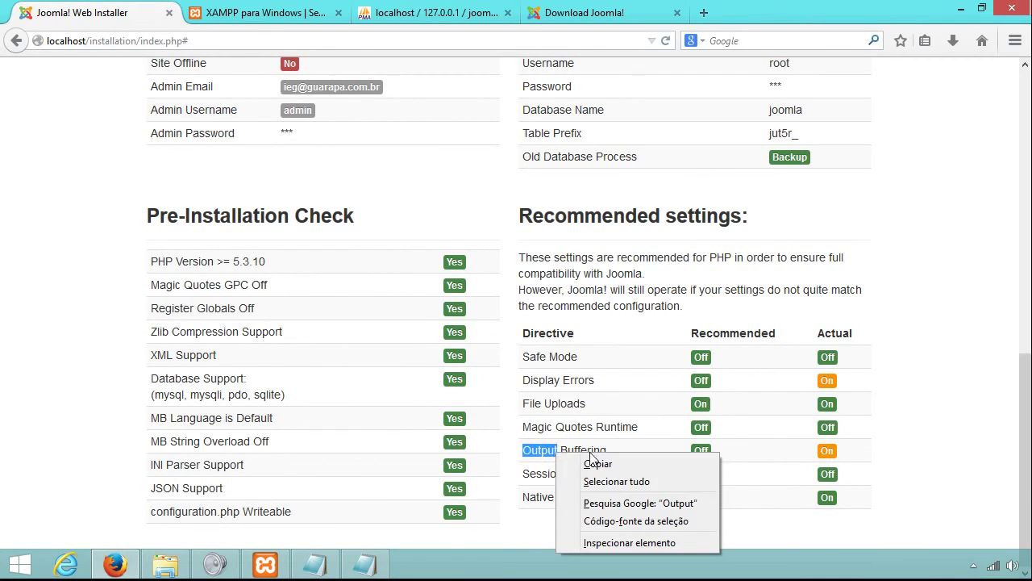
left_click(539, 461)
left_click(366, 567)
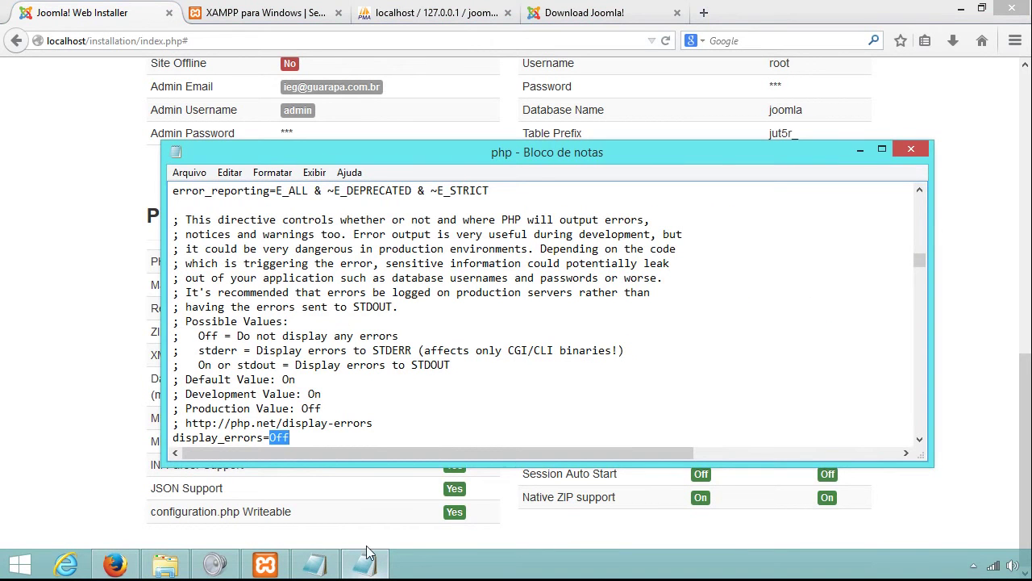
left_click(591, 415)
left_click_drag(920, 256, 920, 198)
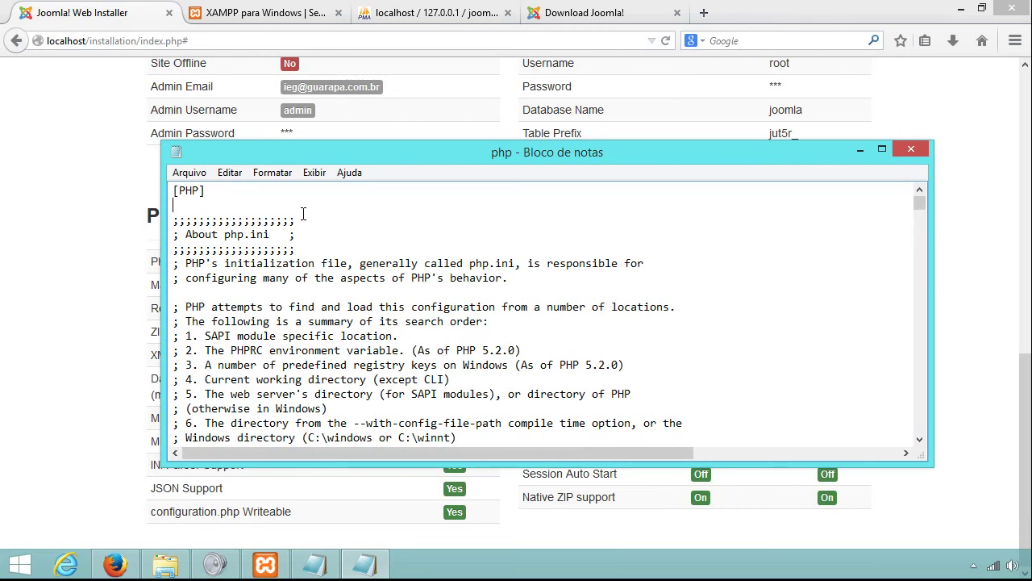
Search php.ini for 'Output' and copy the output_buffering setting name.
key("ctrl+f")
key("ctrl+v")
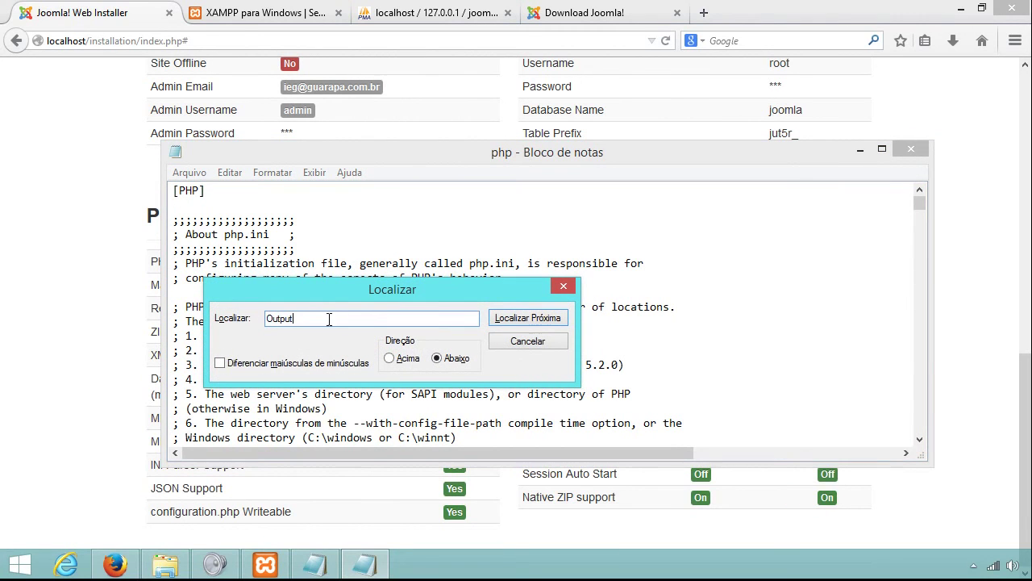
left_click(537, 320)
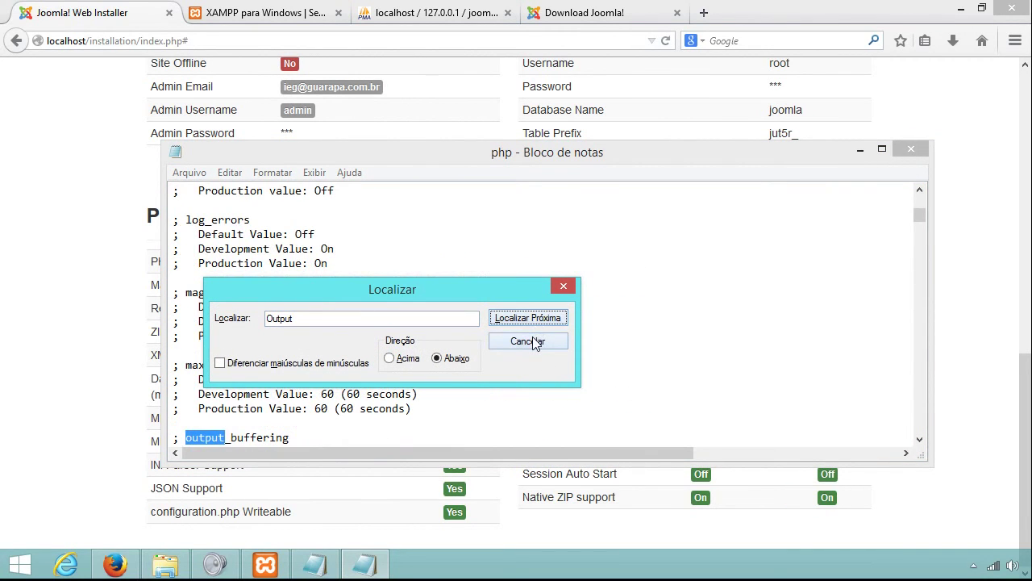
left_click(528, 341)
left_click(181, 438)
key("shift+Left")
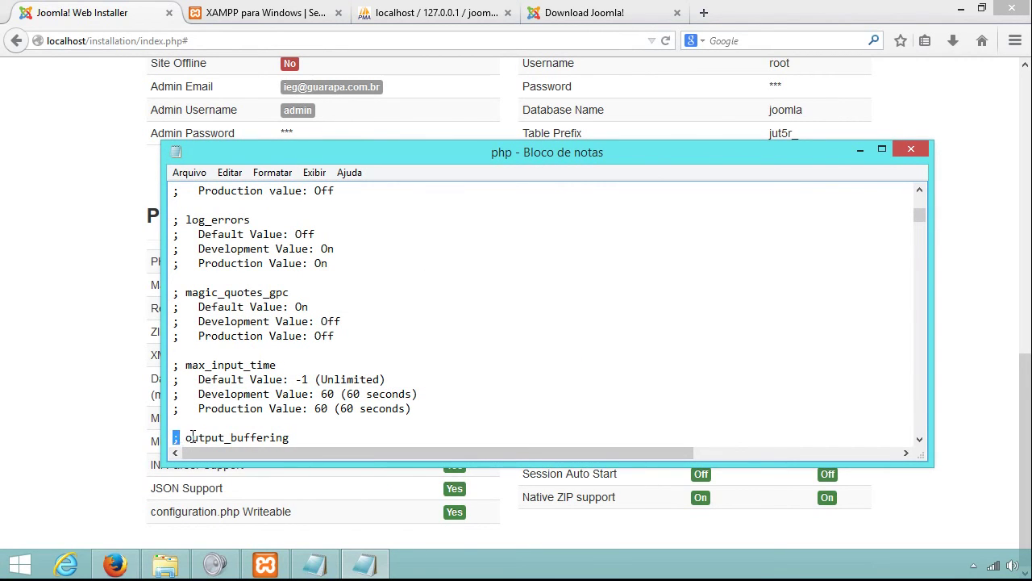
left_click_drag(186, 439, 292, 439)
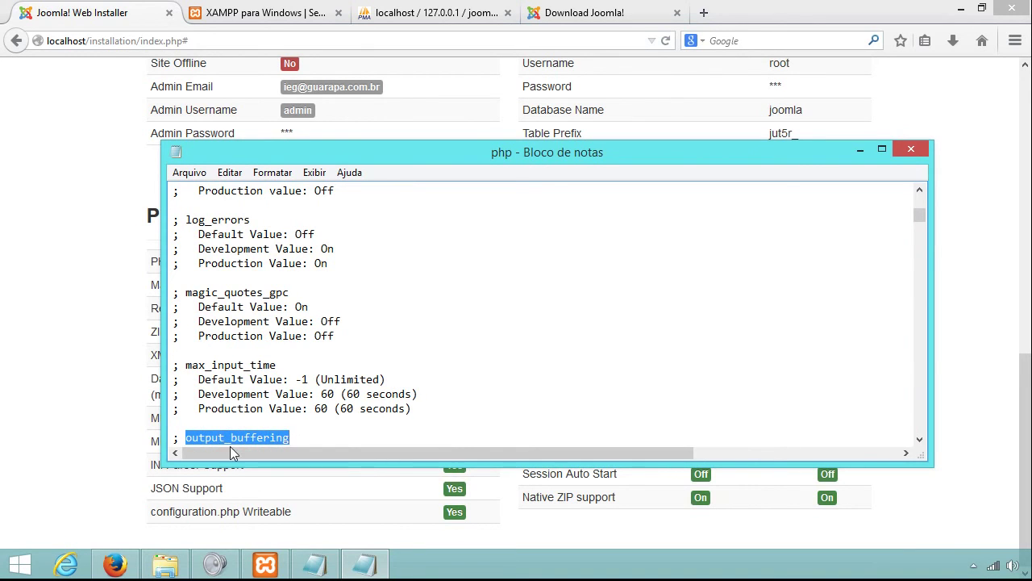
left_click_drag(643, 155, 705, 87)
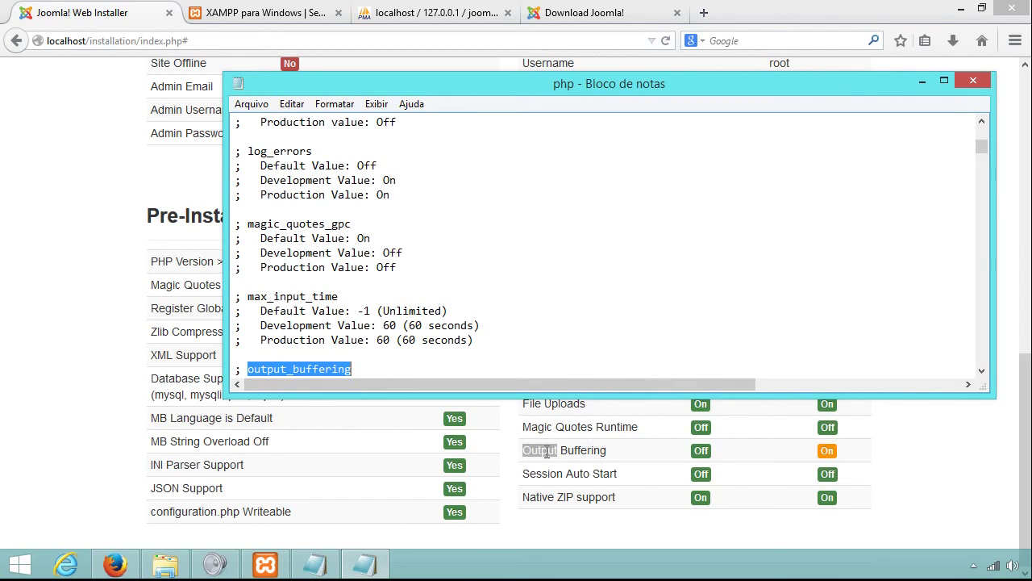
right_click(314, 376)
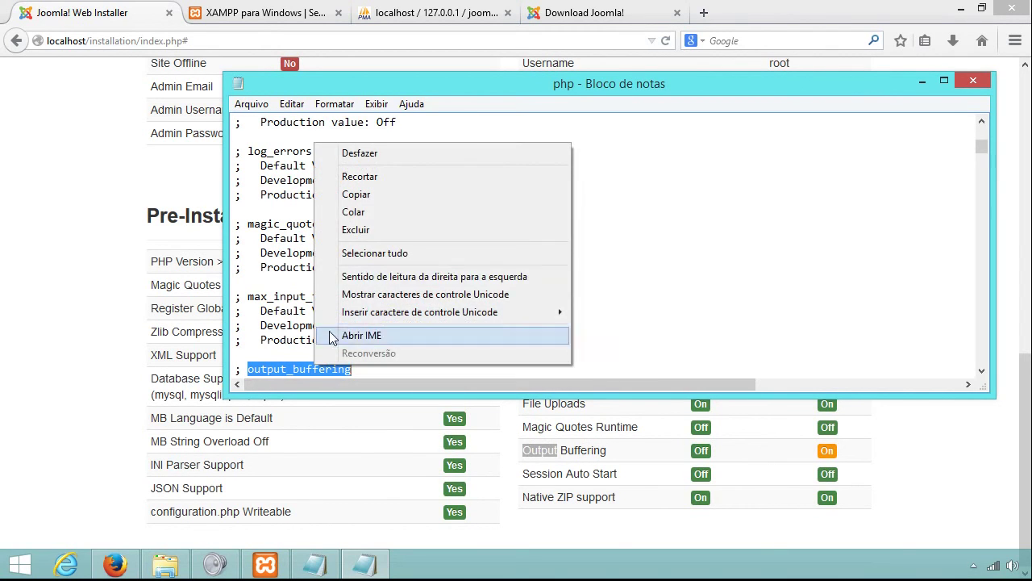
left_click(355, 193)
left_click(360, 252)
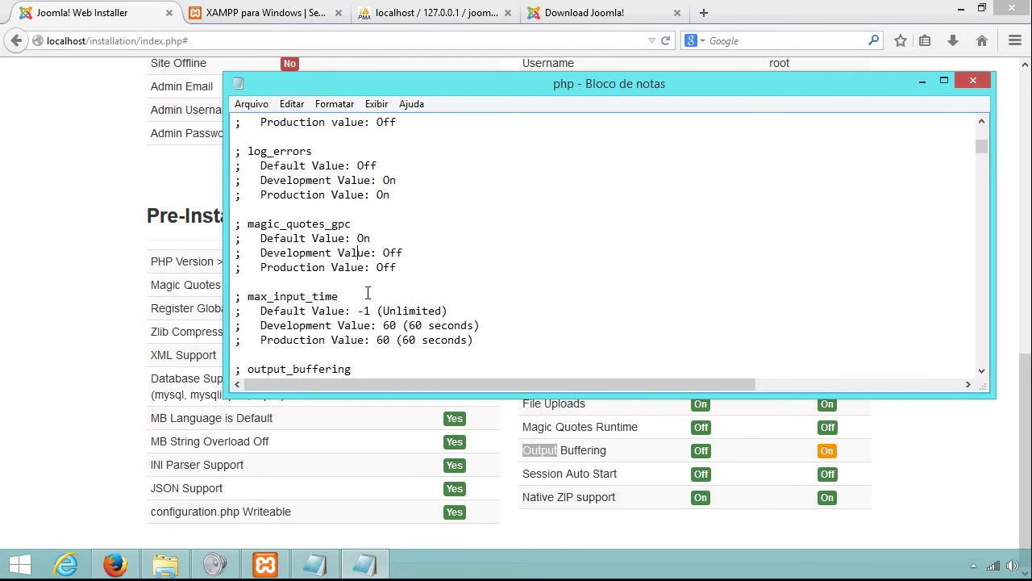
Find the output_buffering=4096 line, replace 4096 with Off, and save php.ini.
key("ctrl+f")
key("ctrl+v")
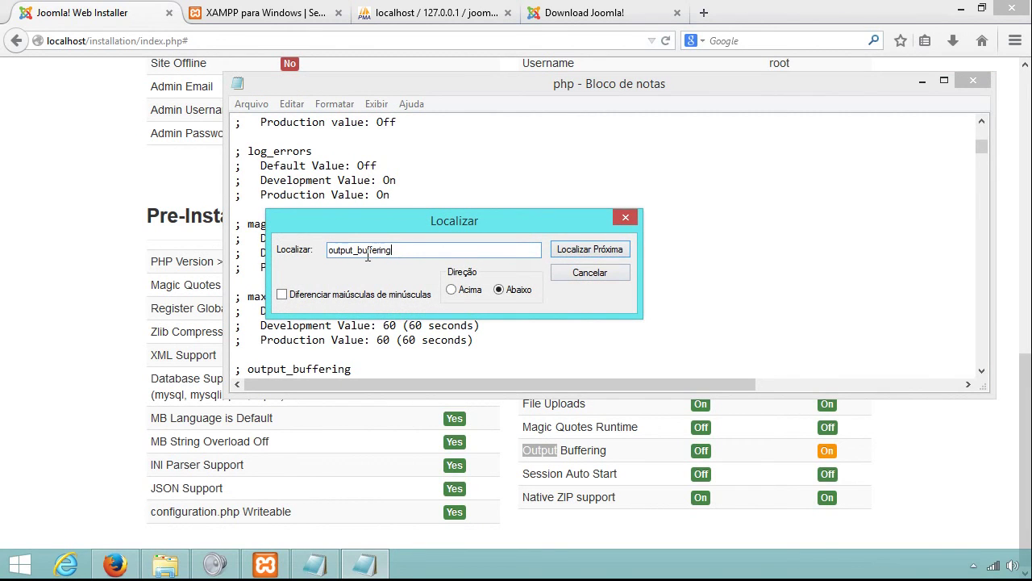
left_click(578, 251)
left_click(577, 252)
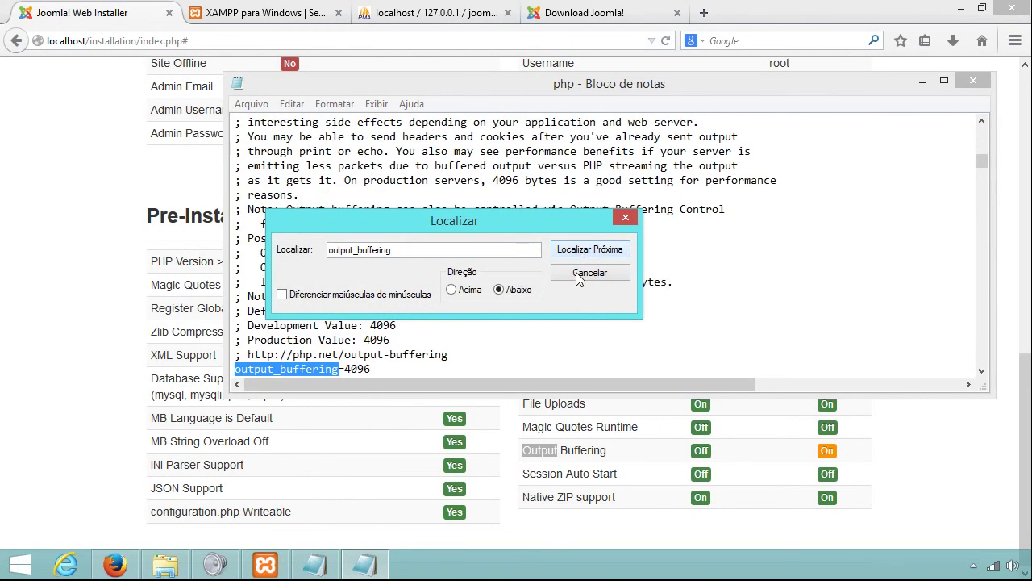
left_click(579, 275)
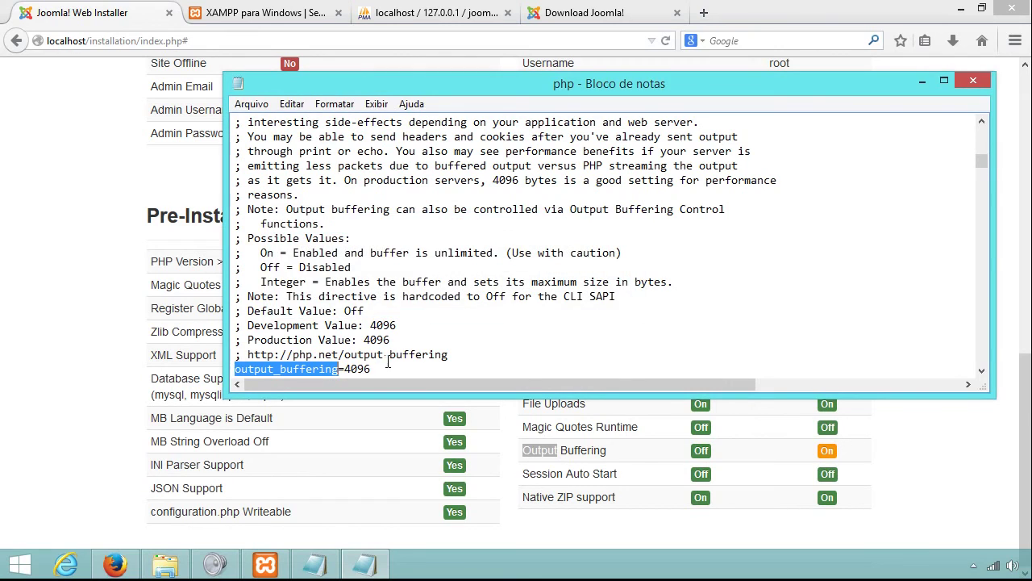
left_click(342, 370)
left_click_drag(344, 370, 373, 369)
left_click(353, 367)
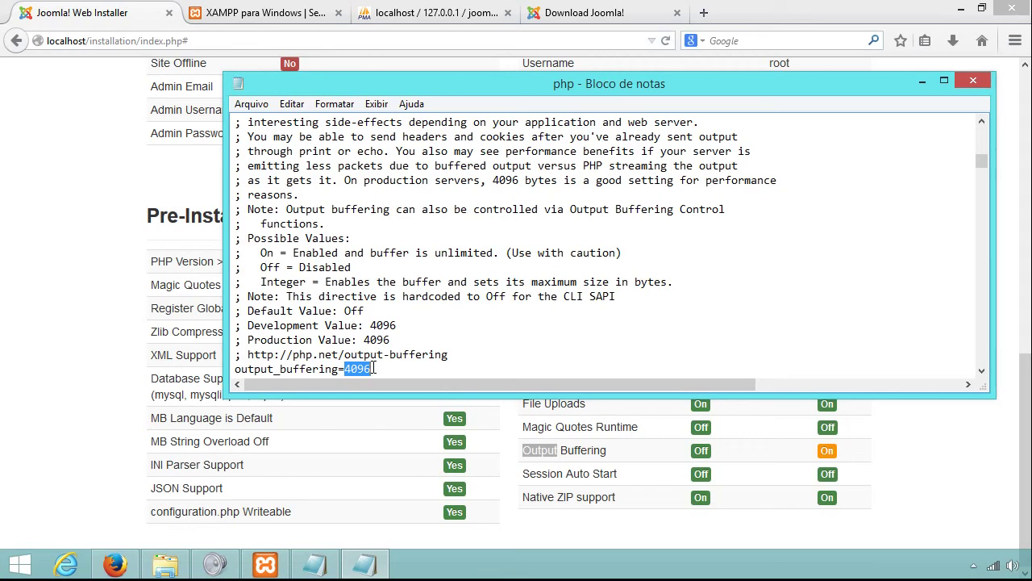
key("Delete")
type("Of")
left_click(252, 104)
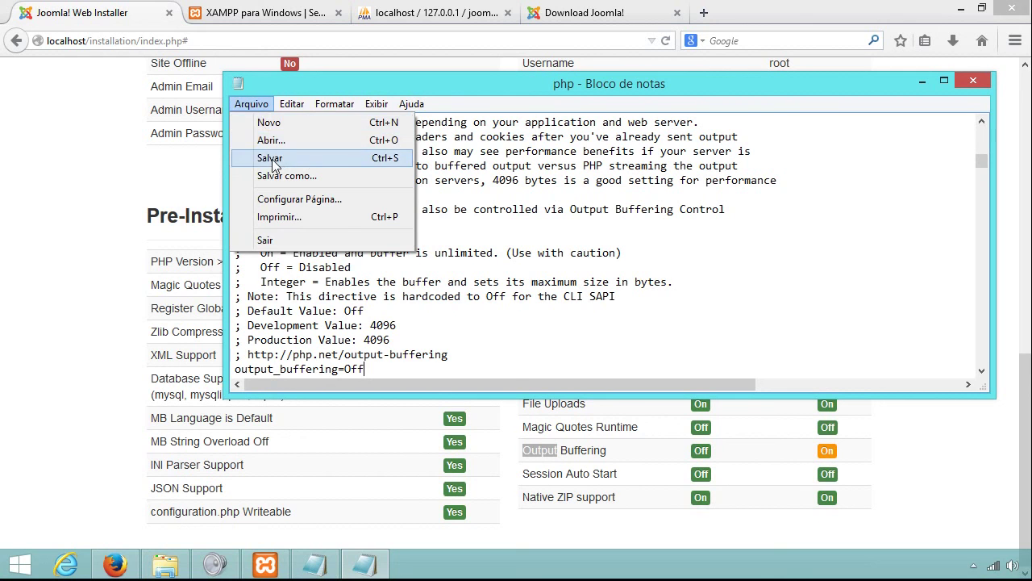
left_click(273, 159)
Close php.ini and step the Joomla installer back and forward to reload Overview.
left_click(973, 83)
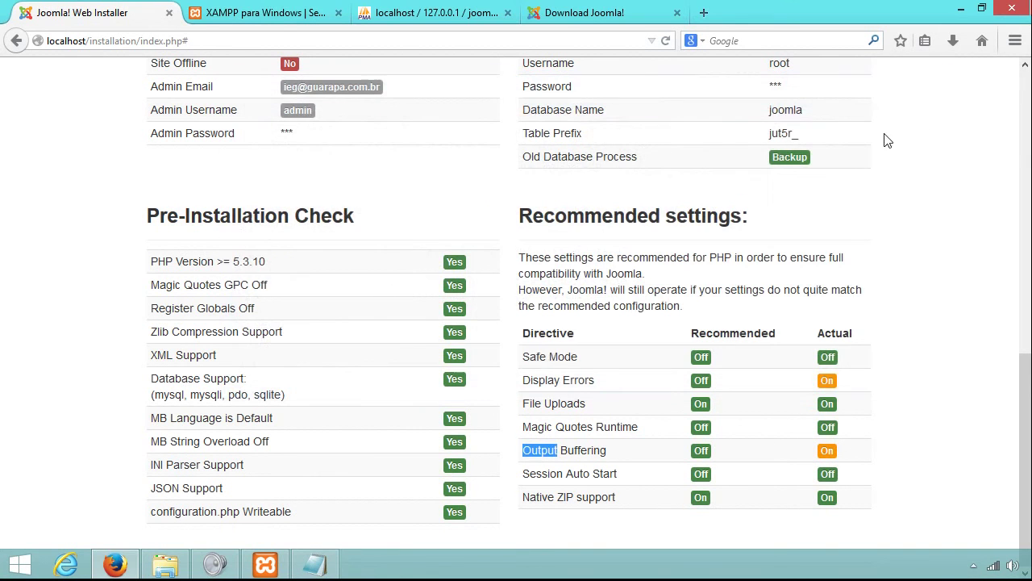
left_click(895, 275)
scroll(895, 311, "up", 10)
scroll(895, 313, "up", 2)
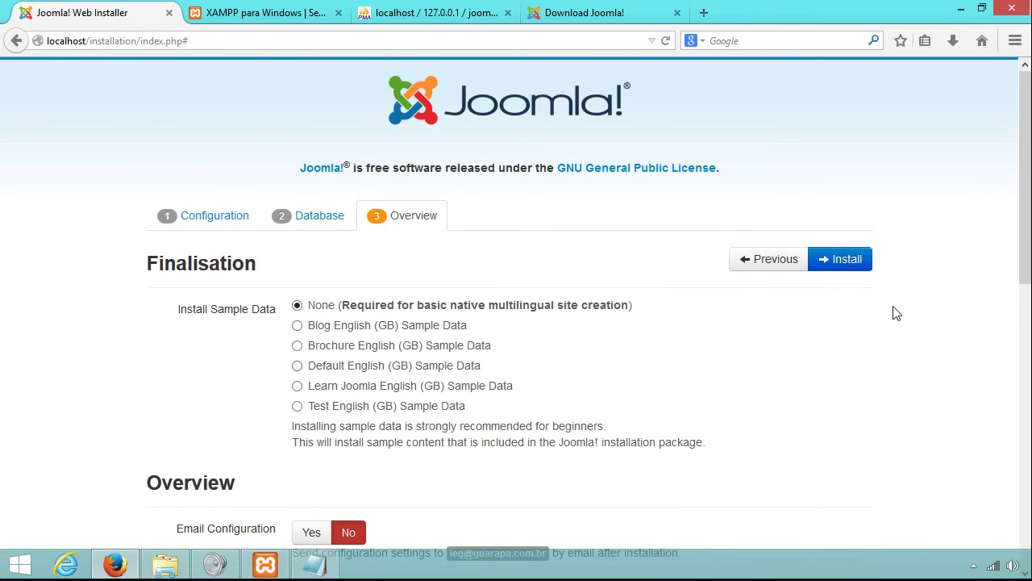
left_click(776, 262)
left_click(844, 259)
scroll(878, 376, "down", 8)
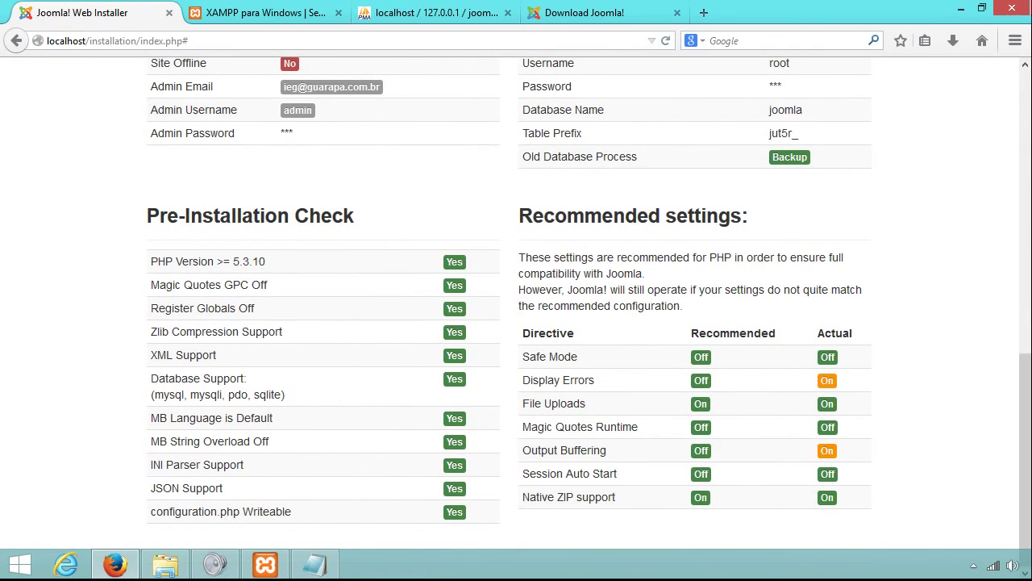
Stop and start Apache and MySQL in XAMPP Control Panel, then return to the browser.
left_click(268, 567)
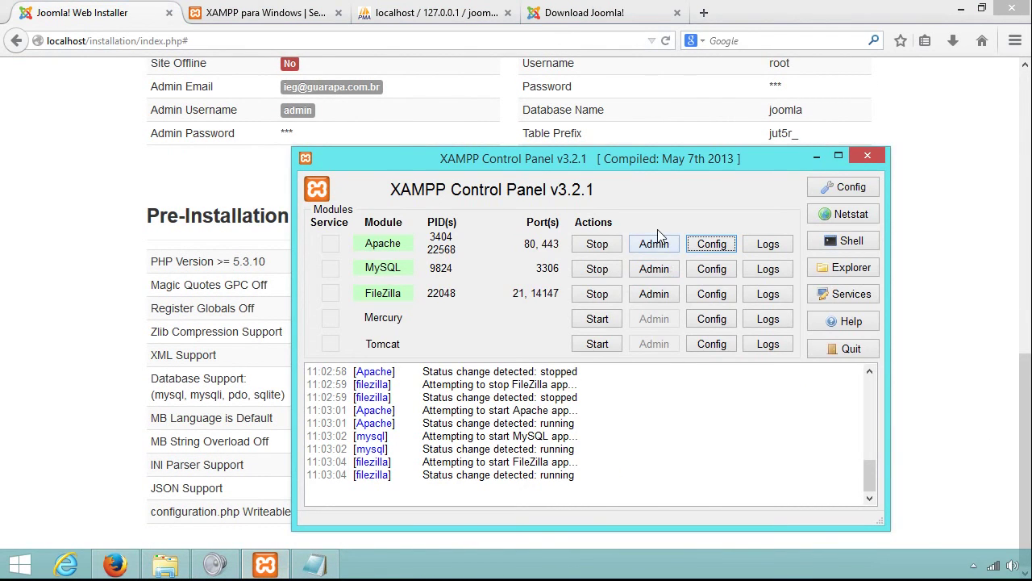
left_click(611, 246)
left_click(597, 270)
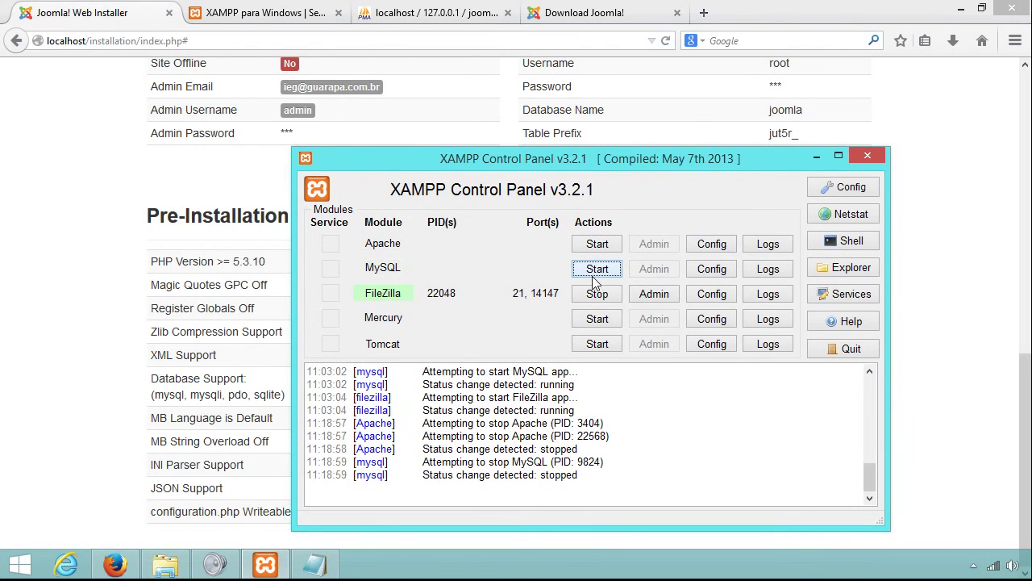
left_click(603, 245)
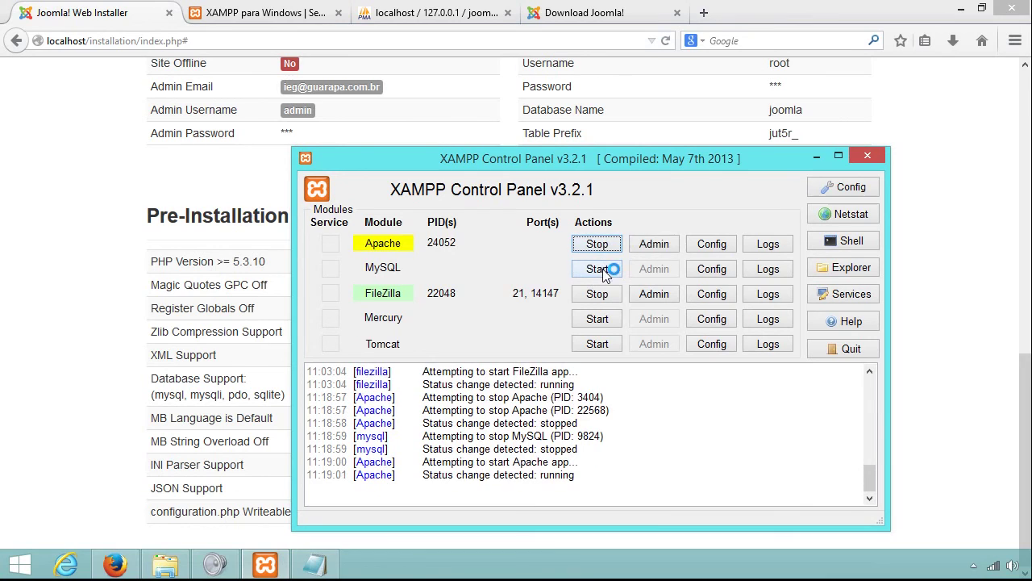
left_click(601, 270)
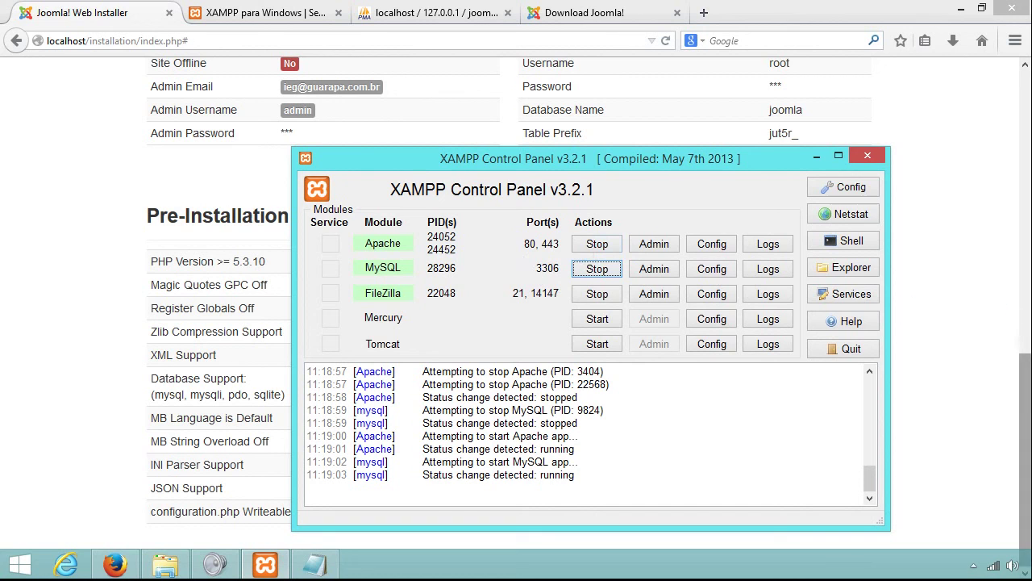
left_click(1029, 396)
left_click_drag(1029, 395, 963, 129)
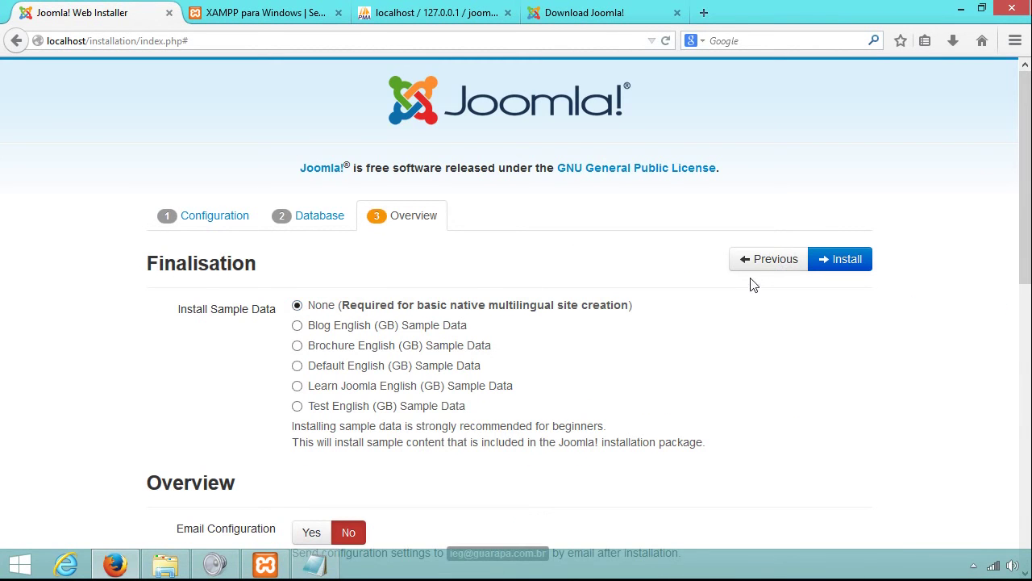
Refresh Overview, confirm Display Errors and Output Buffering read Off, click Install, then open phpMyAdmin.
left_click(835, 258)
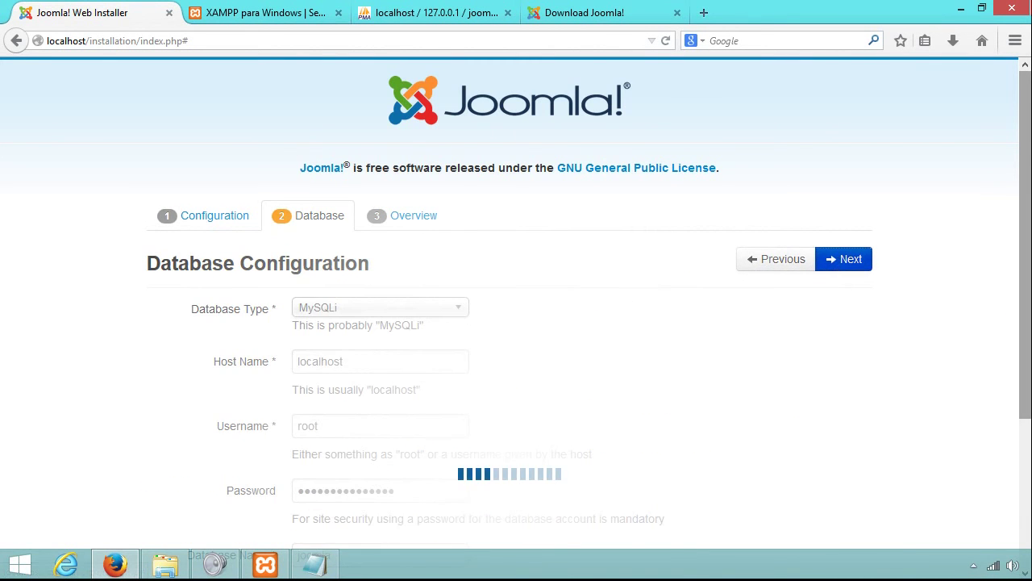
left_click_drag(1026, 178, 1026, 460)
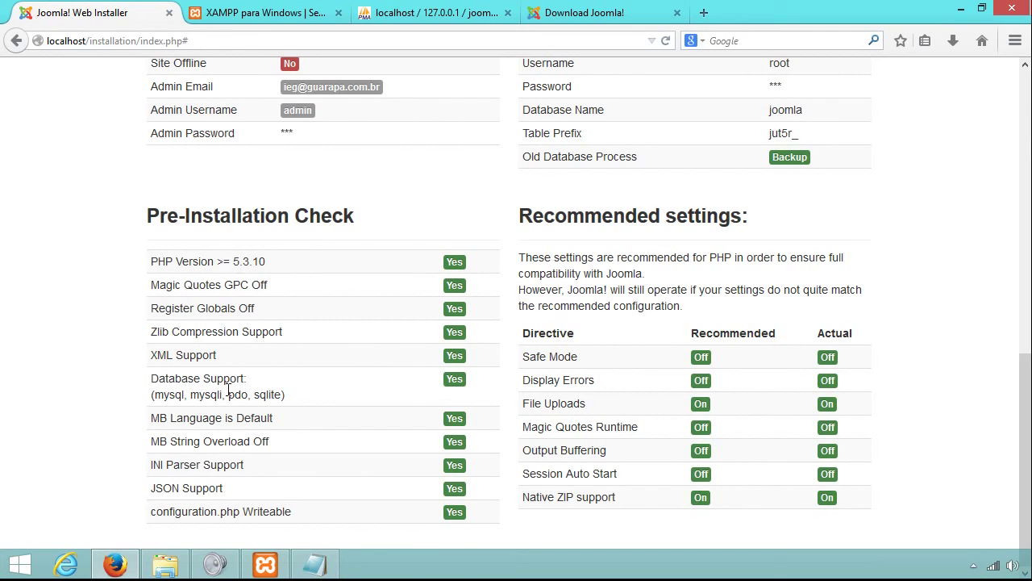
left_click_drag(1025, 451, 1025, 176)
left_click(838, 266)
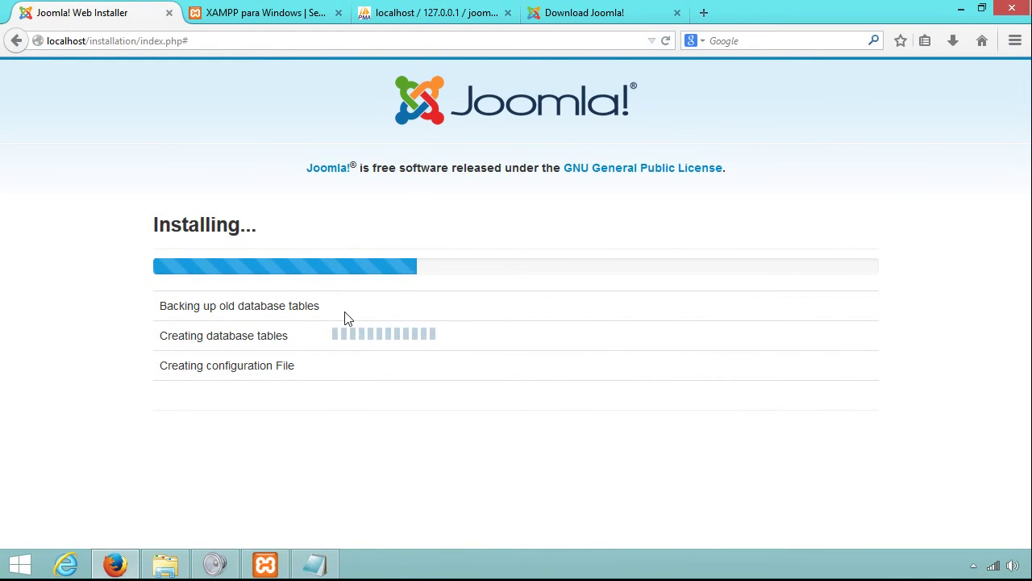
left_click(403, 12)
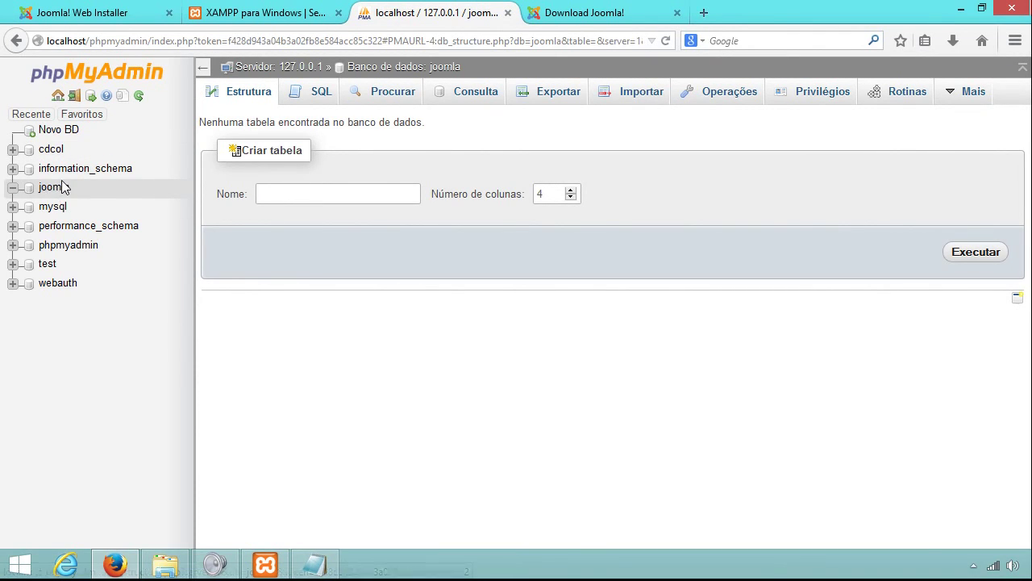
Reload the joomla database and scroll through its 27 new jut5r_ tables, checking installer progress.
left_click(63, 191)
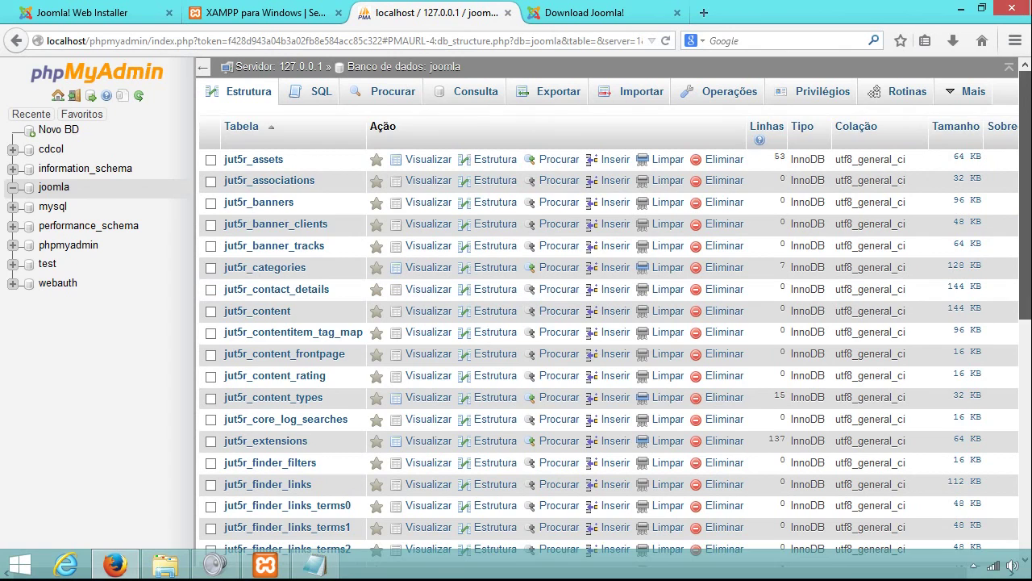
scroll(333, 279, "down", 2)
scroll(287, 317, "down", 6)
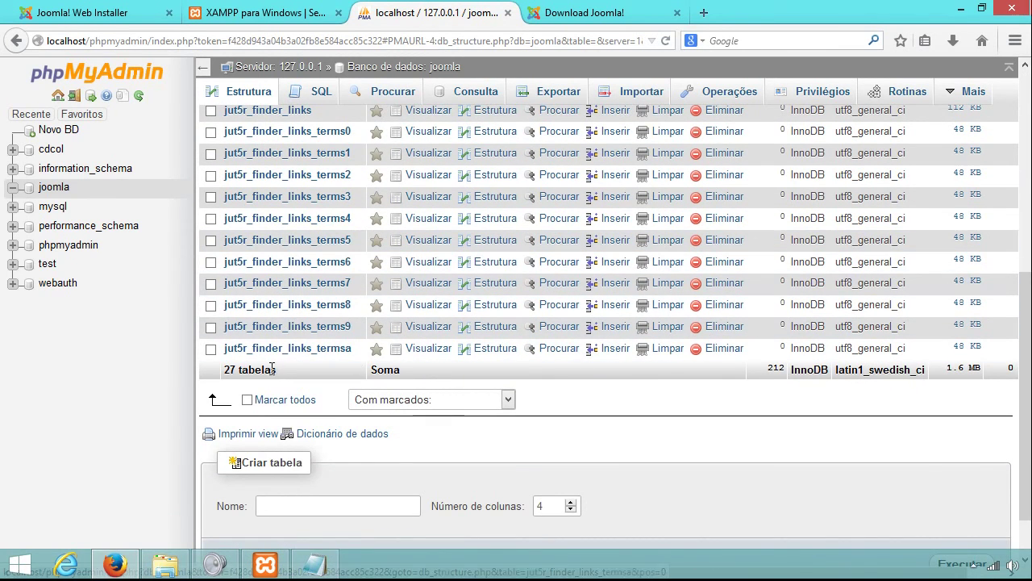
scroll(284, 342, "up", 8)
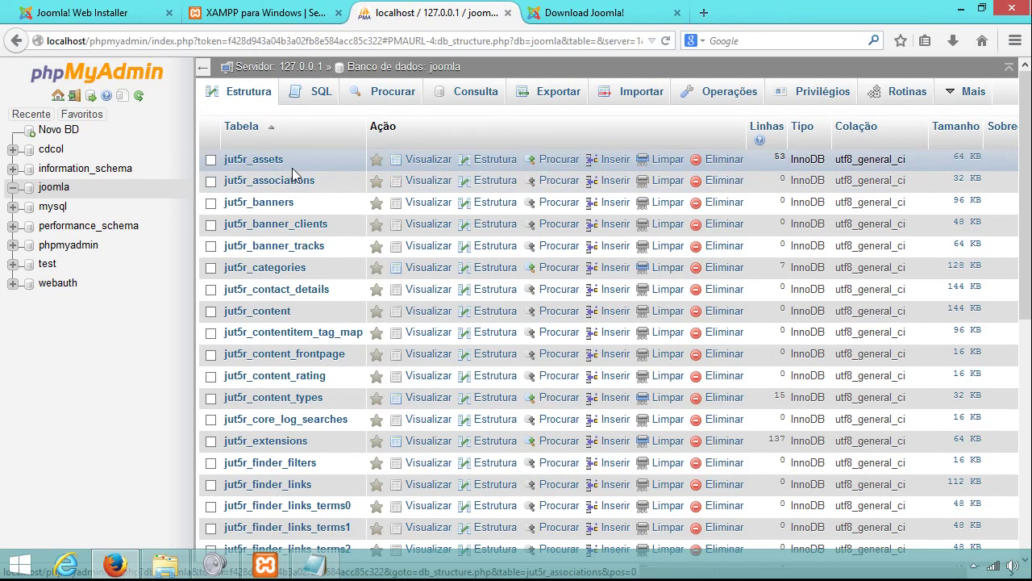
left_click(85, 7)
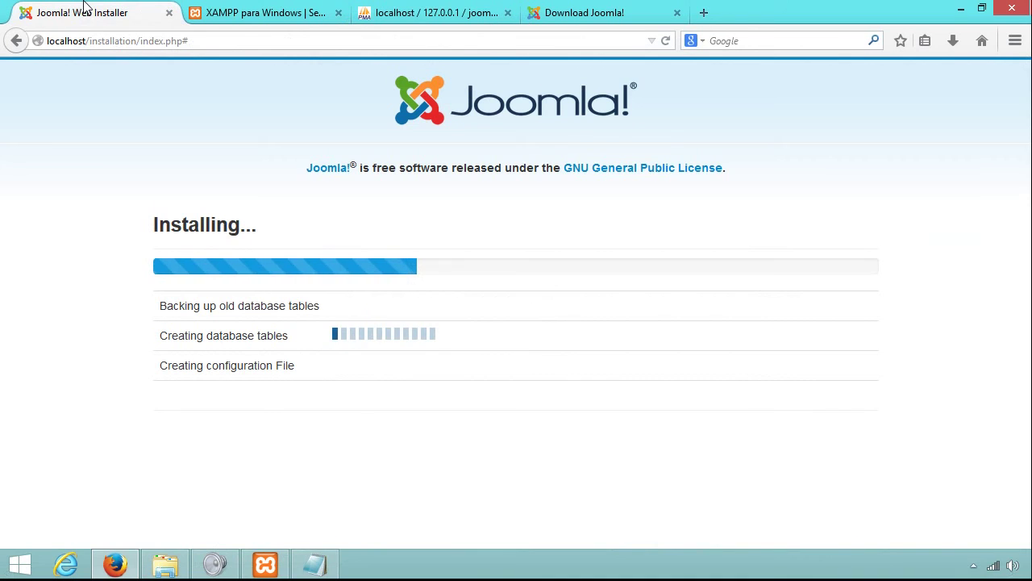
left_click(429, 12)
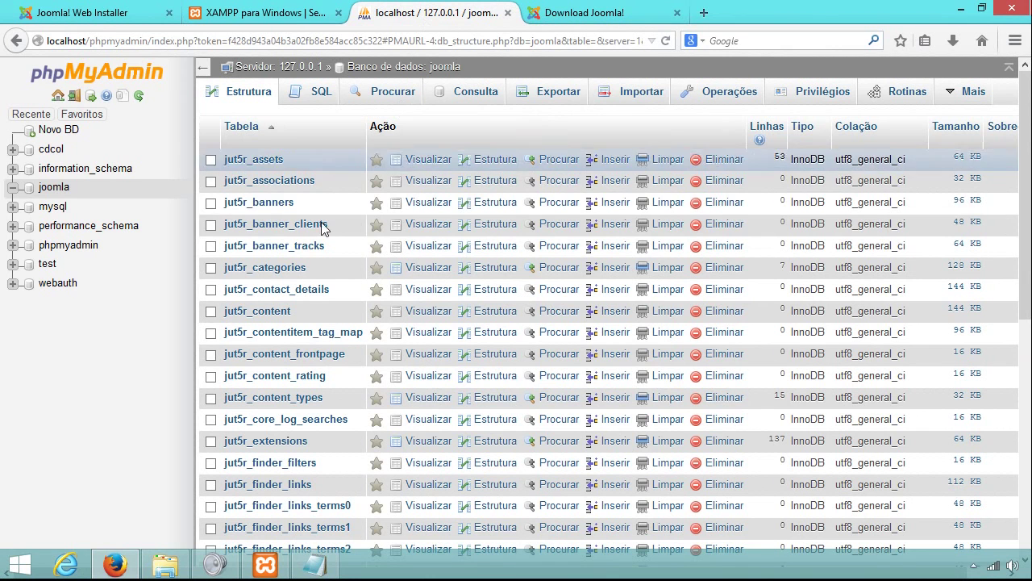
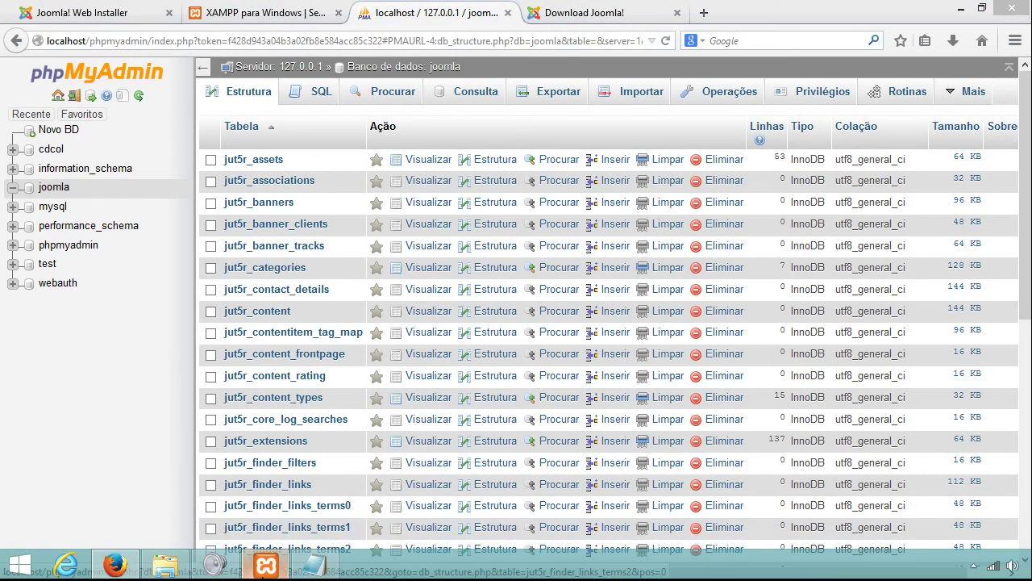
Check the list of Apache configuration files in the XAMPP Control Panel.
left_click(266, 565)
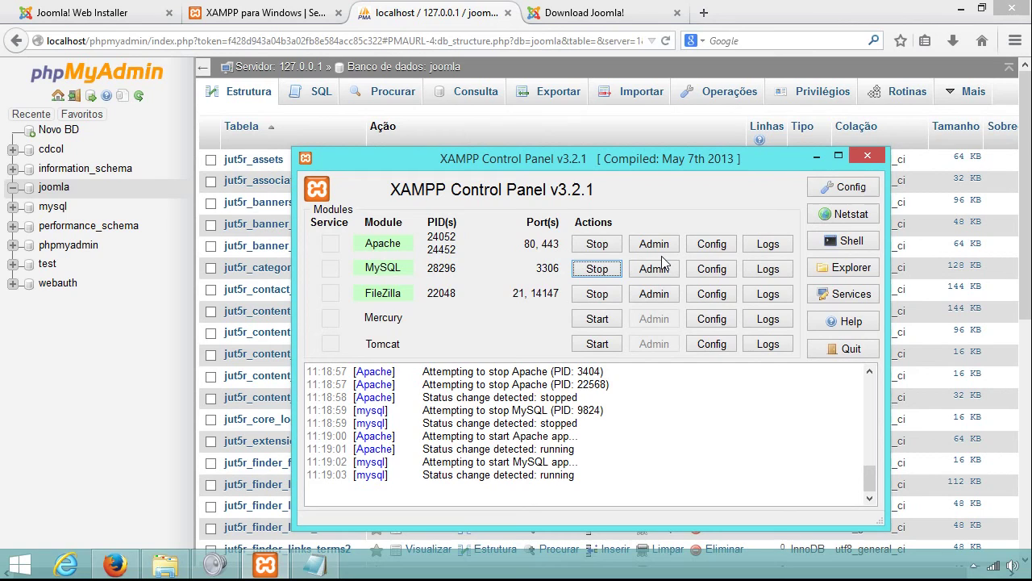
left_click(710, 245)
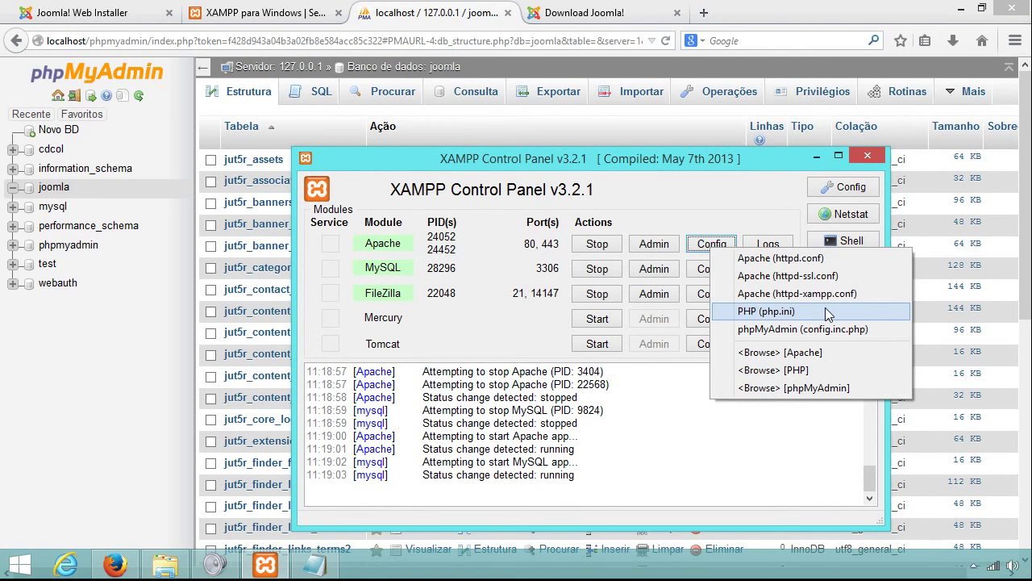
left_click(399, 16)
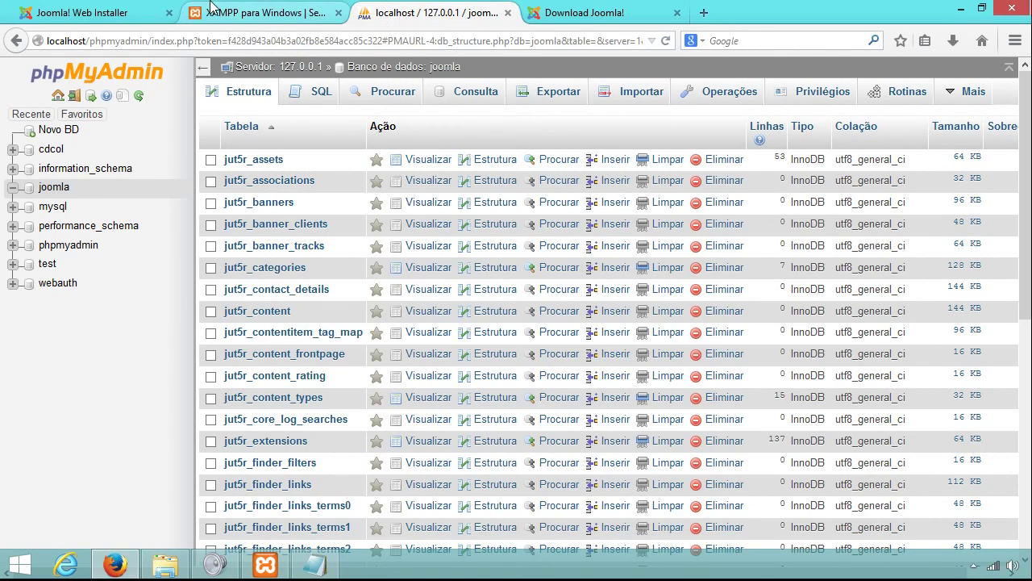
On the Joomla Congratulations page, remove the installation folder.
left_click(89, 12)
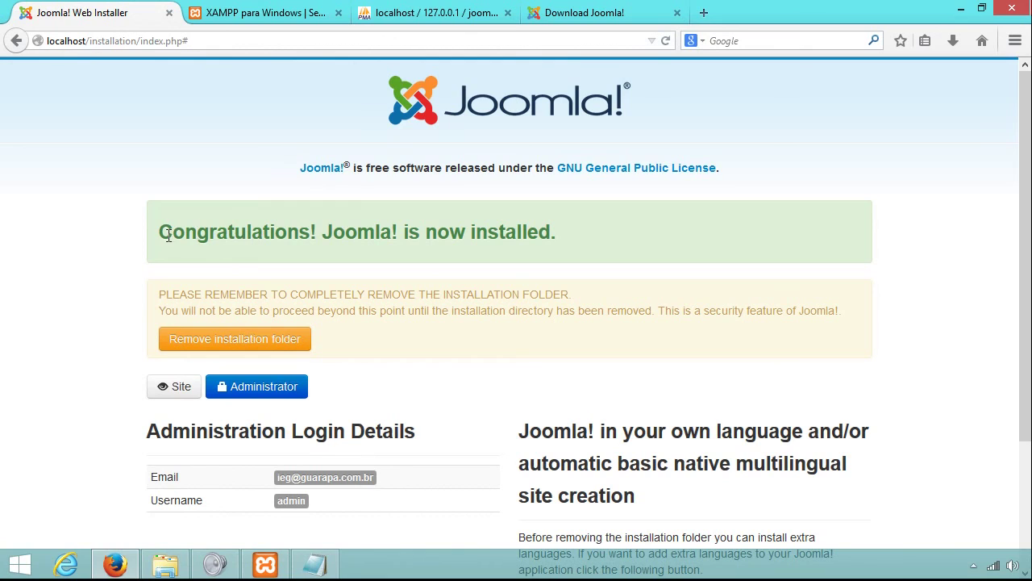
left_click_drag(163, 225, 328, 260)
left_click(353, 284)
left_click(217, 341)
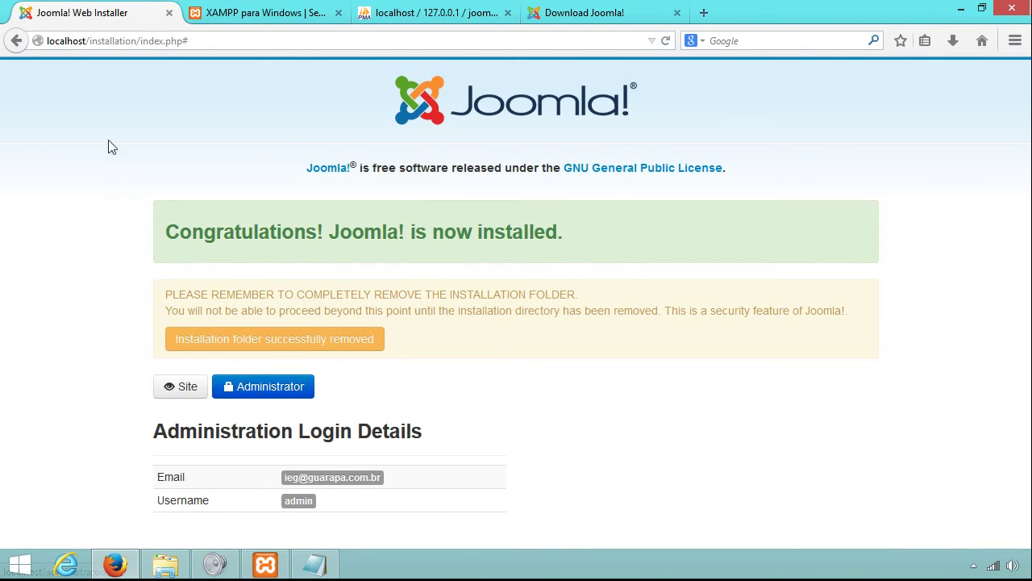
left_click_drag(89, 45, 280, 45)
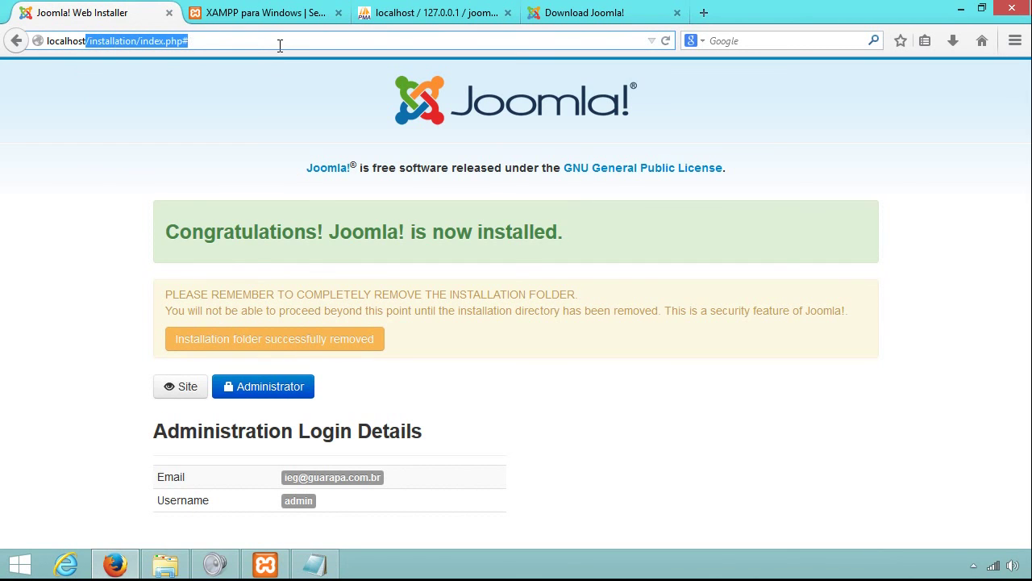
Load the Joomla front-end home page at localhost.
key("BackSpace")
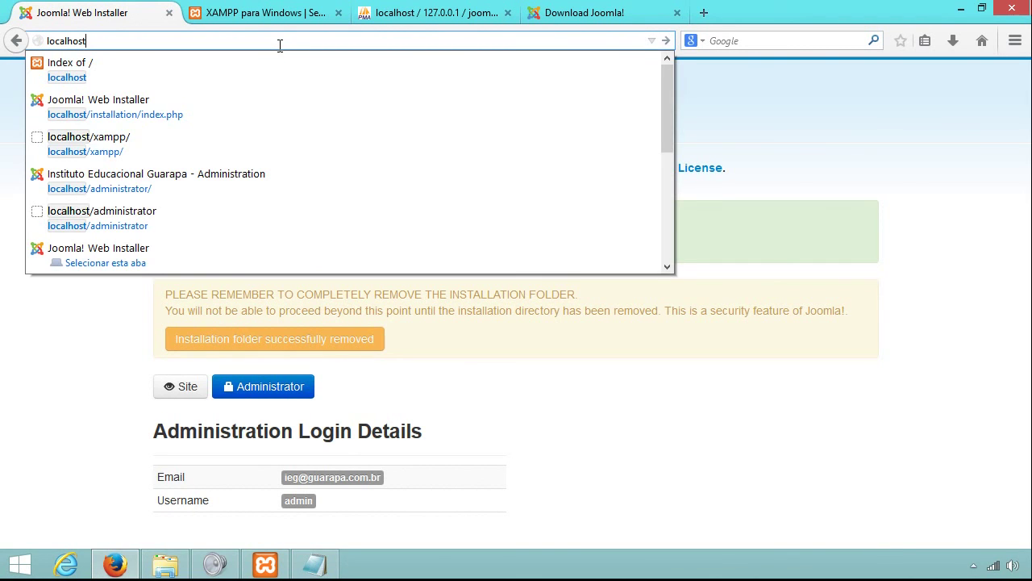
key("Return")
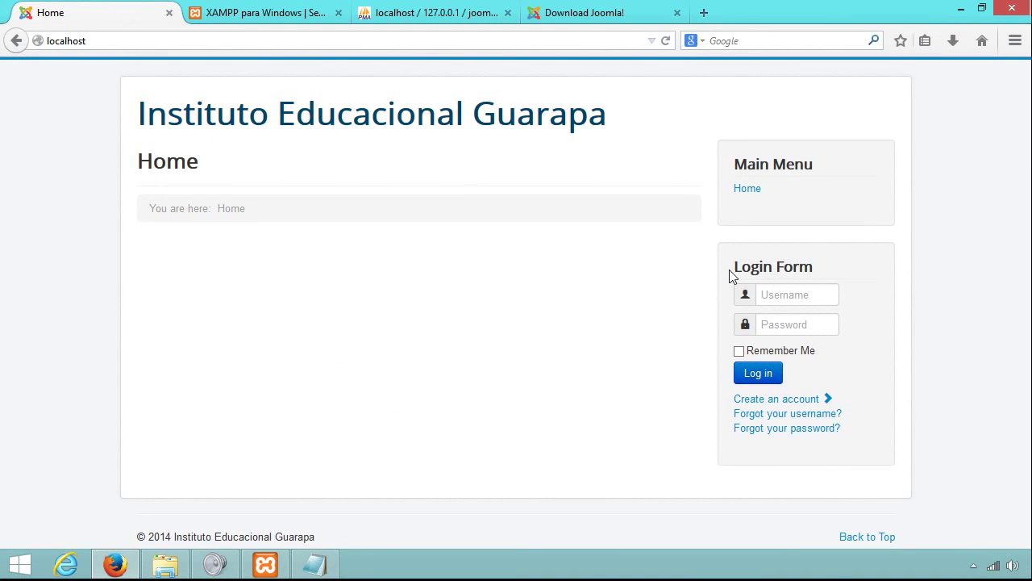
left_click(775, 294)
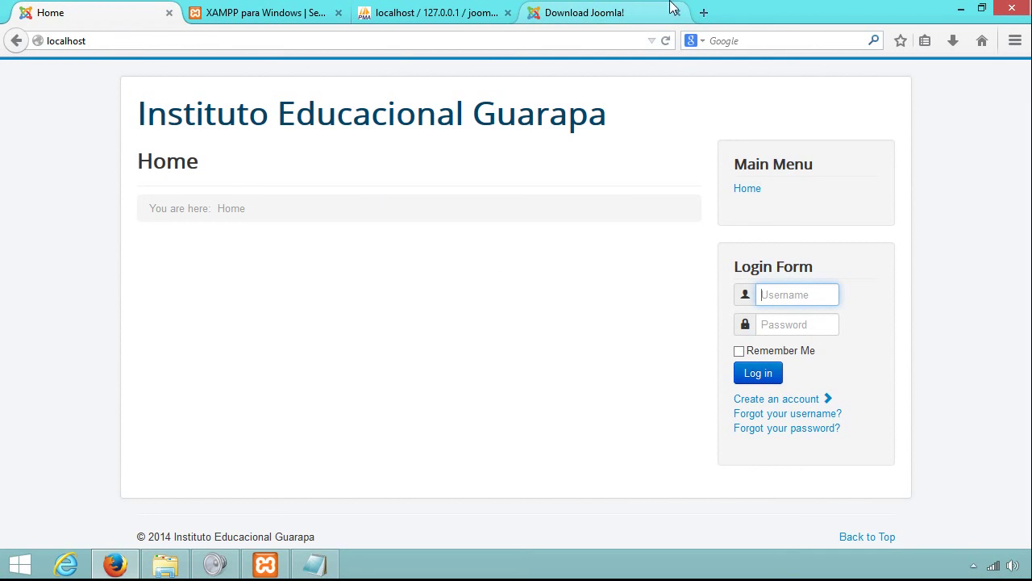
Load localhost/administrator in a new tab placed beside the site tab.
left_click(706, 11)
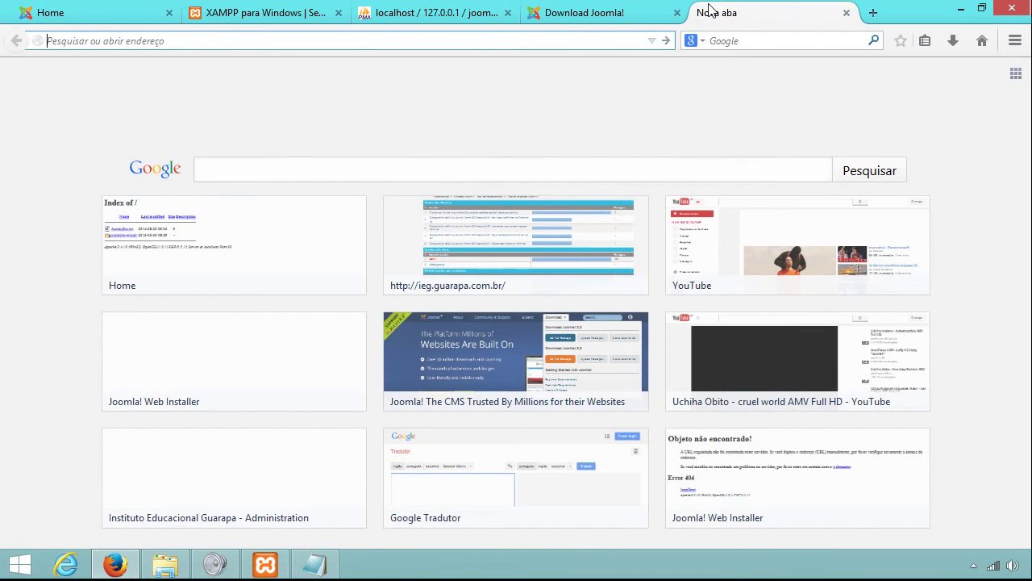
type("localhost/adminis")
key("Return")
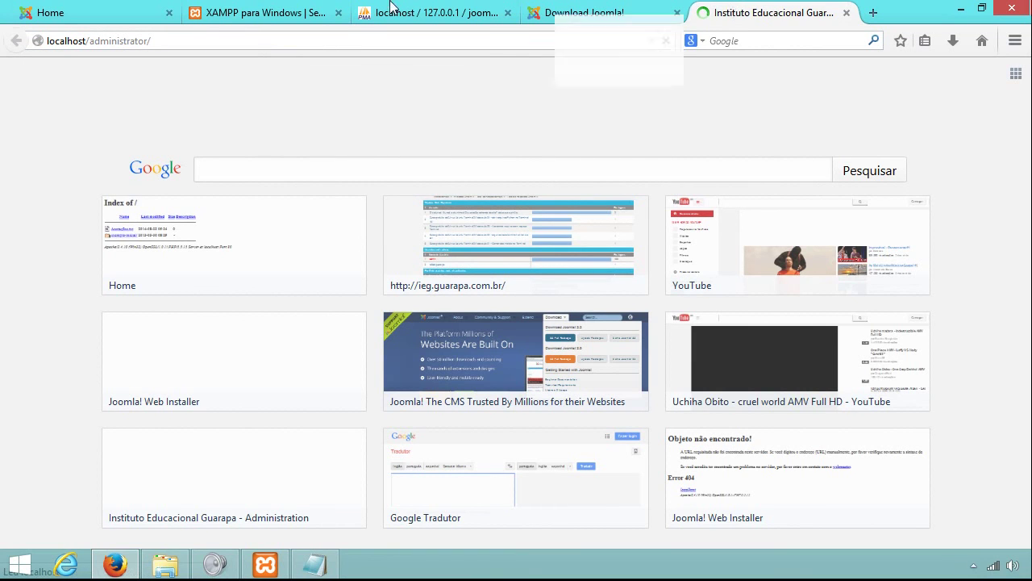
left_click_drag(390, 6, 226, 11)
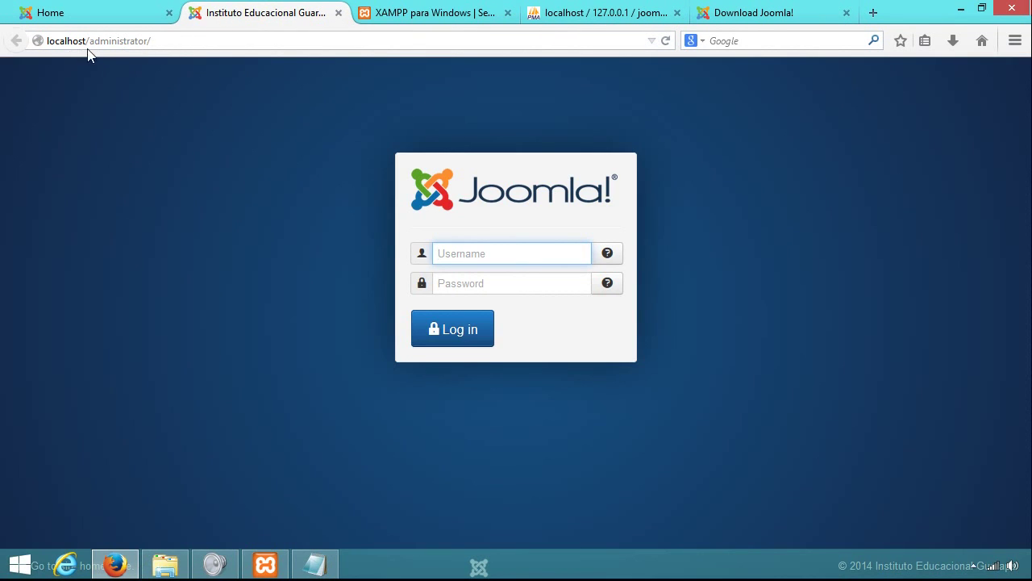
Bookmark the front-end home page, glance at htdocs, then return to the admin tab.
left_click(902, 41)
left_click(113, 12)
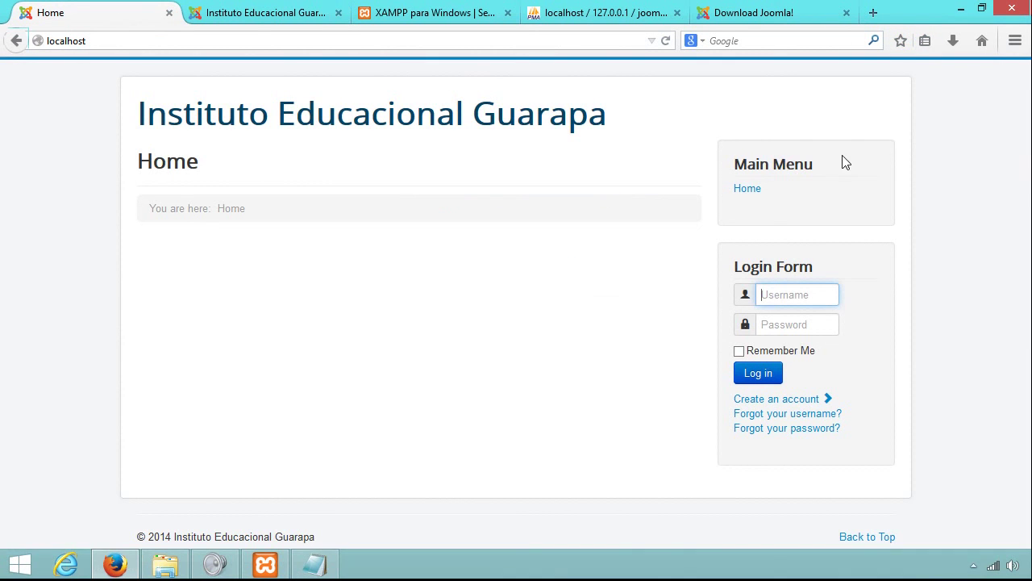
left_click(902, 41)
left_click(168, 567)
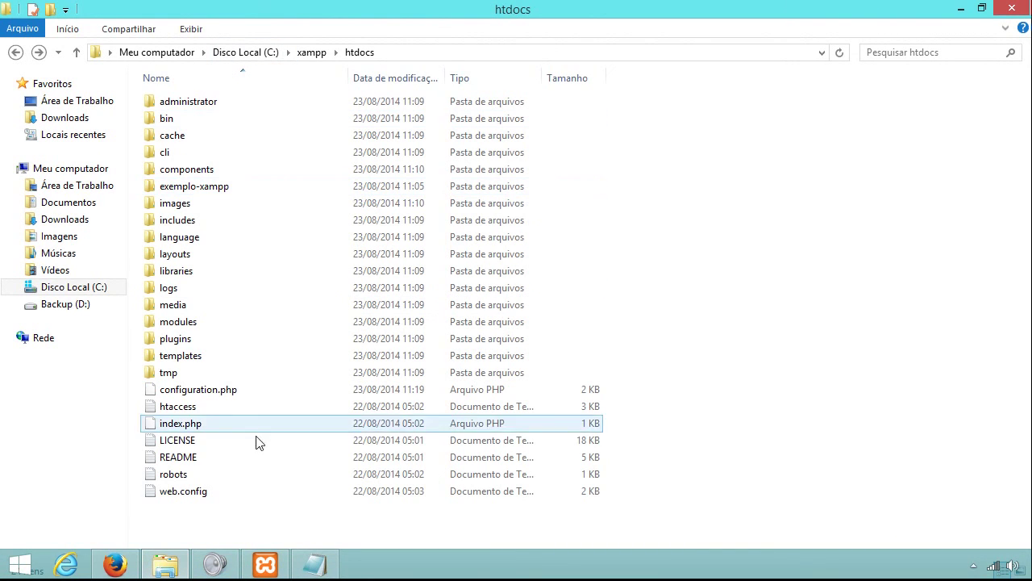
left_click(115, 564)
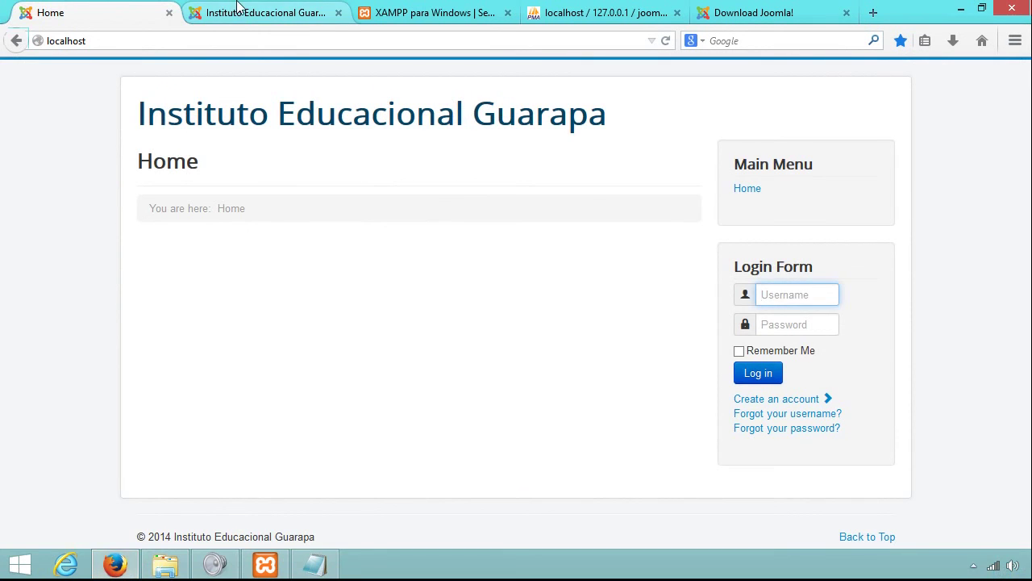
left_click(238, 8)
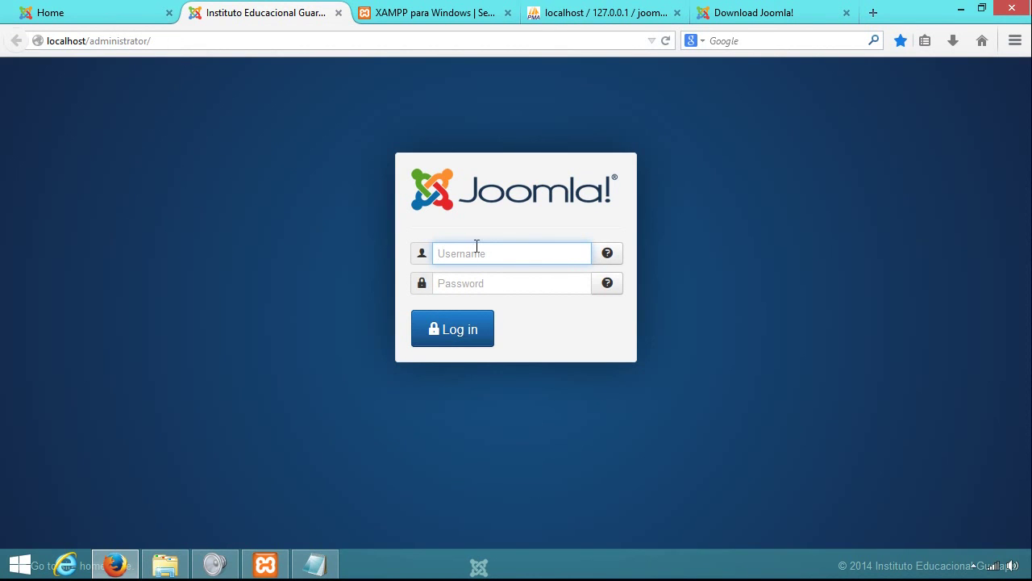
Log in as admin using the password copied from Notepad, updating Firefox's saved password.
type("admin")
key("Tab")
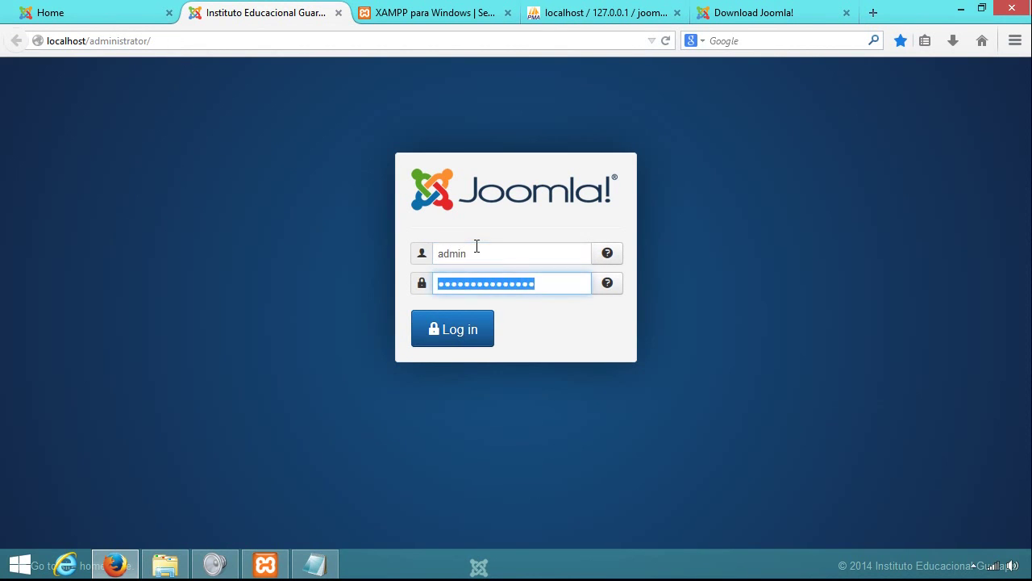
left_click(312, 568)
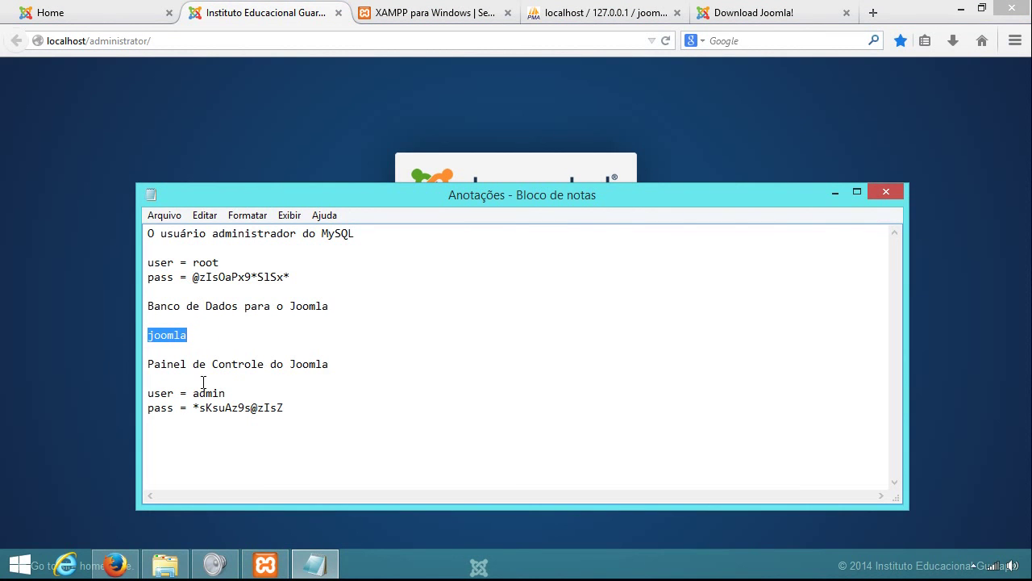
double_click(239, 407)
left_click(45, 339)
double_click(560, 285)
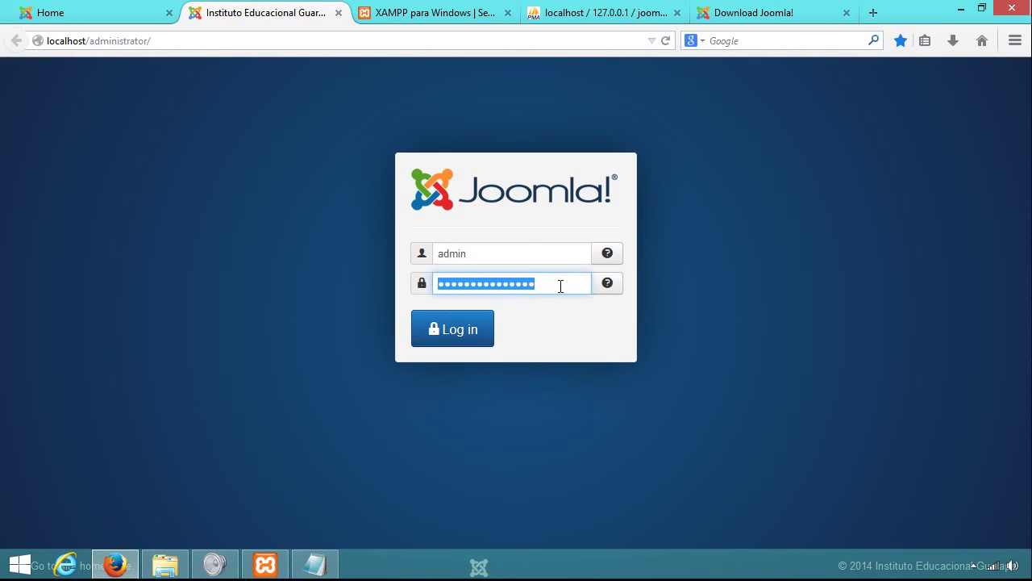
key("ctrl+v")
left_click(477, 335)
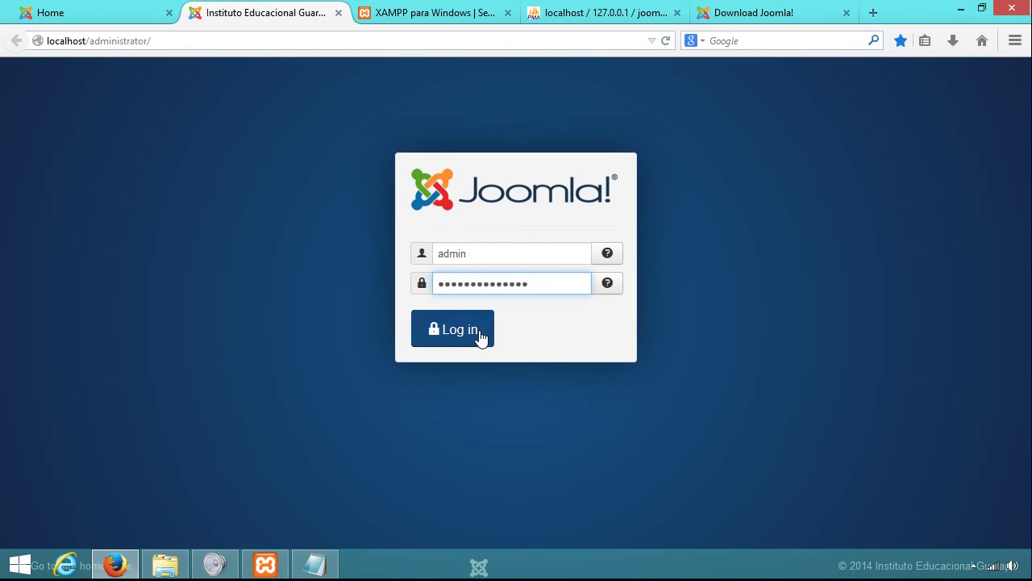
left_click(264, 121)
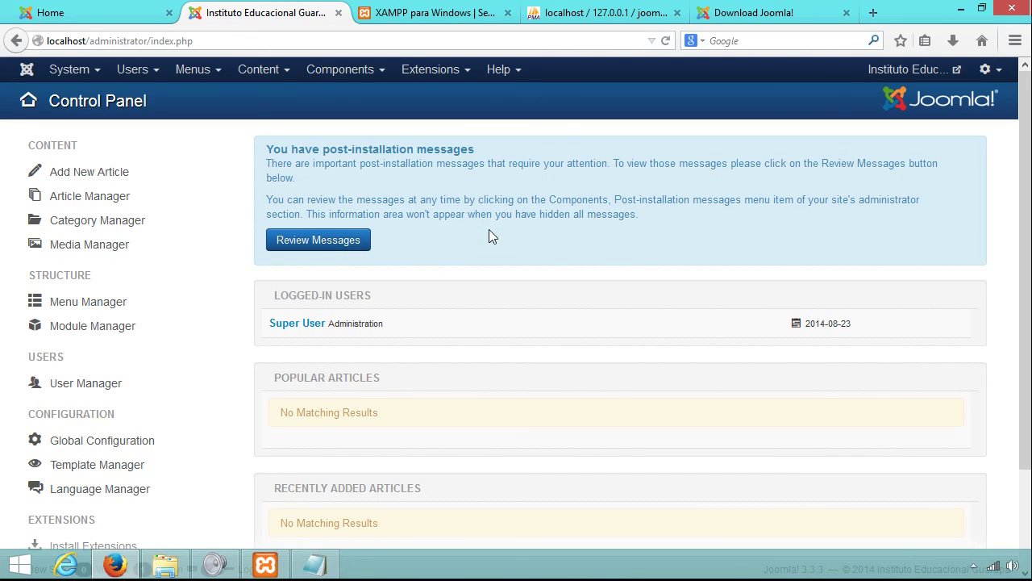
Start an Add New Article from the Control Panel and scroll through the empty editor.
left_click(63, 74)
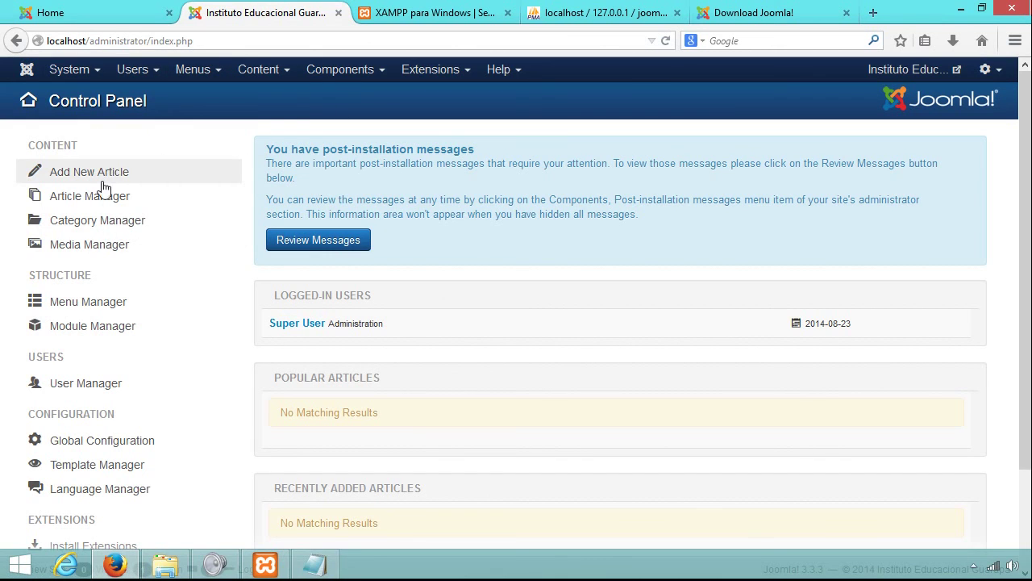
left_click(59, 179)
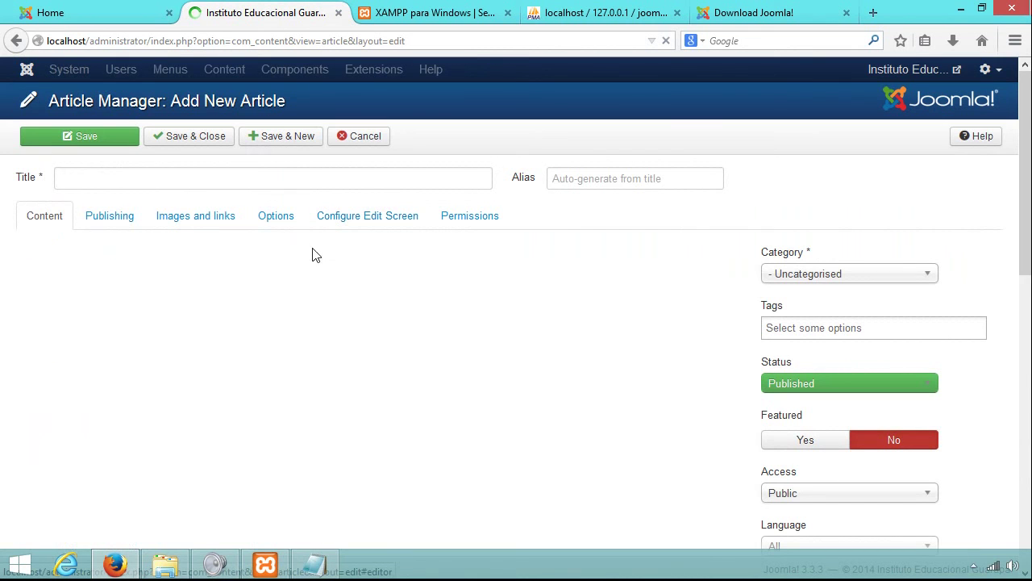
scroll(551, 323, "down", 1)
scroll(461, 279, "down", 3)
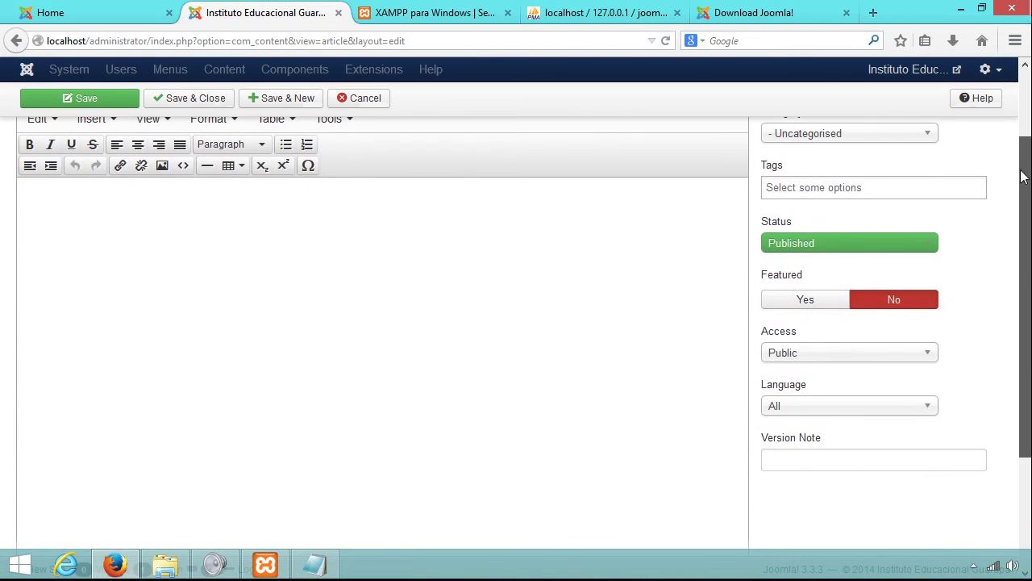
scroll(314, 364, "up", 3)
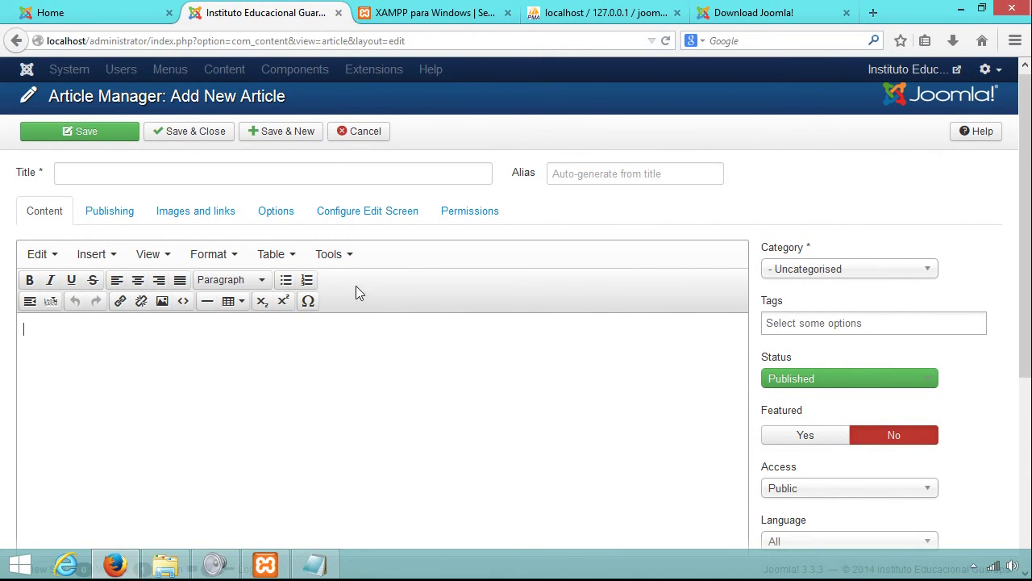
Type a centre-aligned 'Texto' into the article body.
left_click(331, 255)
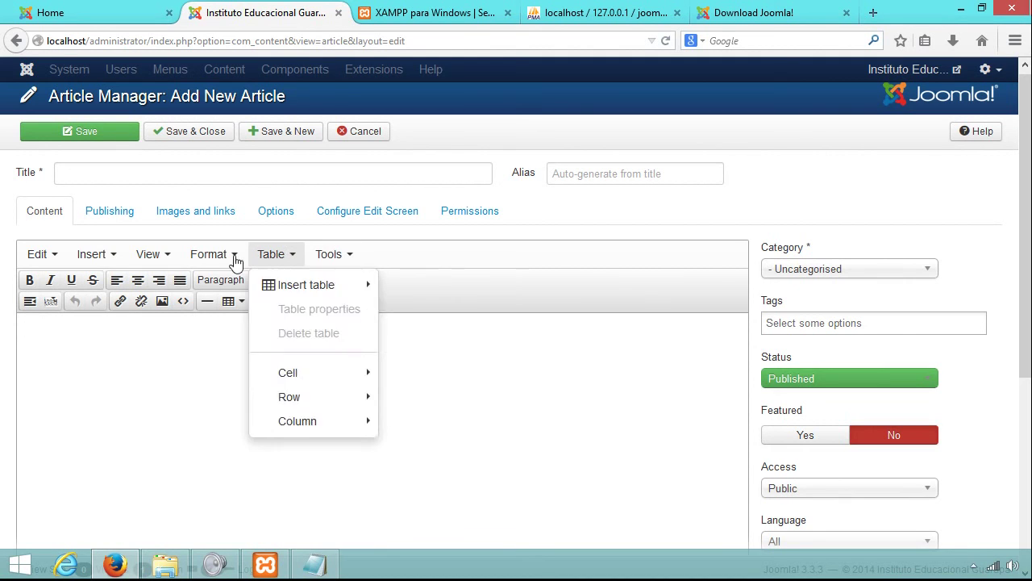
left_click(268, 361)
left_click(138, 280)
type("Texto")
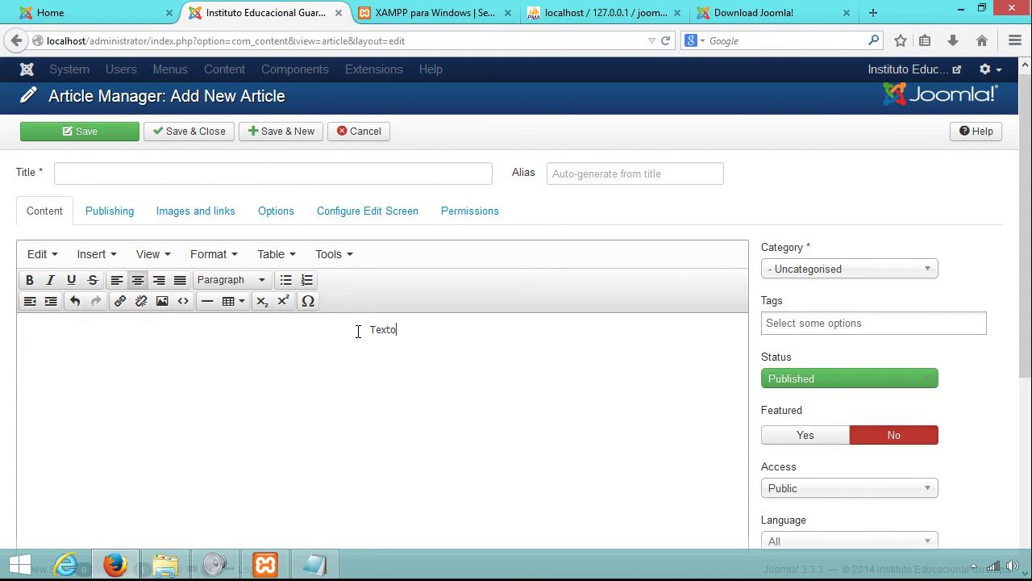
View the source code <p style="text-align: center;">Texto</p>, then cancel.
left_click(327, 254)
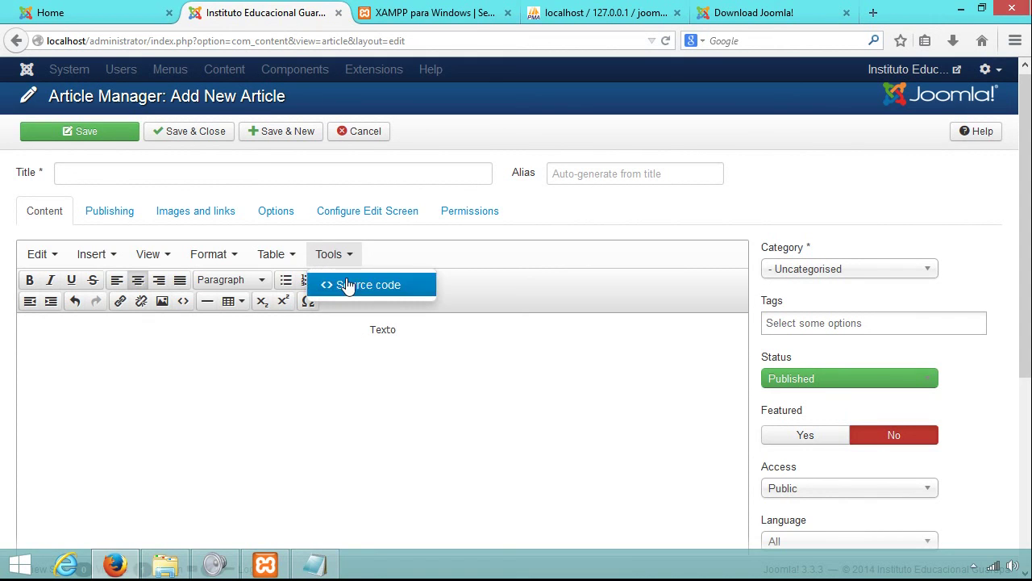
left_click(393, 285)
left_click_drag(522, 155, 258, 139)
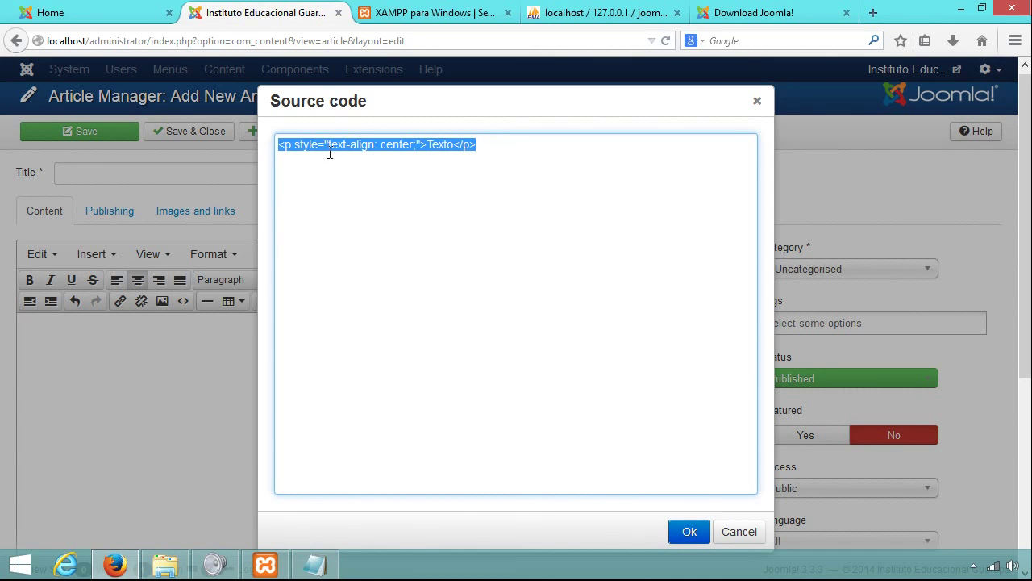
left_click(740, 534)
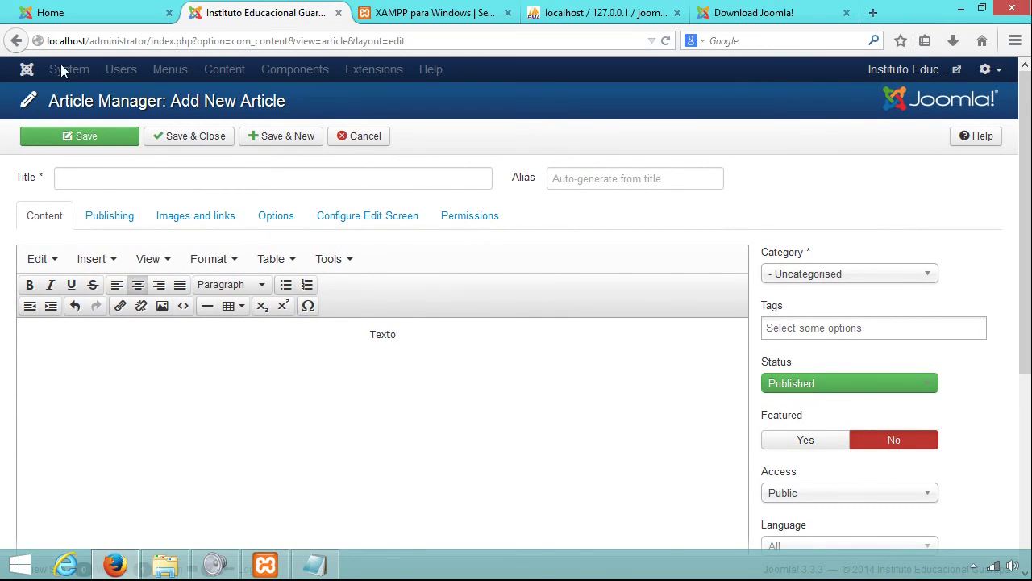
Cancel the unsaved article and bring the XAMPP Control Panel forward.
left_click(364, 137)
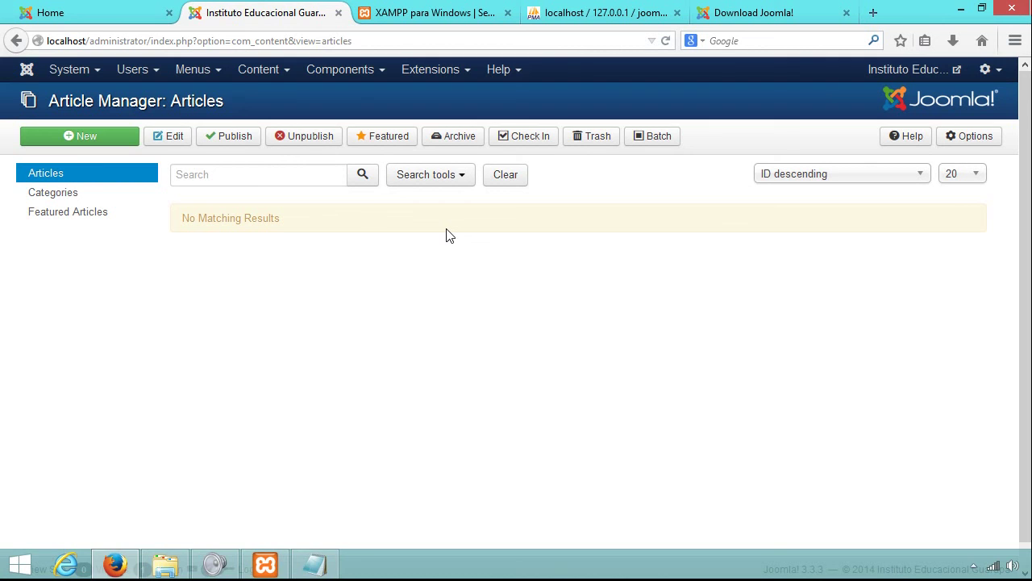
left_click(265, 565)
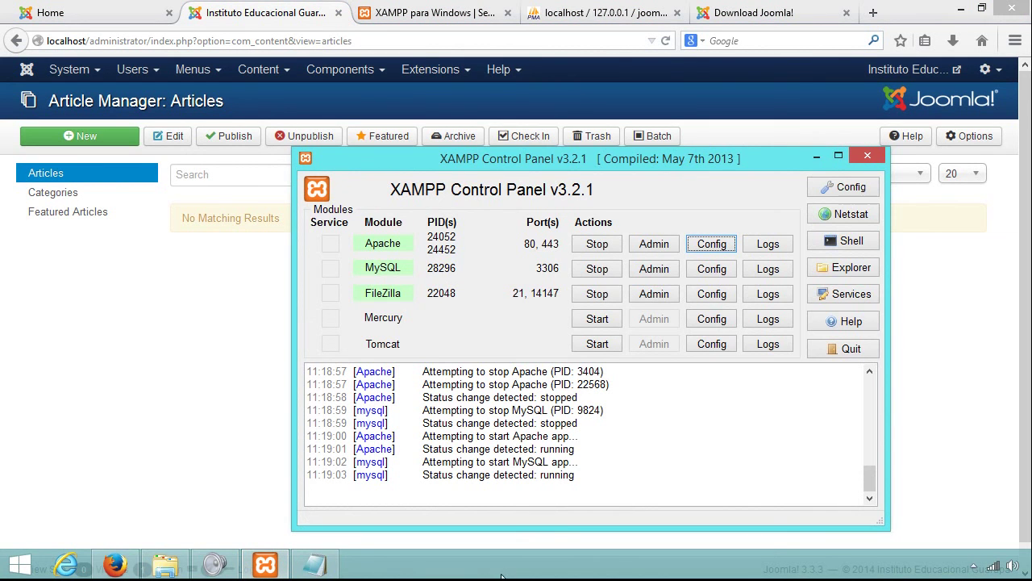